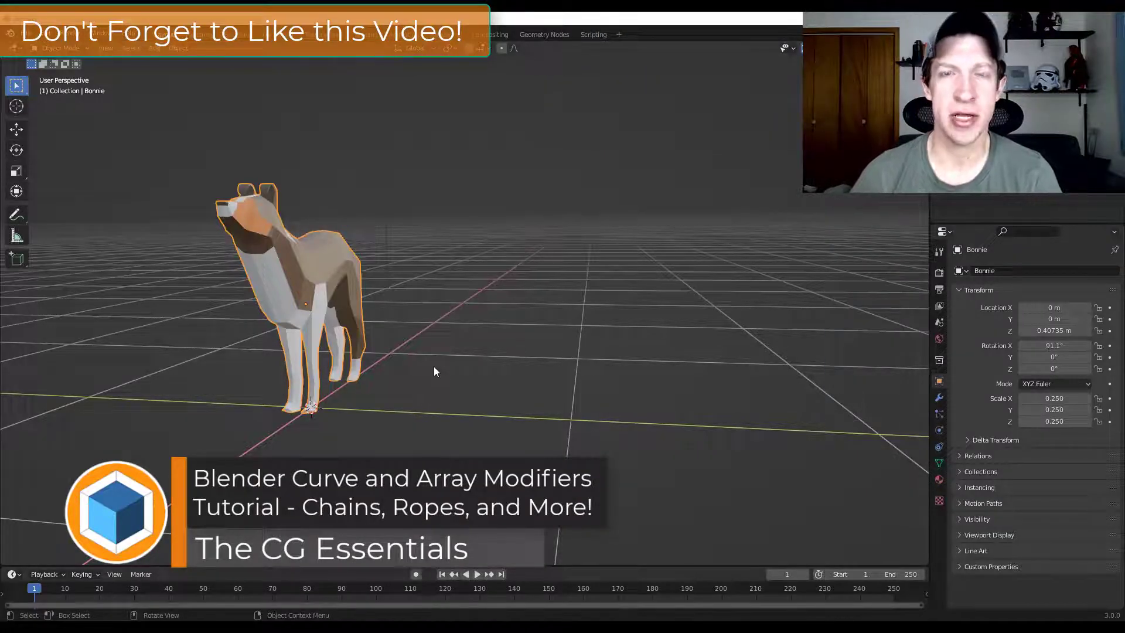
Step: In the top view, add a Bezier curve and move it along Y to about -0.73 m
middle_drag(435, 371, 464, 393)
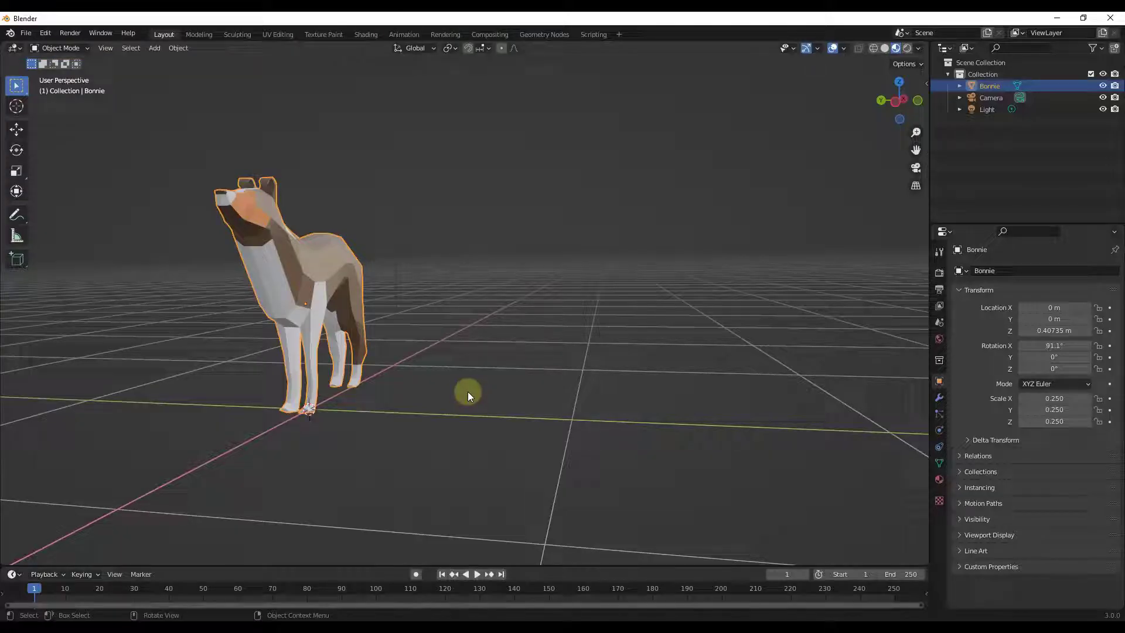
key(KP_7)
key(shift+a)
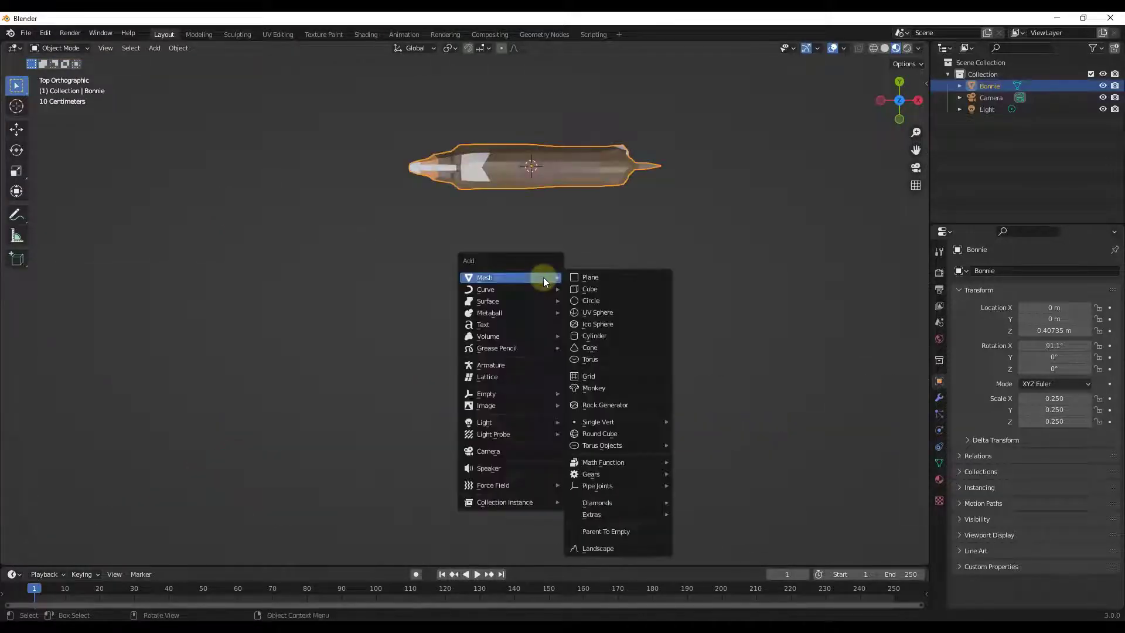
mouse_move(526, 289)
click(609, 290)
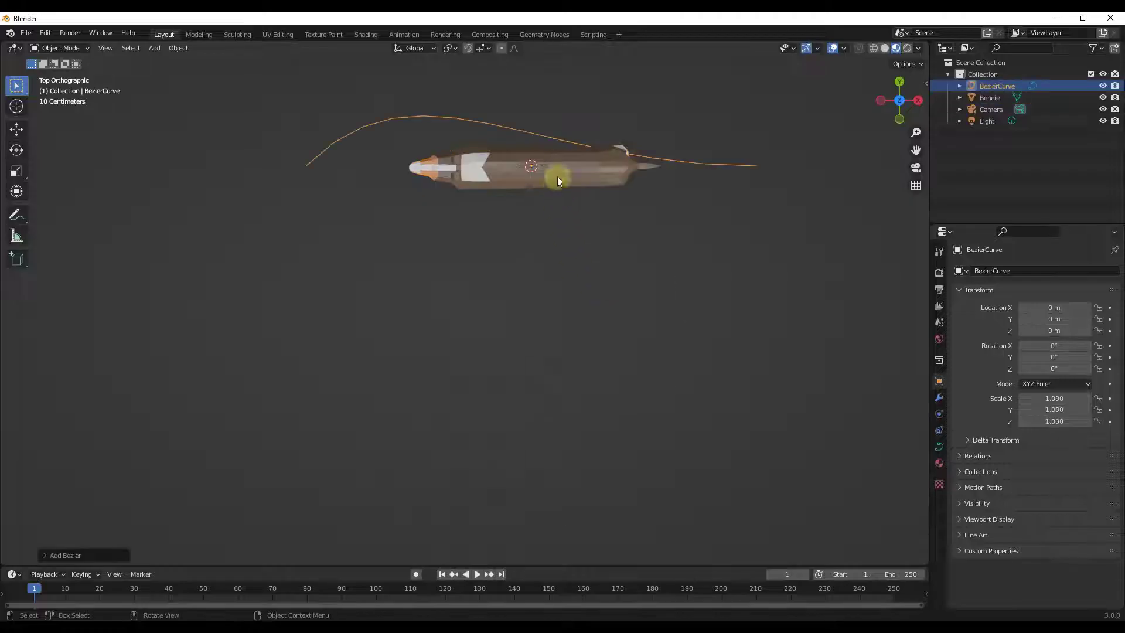
key(g)
key(y)
click(561, 359)
scroll(614, 303, down, 2)
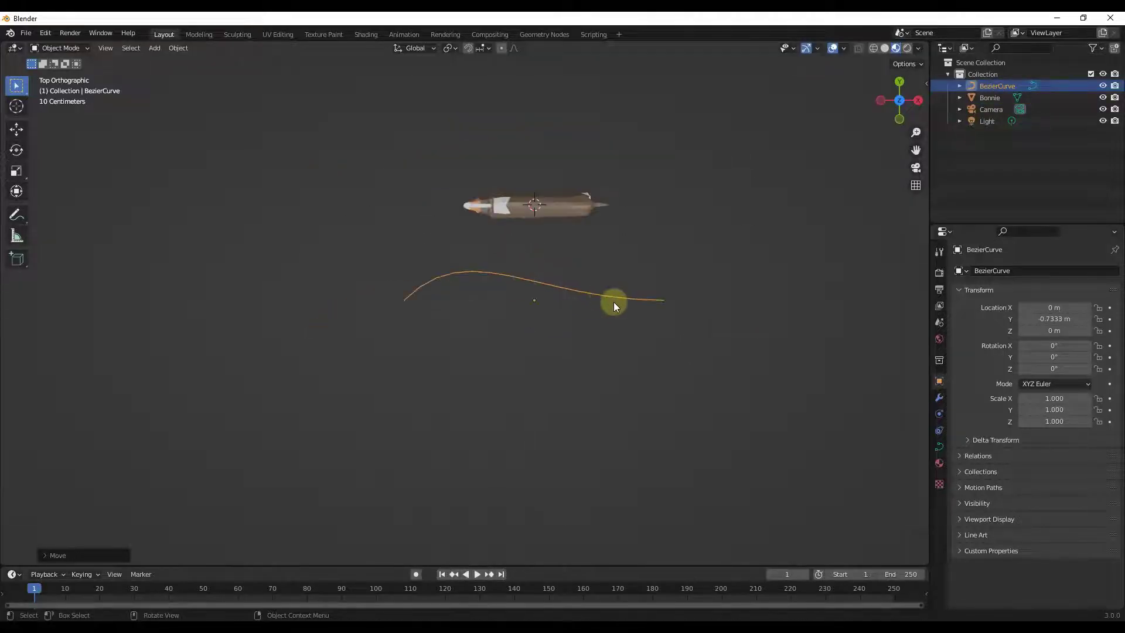
Step: Enter Edit Mode on the Bezier curve and delete all of its default control points
key(Tab)
key(x)
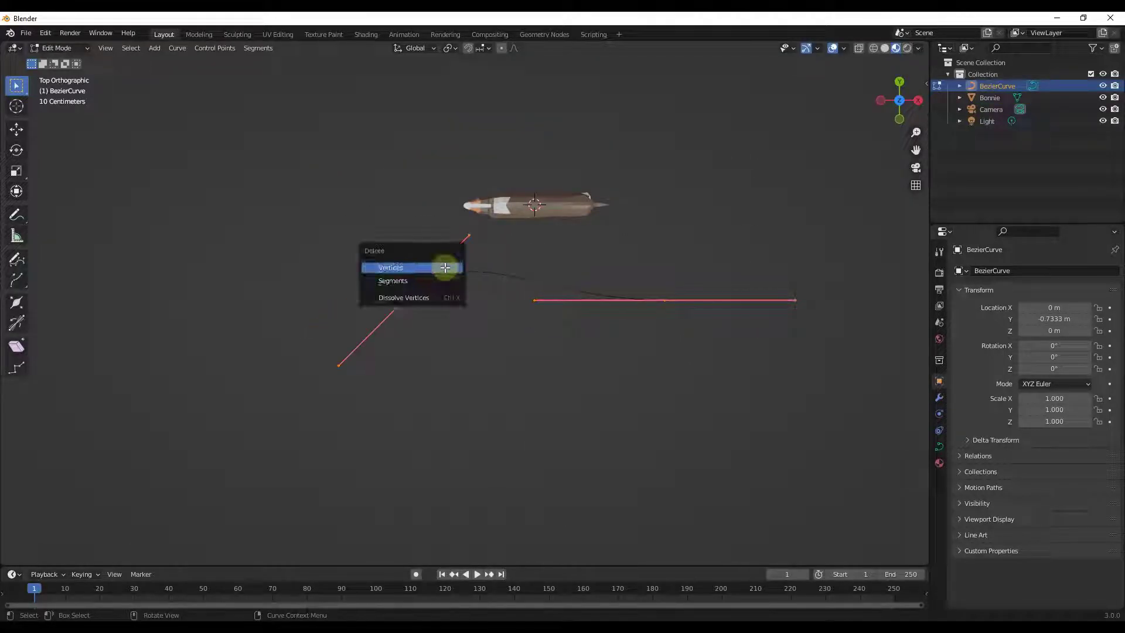
click(410, 267)
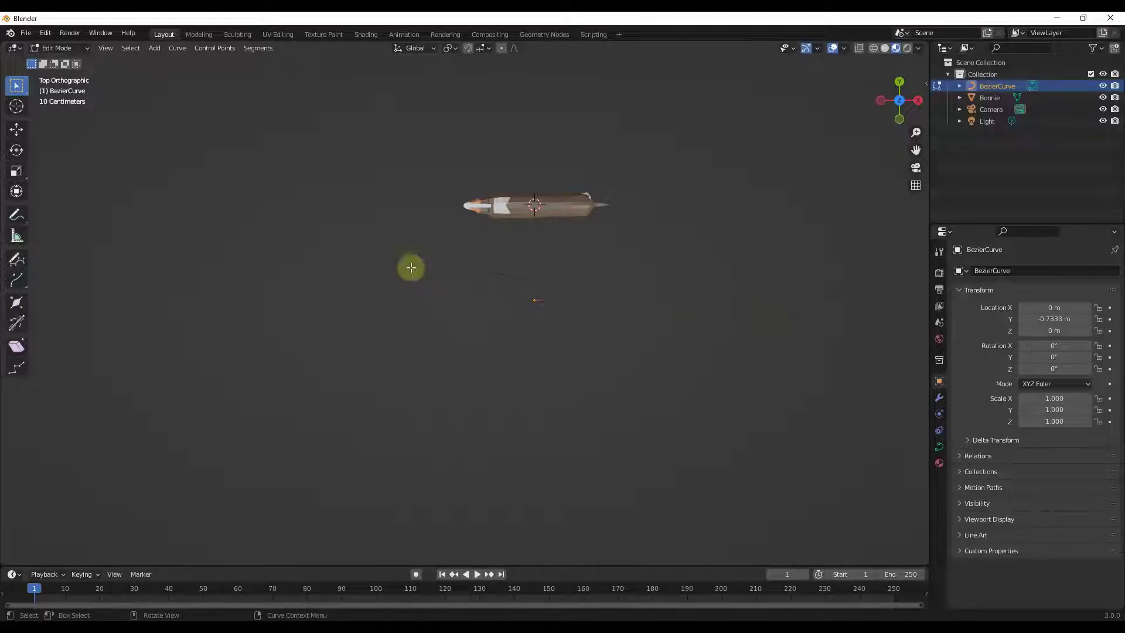
Step: Use the Draw tool to sketch one long freehand S-shaped curve beside the dog
click(17, 259)
scroll(299, 352, down, 3)
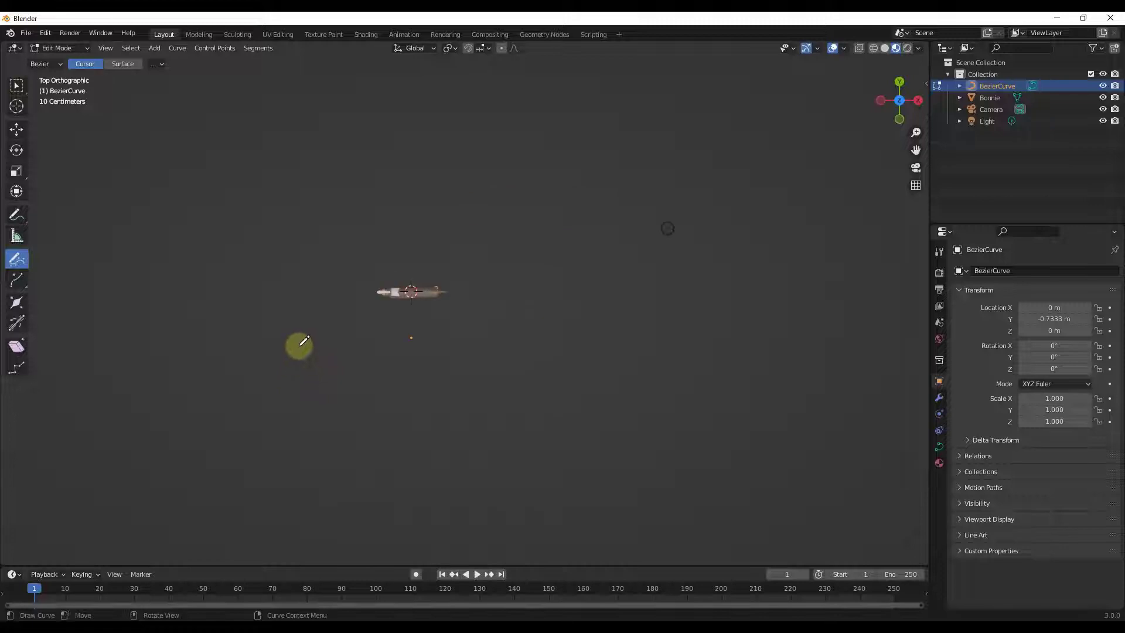
mouse_move(299, 346)
mouse_down()
mouse_move(371, 403)
mouse_move(423, 405)
mouse_move(545, 332)
mouse_move(613, 321)
mouse_move(783, 395)
mouse_up()
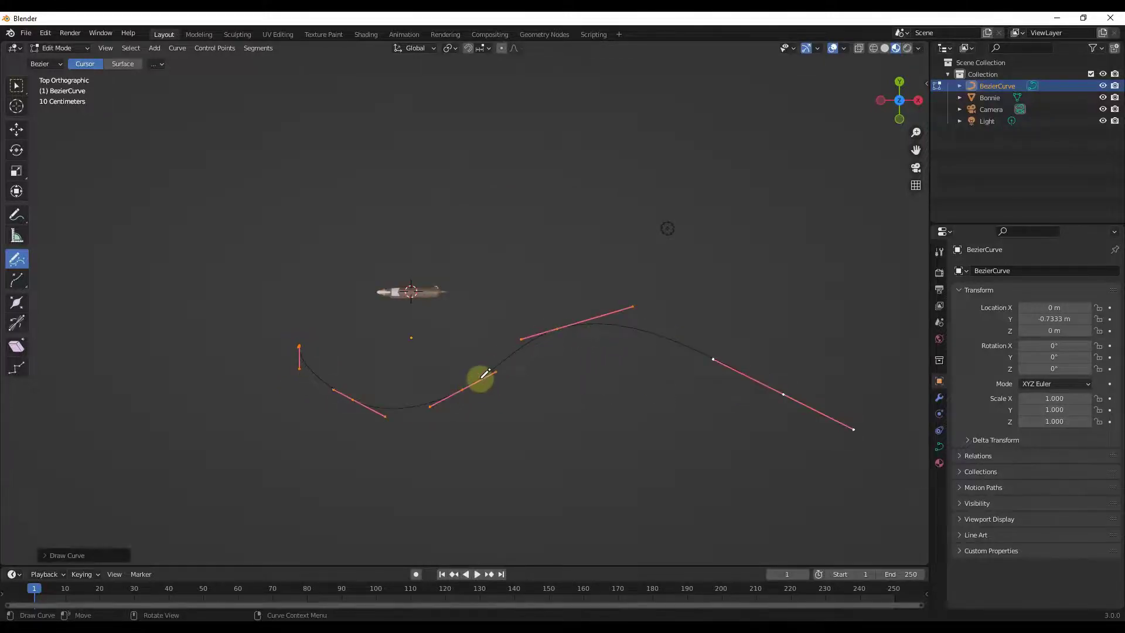
Step: Delete the stray control point at the end of the drawn curve and return to Object Mode
middle_drag(477, 381, 432, 191)
click(16, 86)
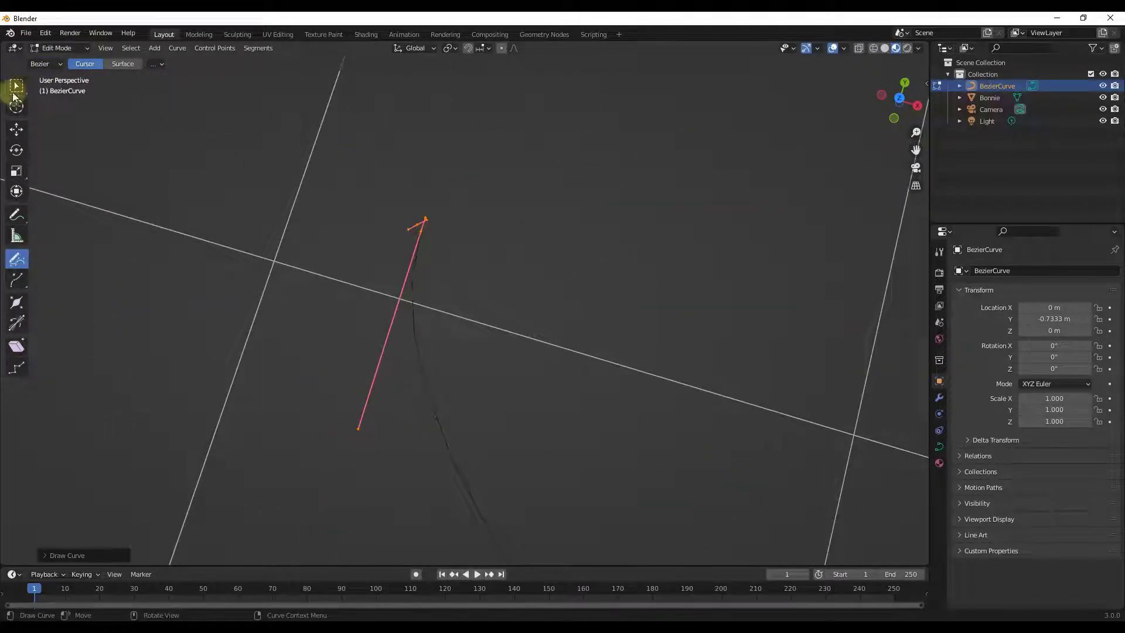
click(414, 223)
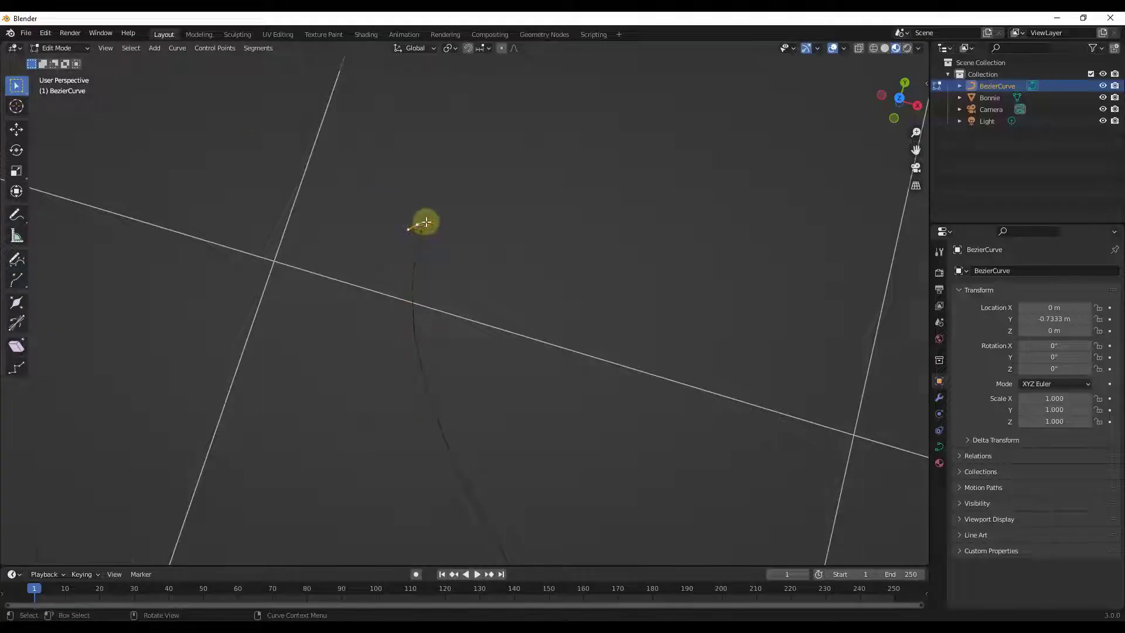
key(x)
click(399, 224)
middle_drag(426, 303, 538, 257)
scroll(410, 252, down, 10)
key(Tab)
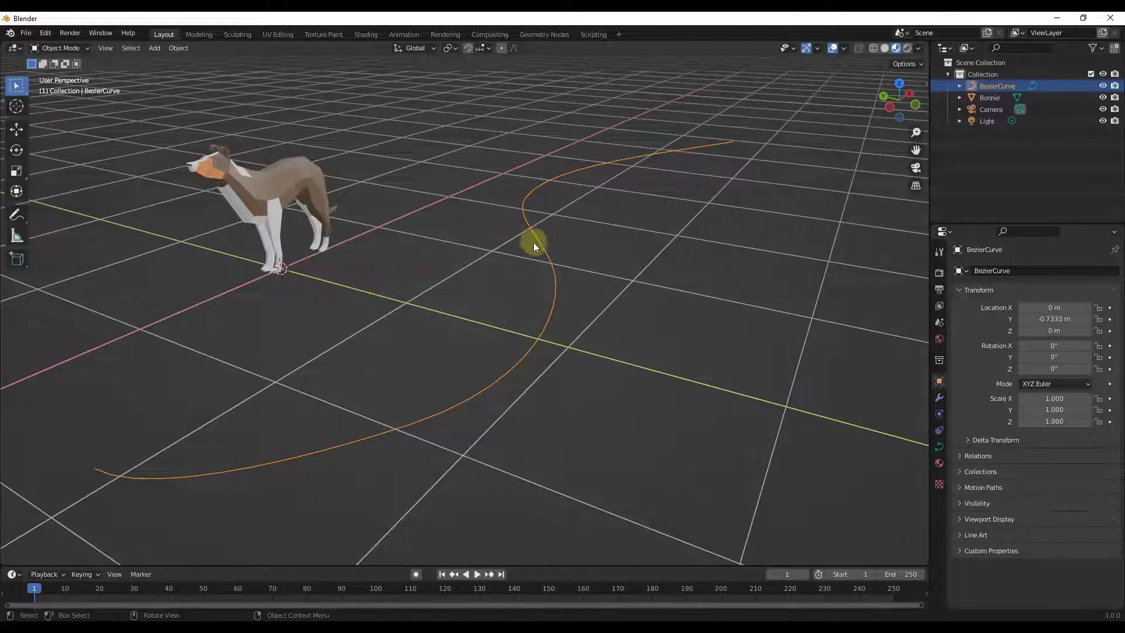
Step: Place the 3D cursor on the ground near the Y axis, on the far side of the curve from the dog, and add a torus there
scroll(536, 241, down, 2)
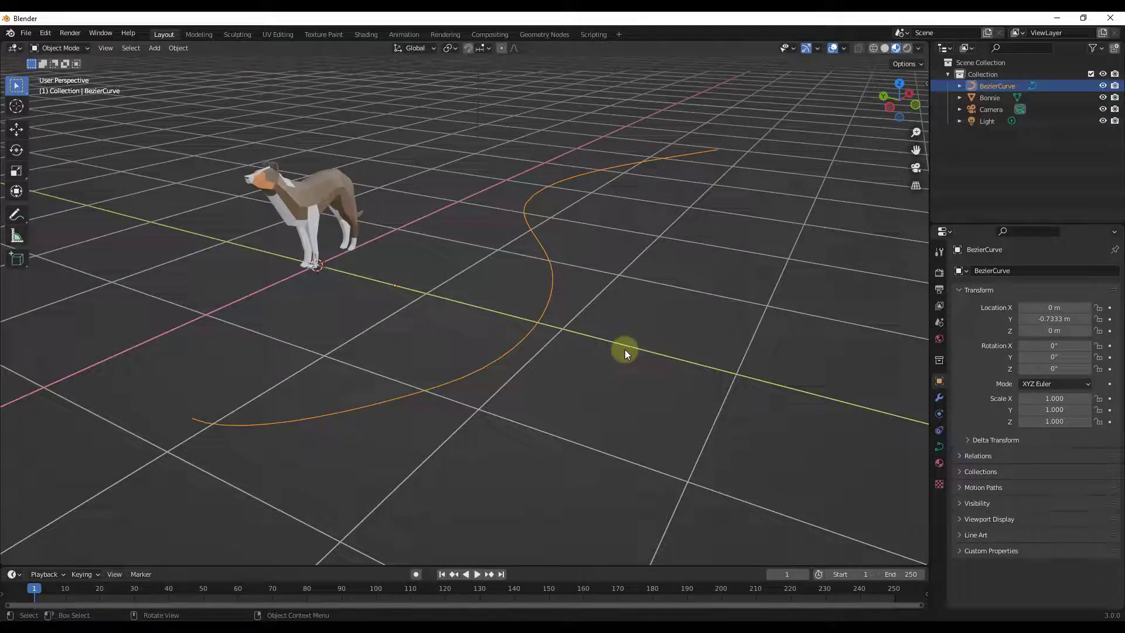
shift+right_drag(634, 350, 641, 350)
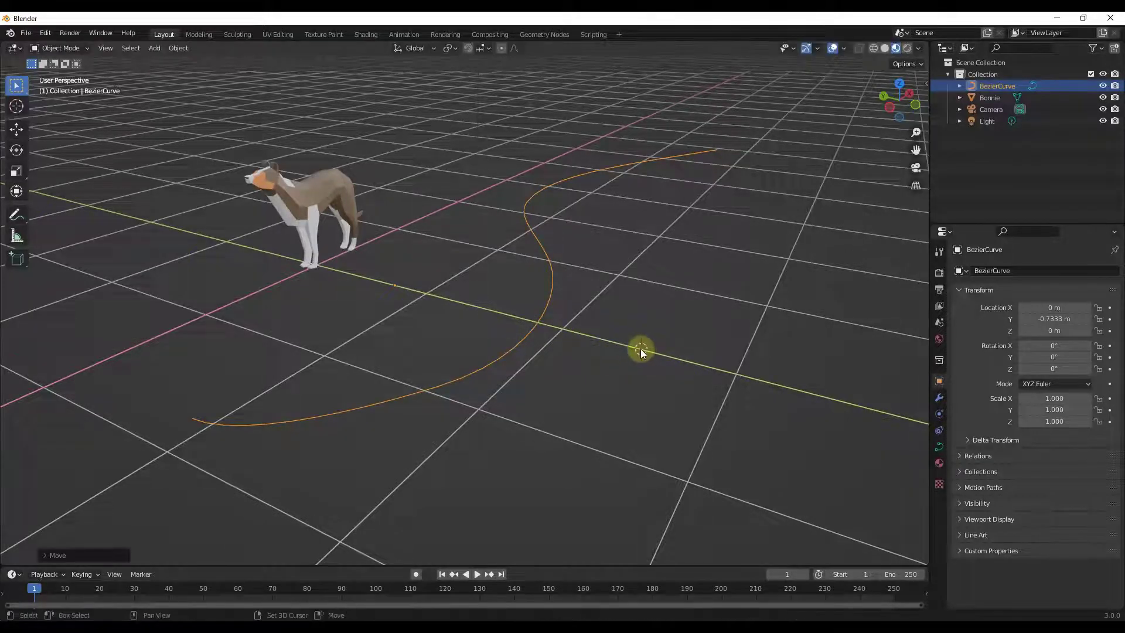
middle_drag(641, 349, 643, 343)
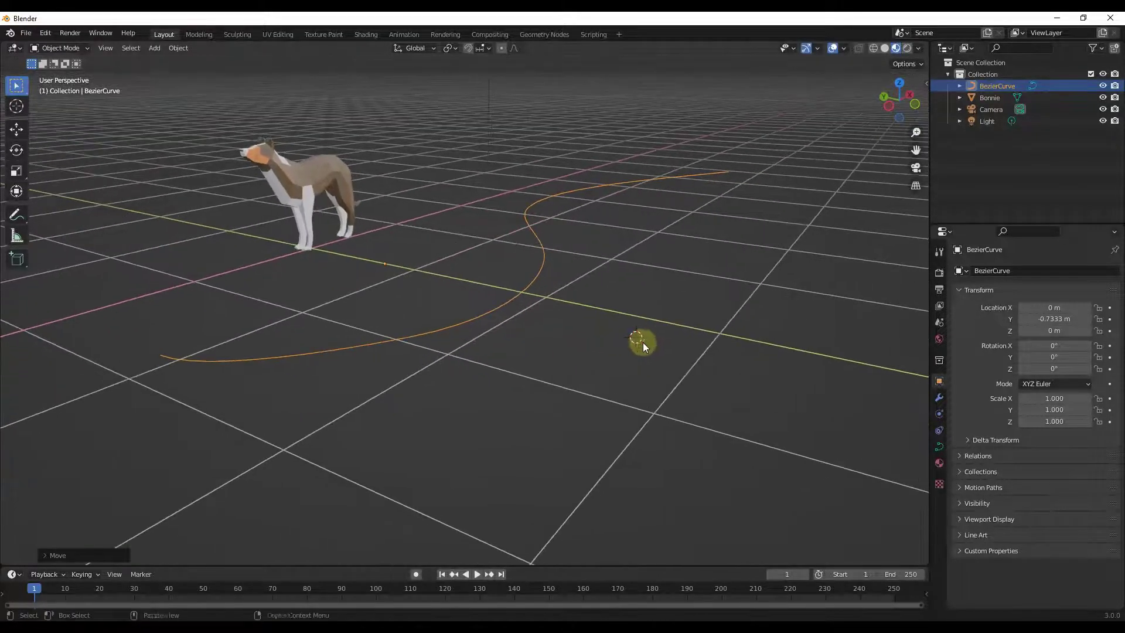
click(914, 103)
middle_drag(289, 176, 423, 245)
key(shift+a)
mouse_move(598, 344)
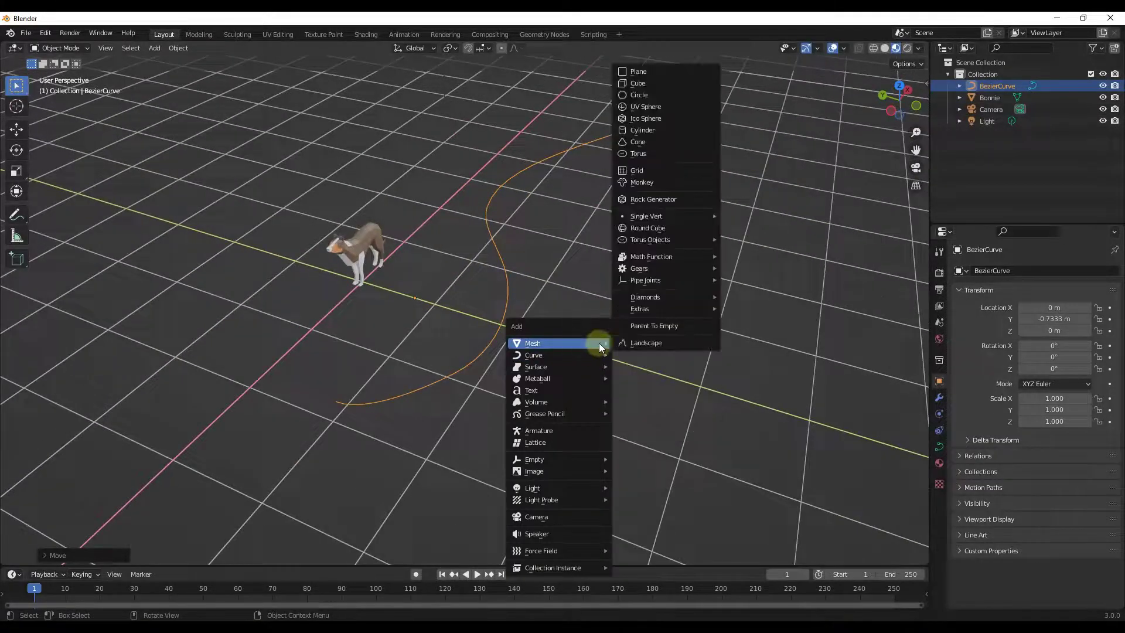
click(675, 153)
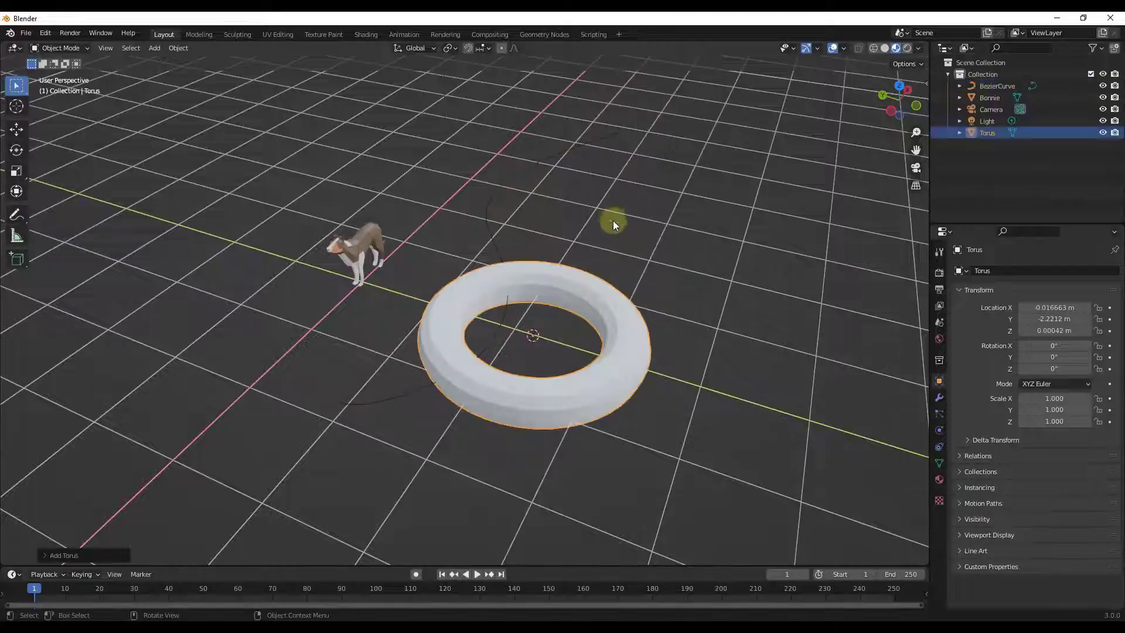
Step: Scale the torus down to about 0.115 and move it along Y to about -2.54 m
key(s)
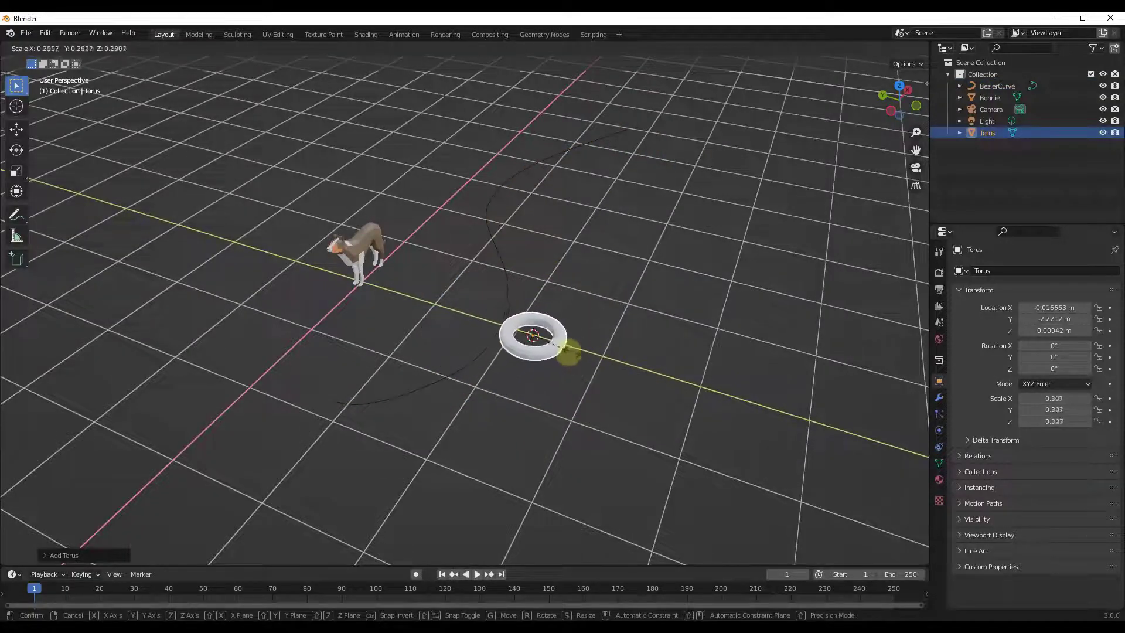
click(547, 343)
key(g)
key(y)
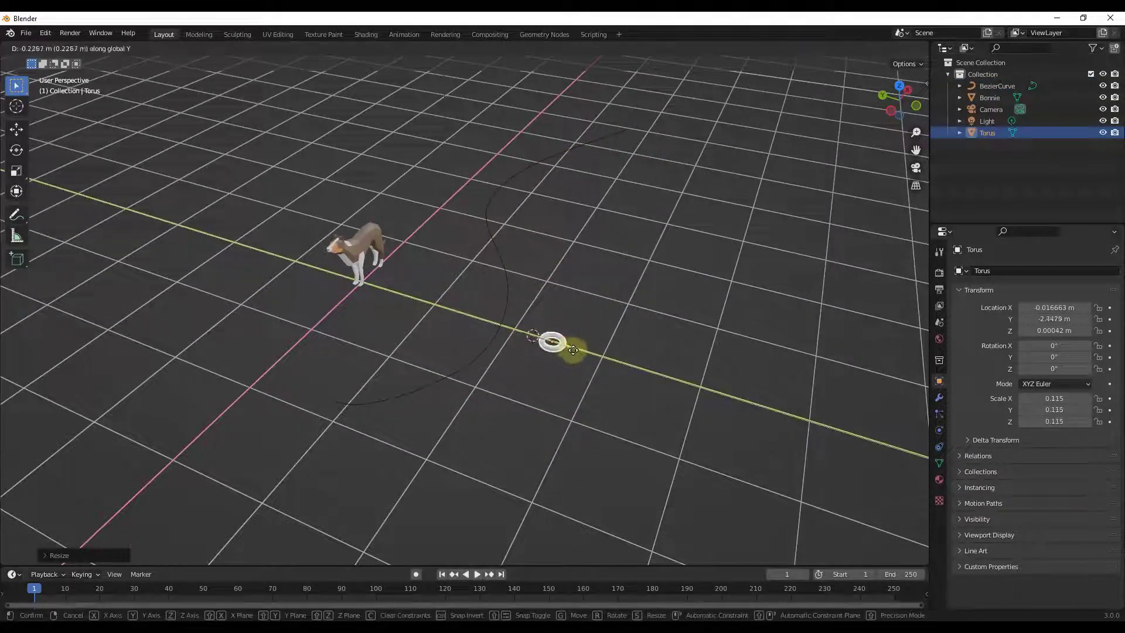
click(592, 351)
scroll(560, 338, up, 5)
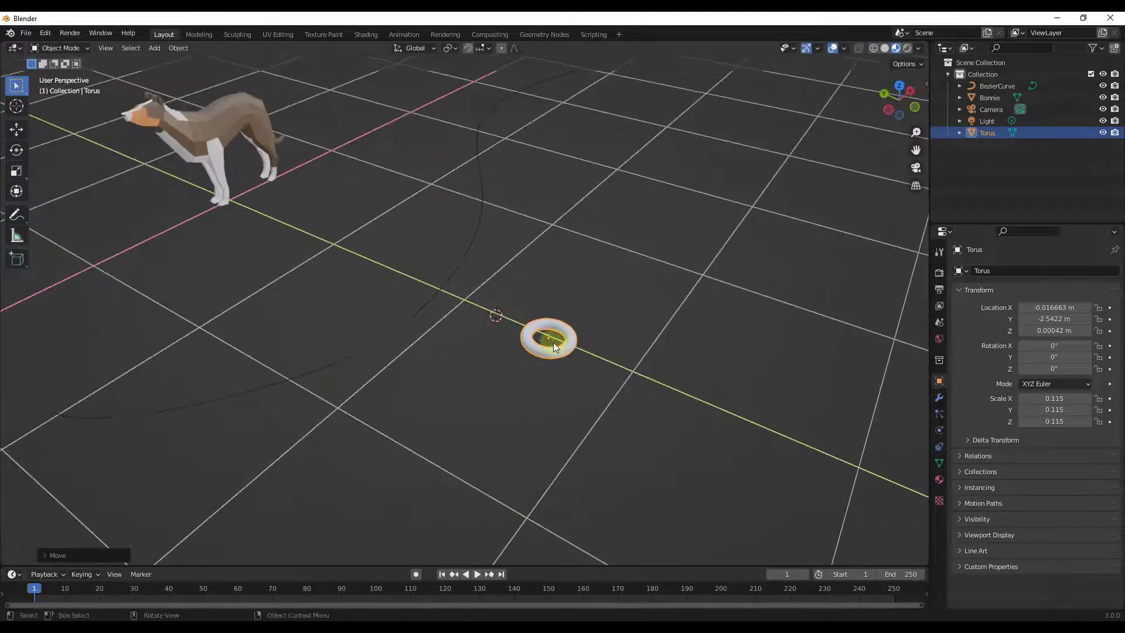
Step: Apply the scale of the torus while keeping its location
click(178, 48)
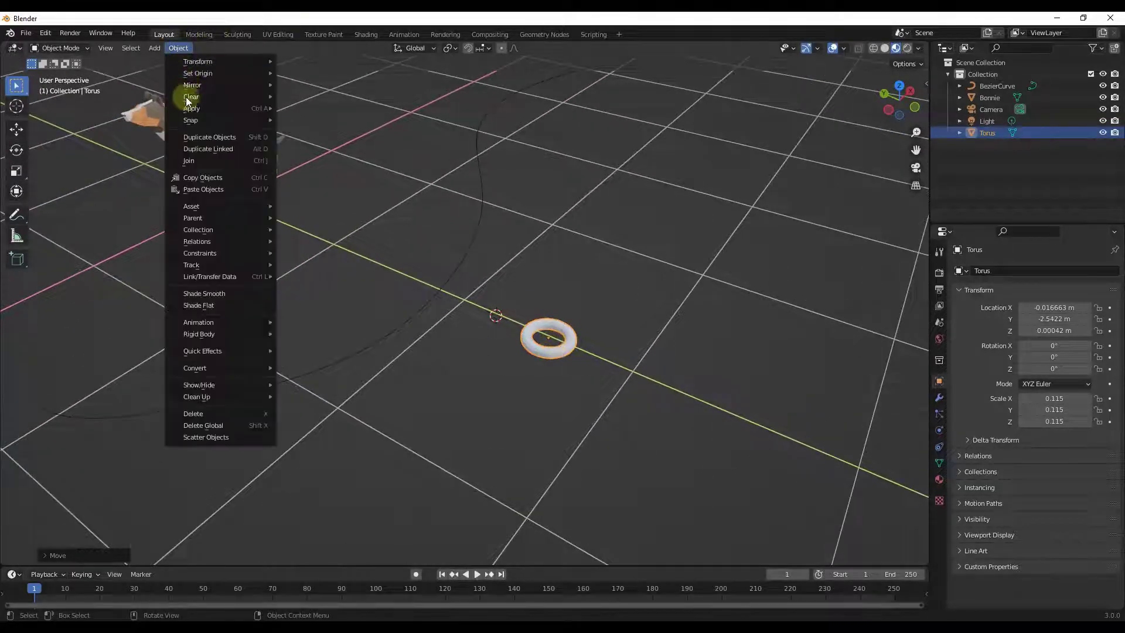
mouse_move(191, 108)
click(322, 154)
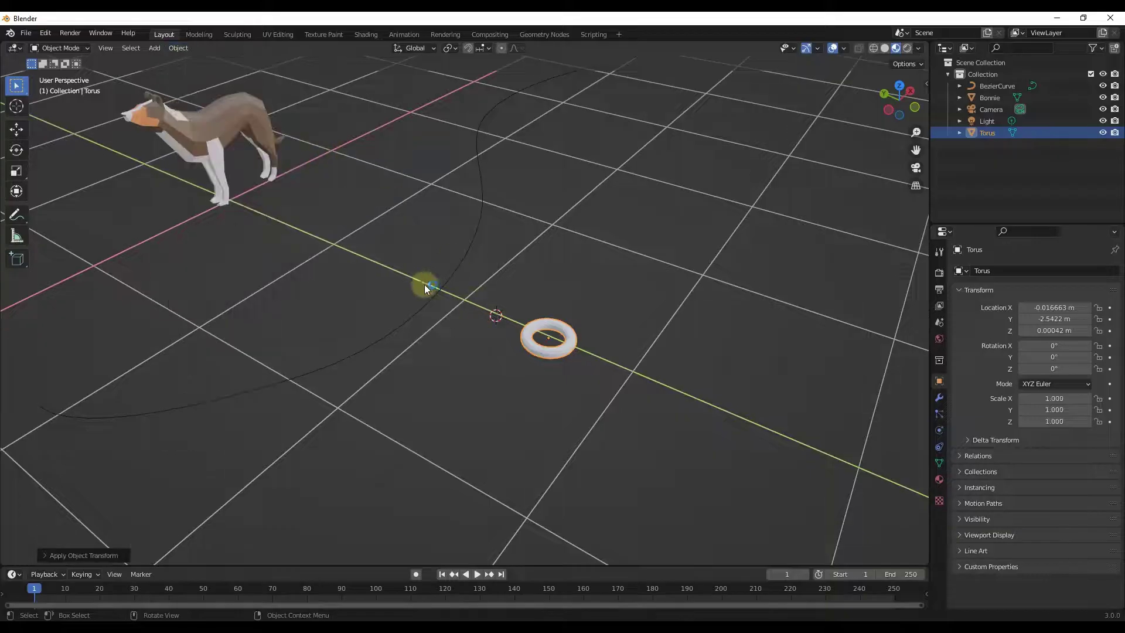
scroll(453, 279, down, 3)
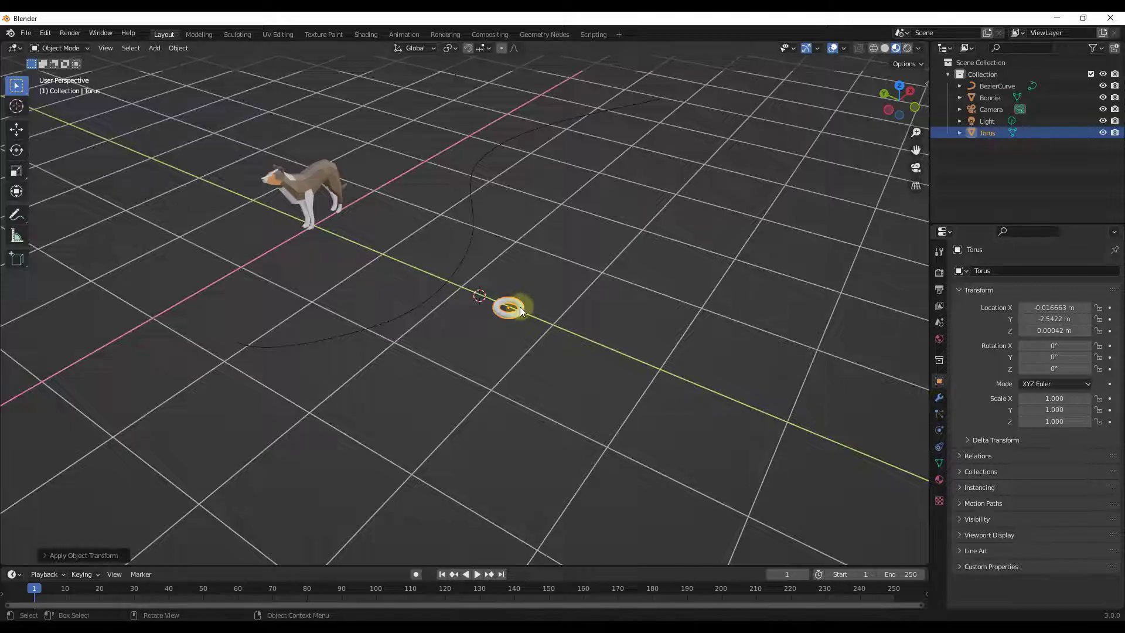
Step: Add an Array modifier to the torus
click(940, 398)
click(975, 273)
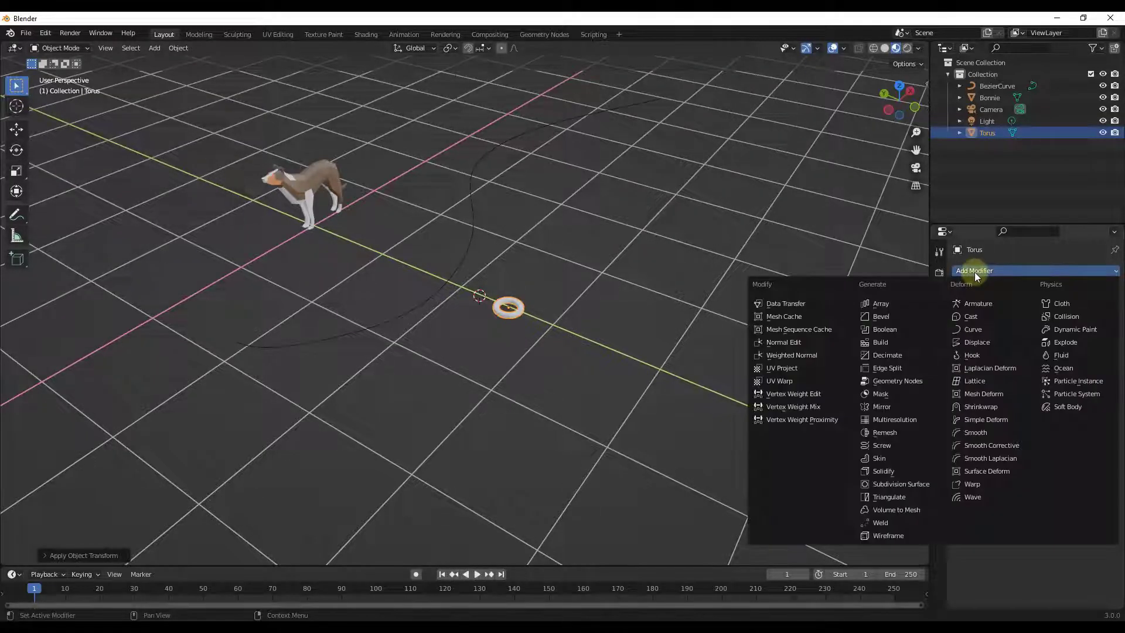
click(880, 303)
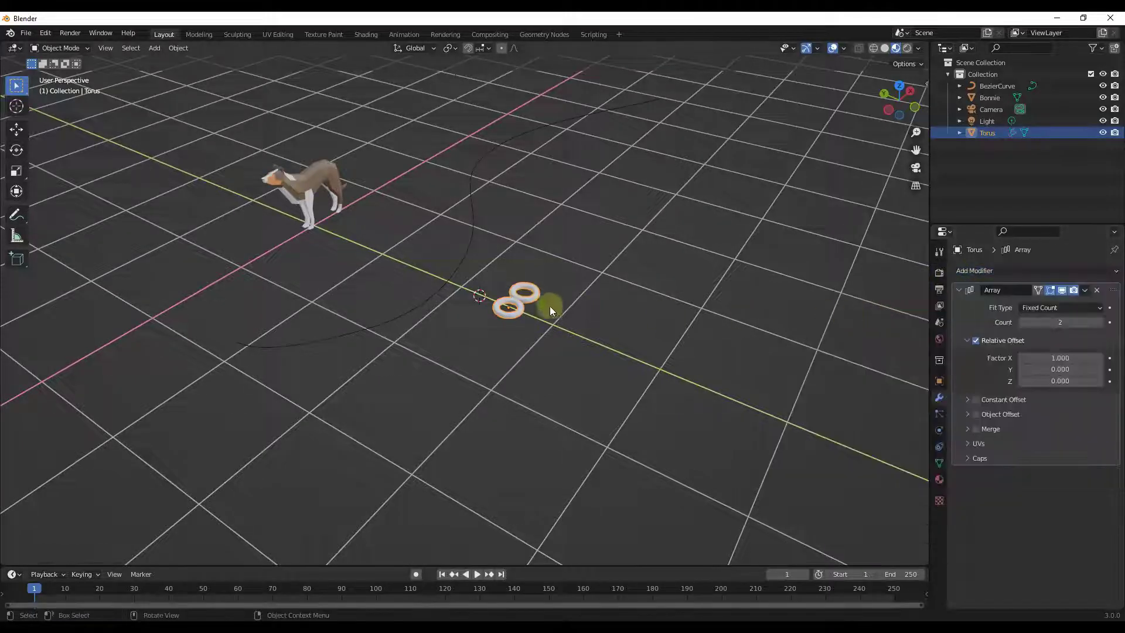
middle_drag(550, 306, 543, 261)
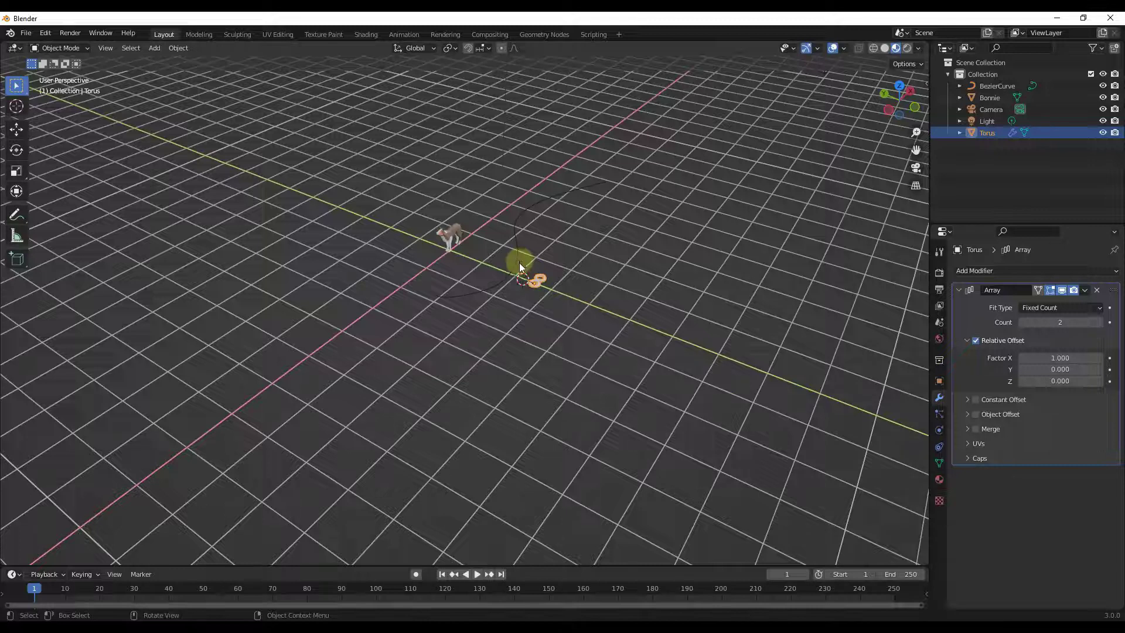
scroll(520, 263, up, 5)
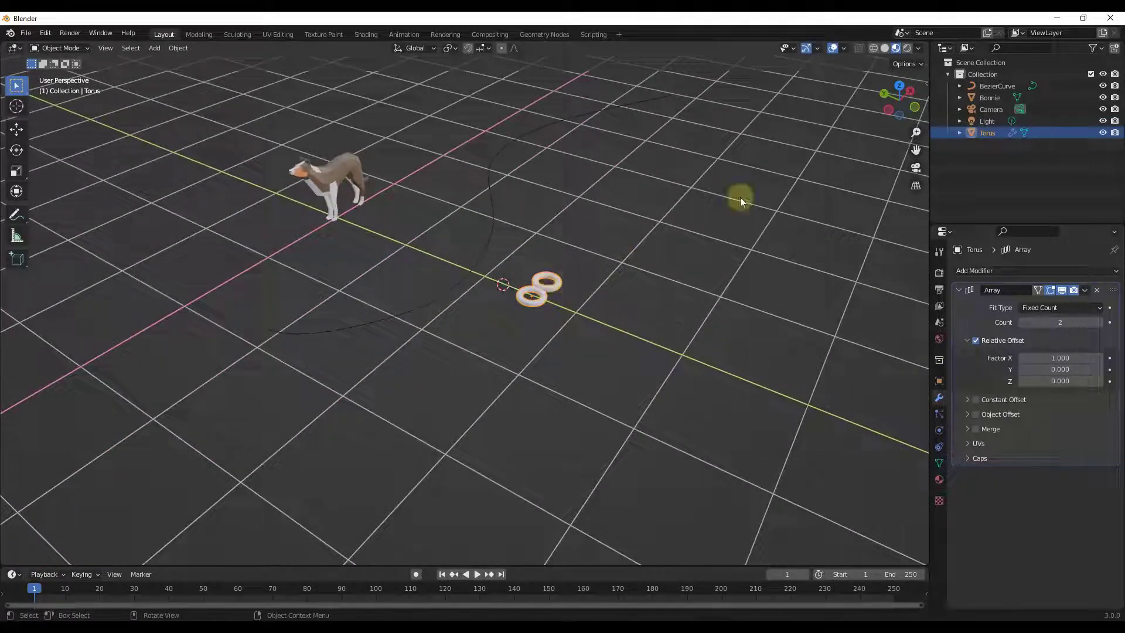
Step: Hide the floor grid in the viewport overlays and reselect the torus
click(845, 47)
click(811, 106)
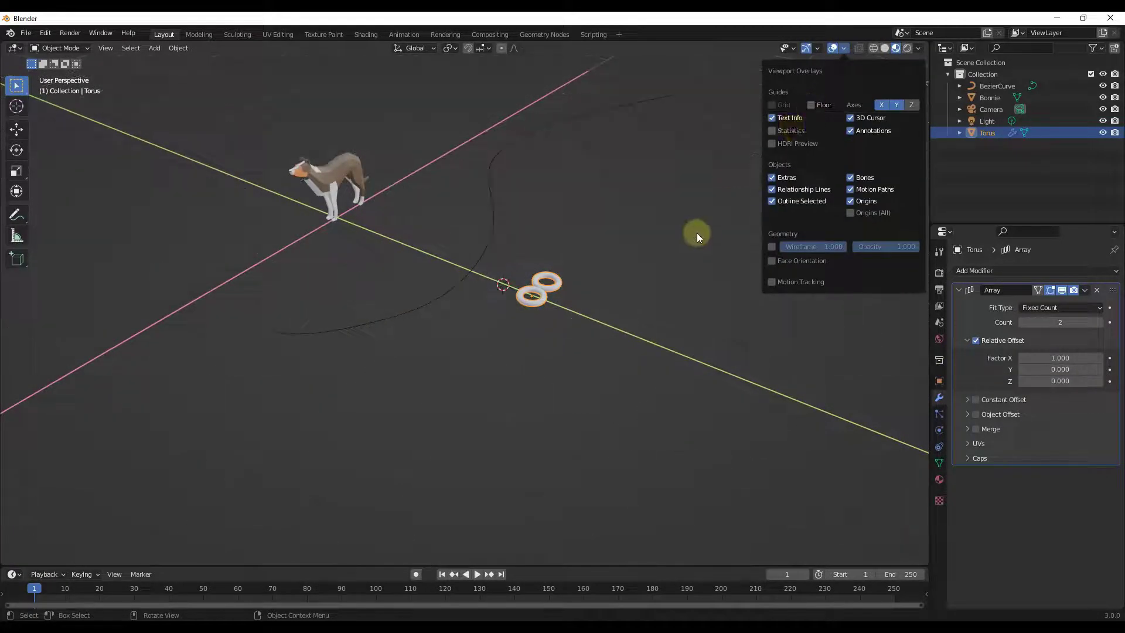
click(620, 278)
click(528, 299)
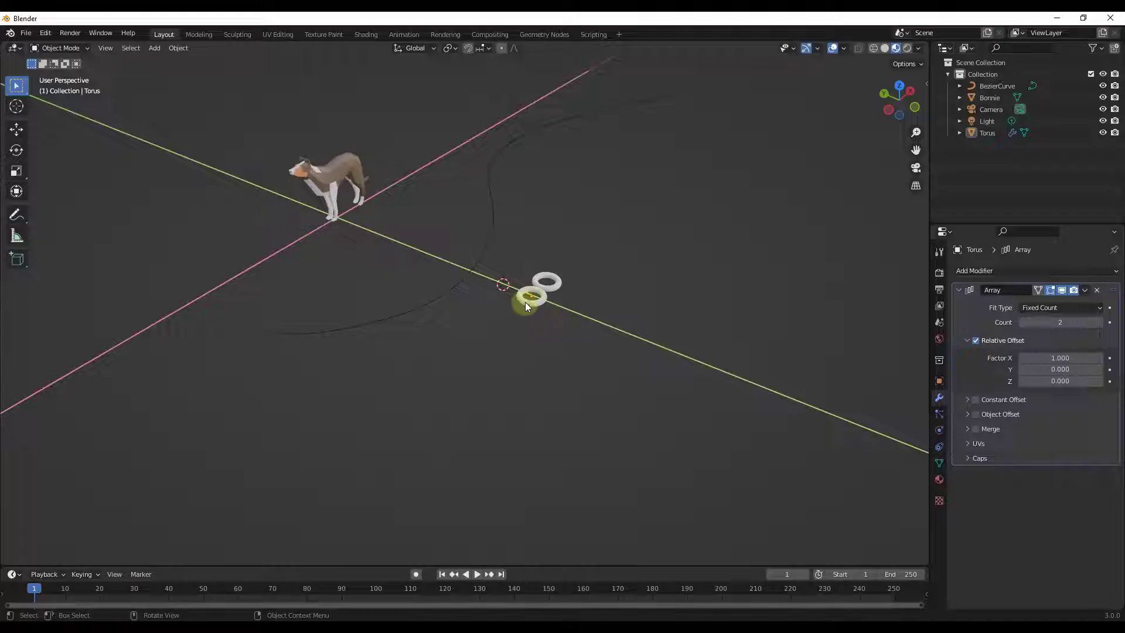
Step: Keep the Array's fit type at Fixed Count and set its count to 25
click(1035, 309)
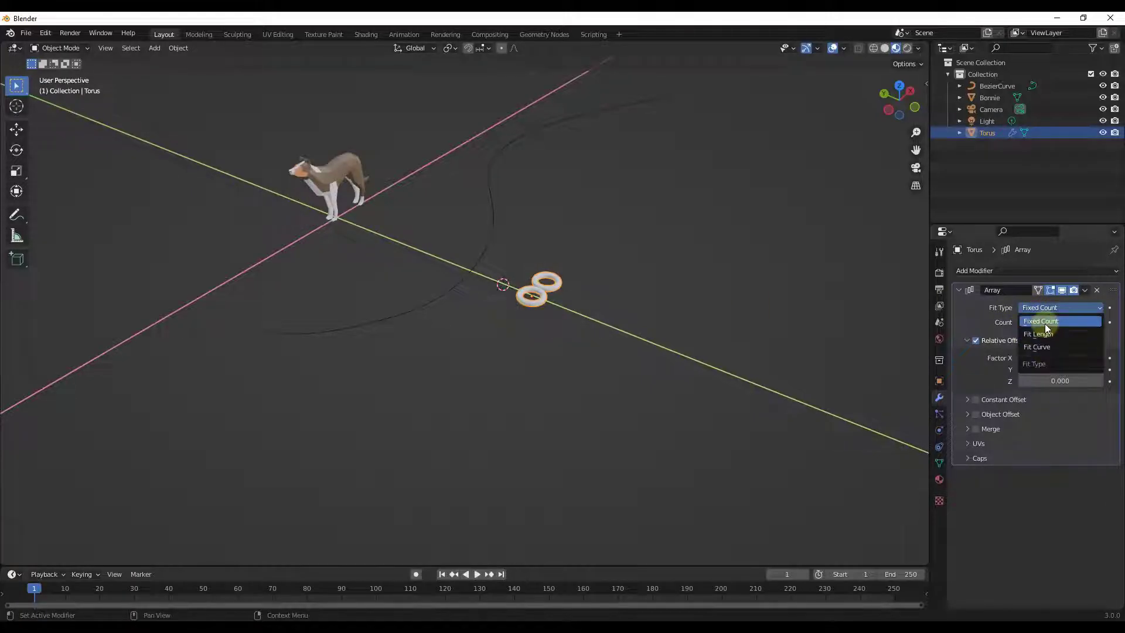
click(801, 304)
drag(1056, 322, 1062, 321)
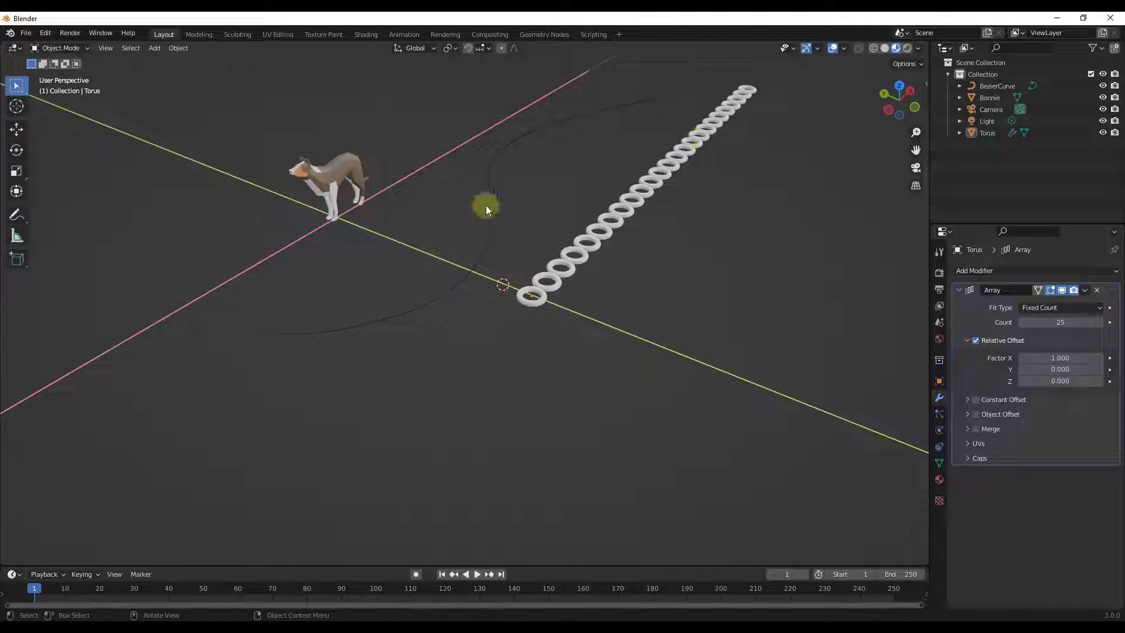
Step: Set the Array's fit type to Fit Curve and assign BezierCurve as its curve
click(1042, 307)
click(1054, 347)
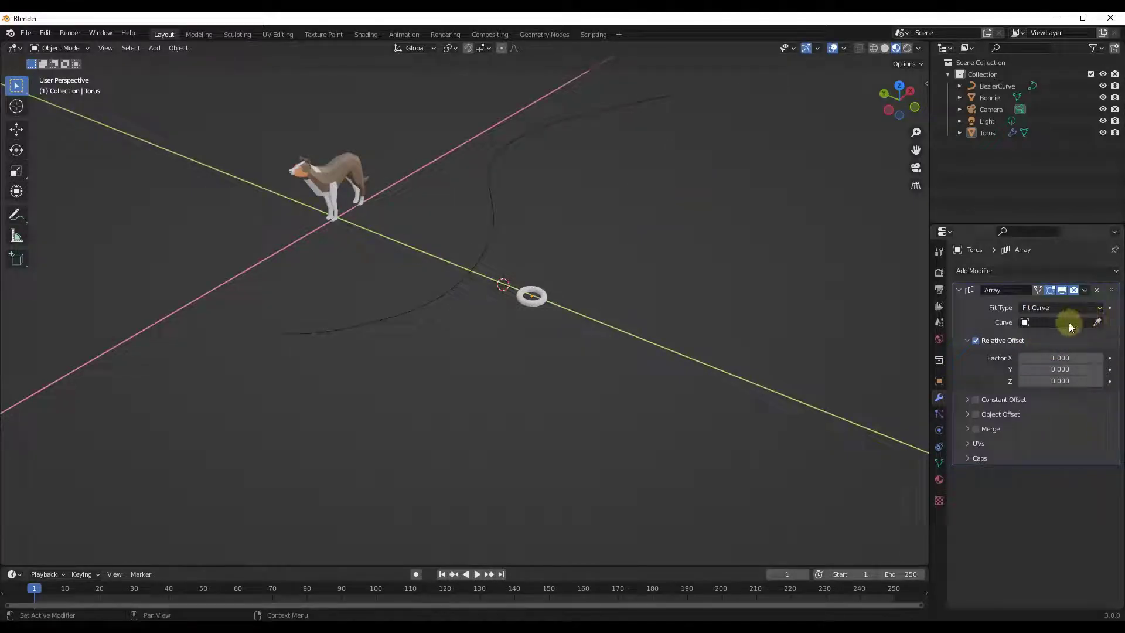
click(1070, 324)
click(1035, 341)
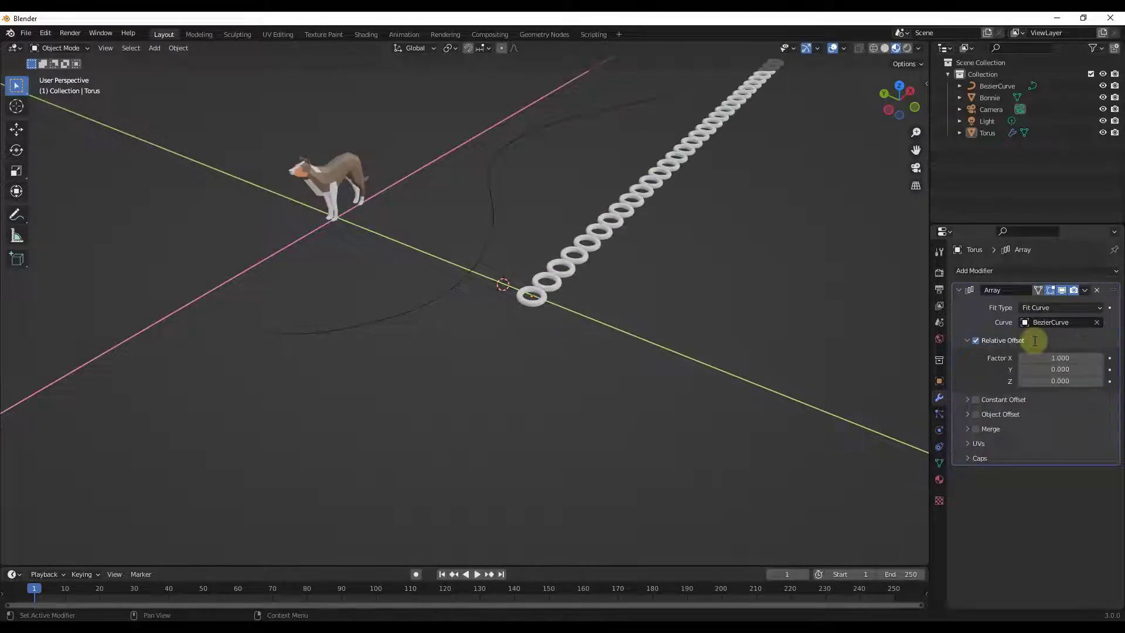
scroll(568, 325, down, 3)
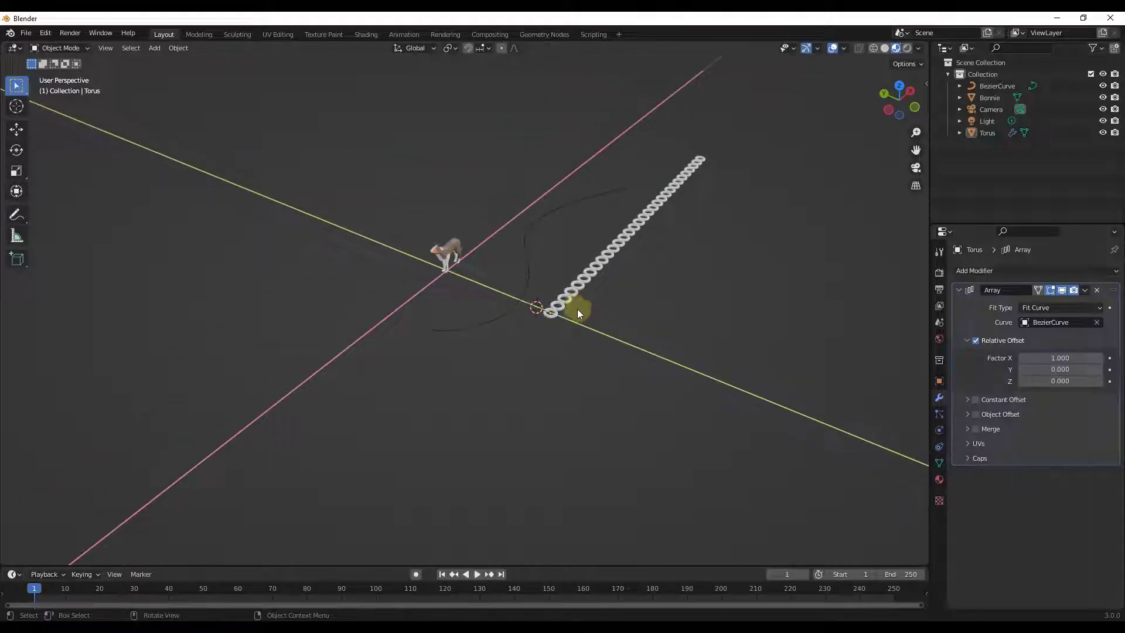
scroll(571, 308, up, 5)
scroll(555, 313, down, 1)
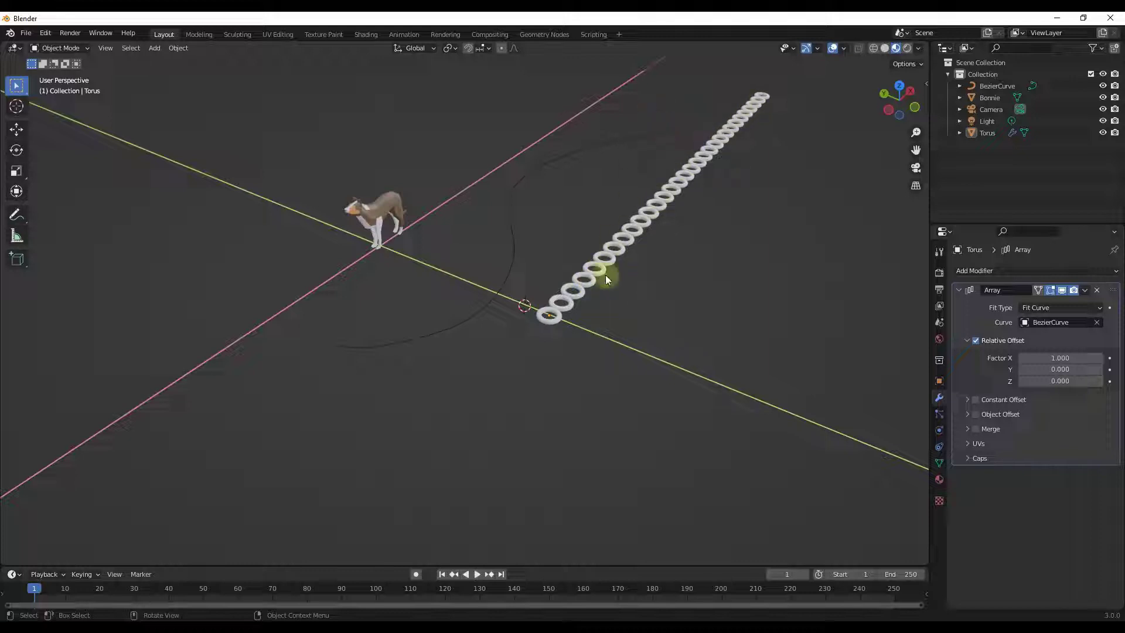
Step: Select the torus array and move it about 1.9 m in the negative X direction
click(569, 308)
key(g)
key(x)
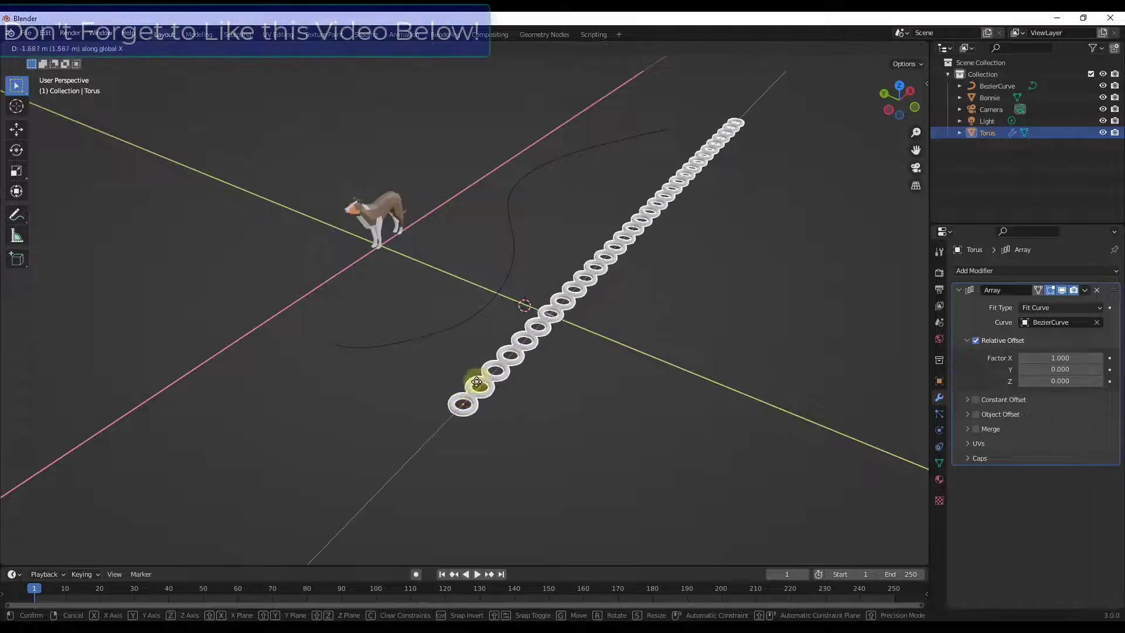
click(467, 373)
middle_drag(467, 373, 553, 296)
key(g)
click(381, 333)
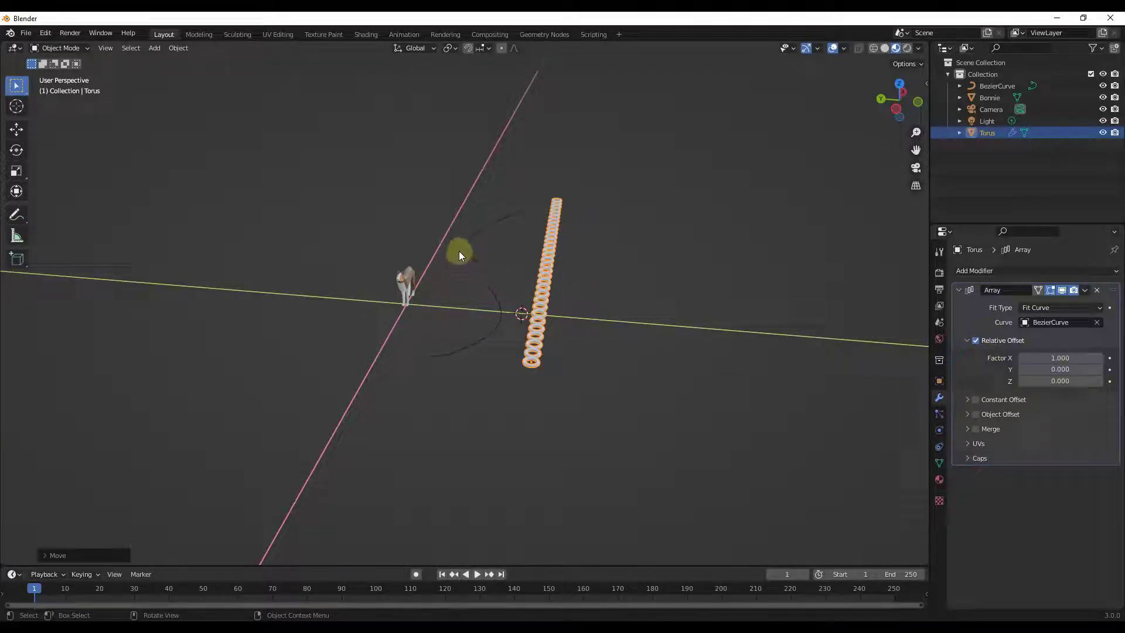
Step: Add a Curve modifier to the torus and assign BezierCurve as its curve object
click(998, 269)
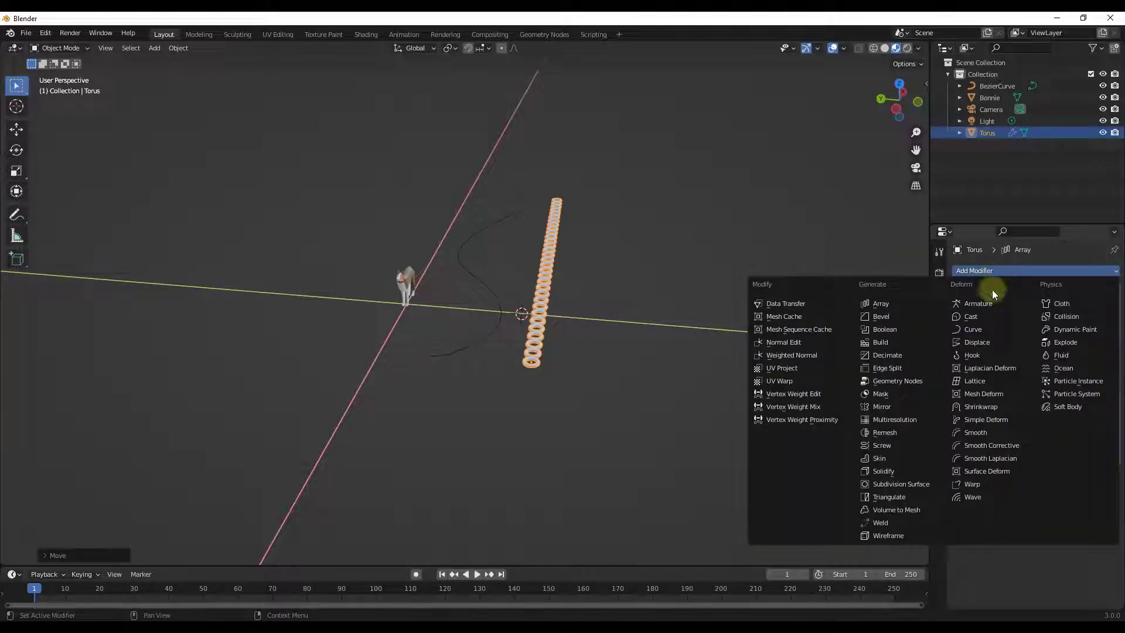
click(979, 328)
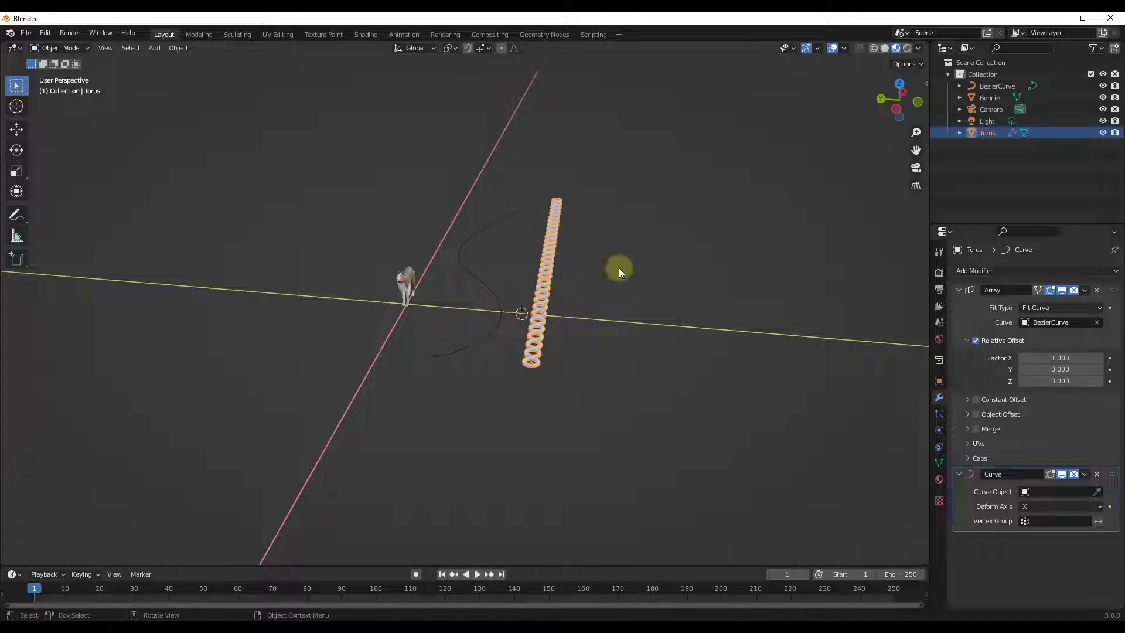
click(1049, 491)
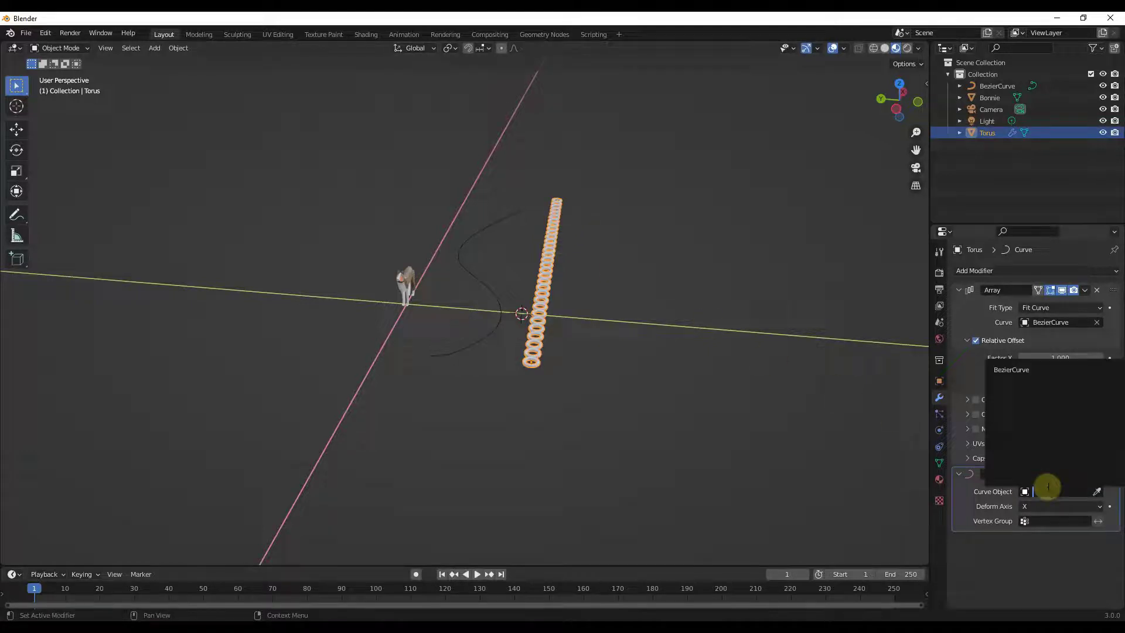
click(1007, 371)
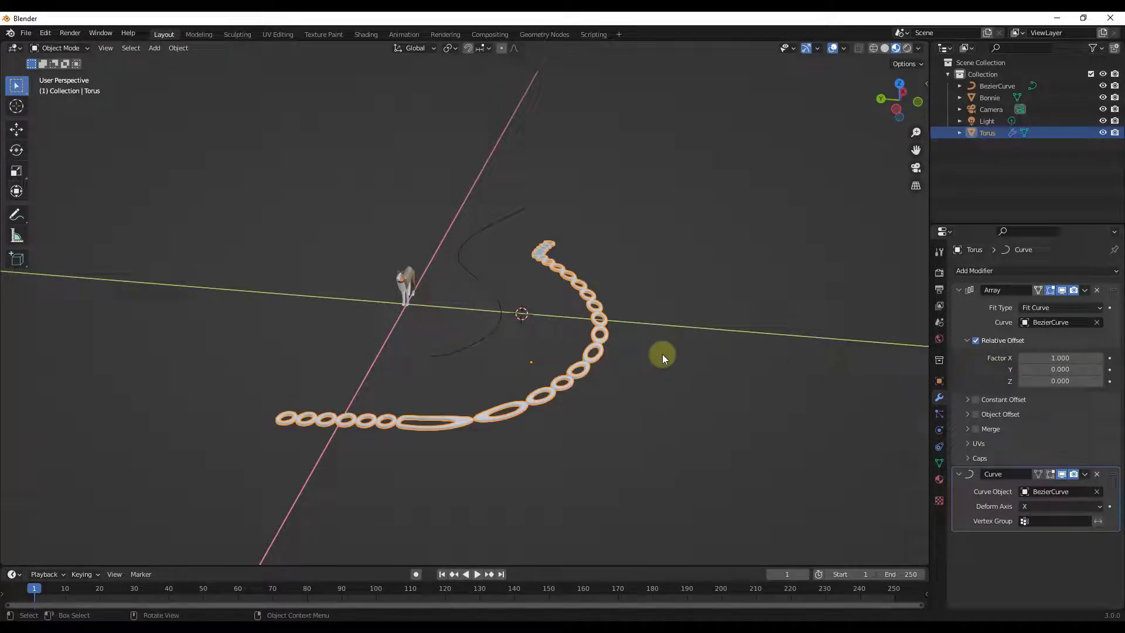
Step: In top view, move the torus array about 1.78 m in X and 1.82 m in Y onto the Bezier curve
middle_drag(662, 354, 422, 375)
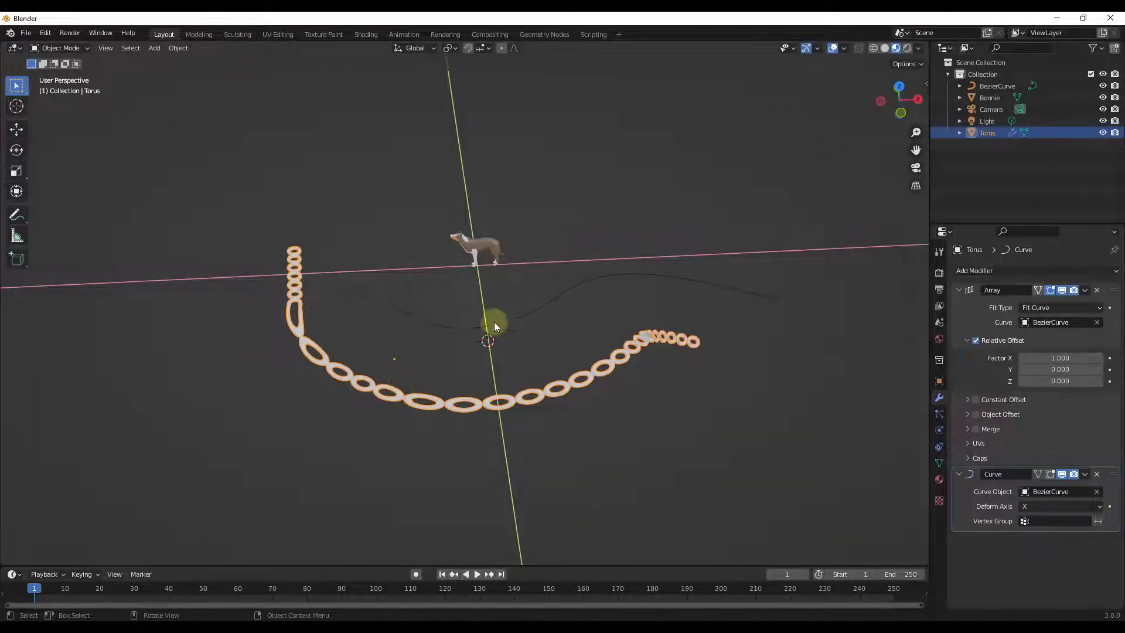
middle_drag(537, 324, 528, 370)
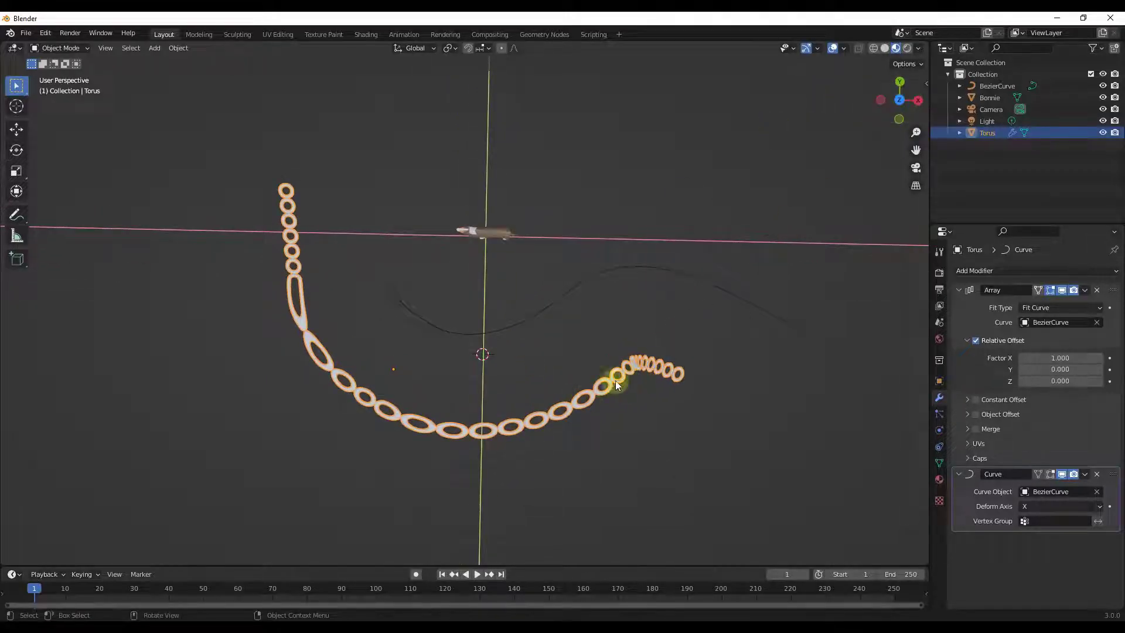
mouse_move(901, 100)
mouse_down()
mouse_move(703, 311)
mouse_move(768, 163)
mouse_move(891, 97)
mouse_up()
click(892, 98)
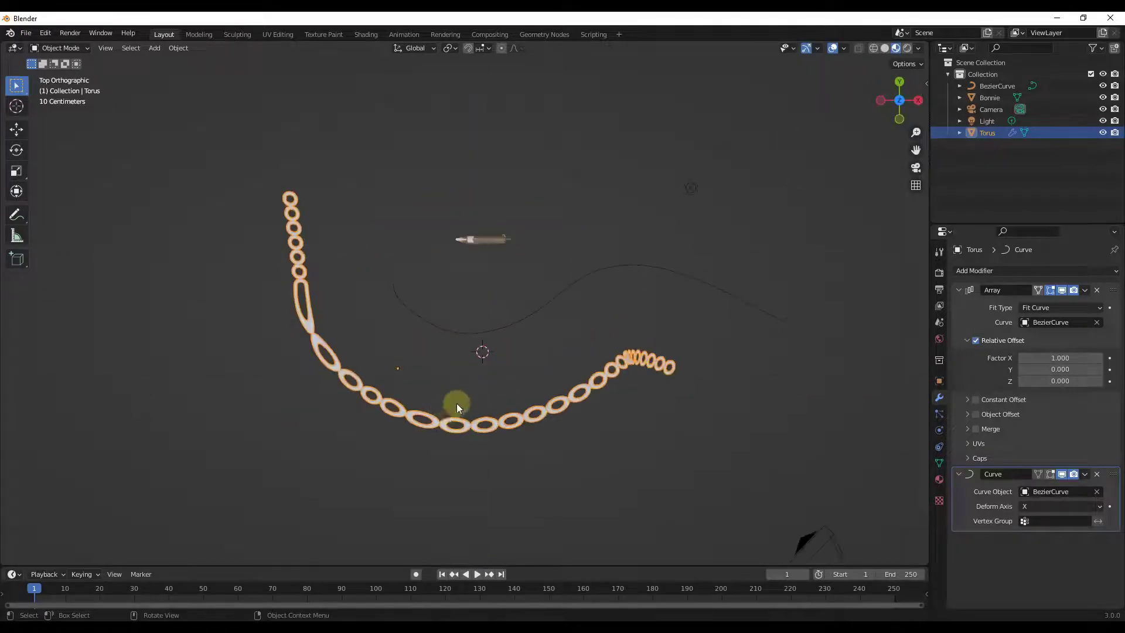
key(g)
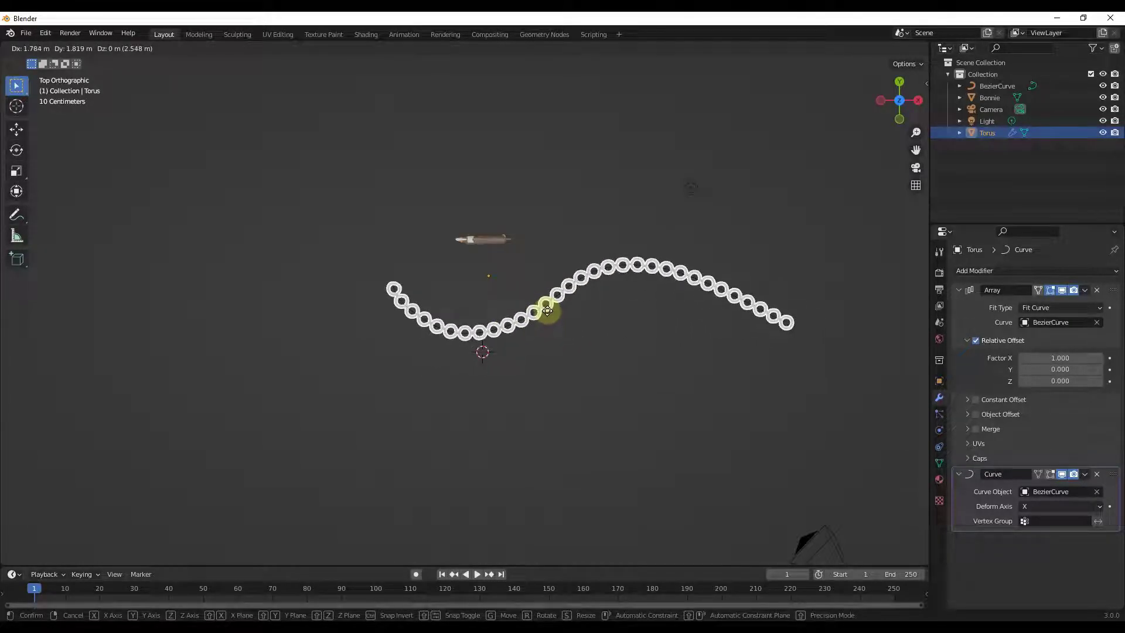
click(547, 311)
Step: Rotate the torus mesh 90 degrees about the X axis in Edit Mode and return to Object Mode
middle_drag(455, 369, 474, 305)
scroll(463, 371, up, 4)
middle_drag(458, 371, 441, 381)
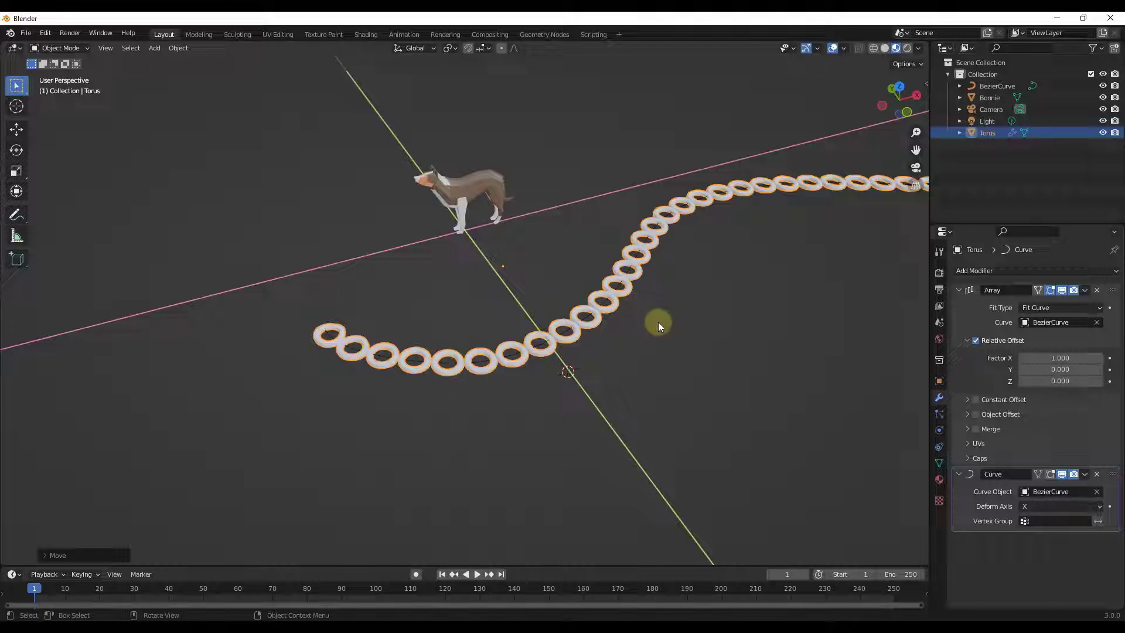
scroll(497, 358, down, 3)
mouse_move(448, 359)
middle_down()
mouse_move(434, 344)
mouse_move(428, 352)
middle_up()
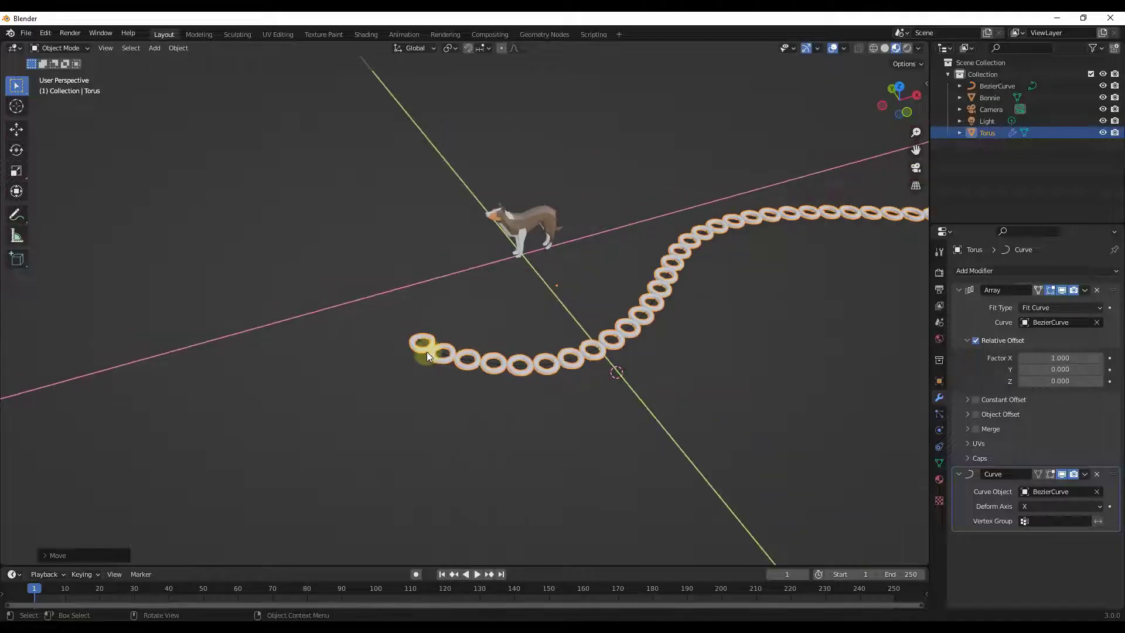
key(Tab)
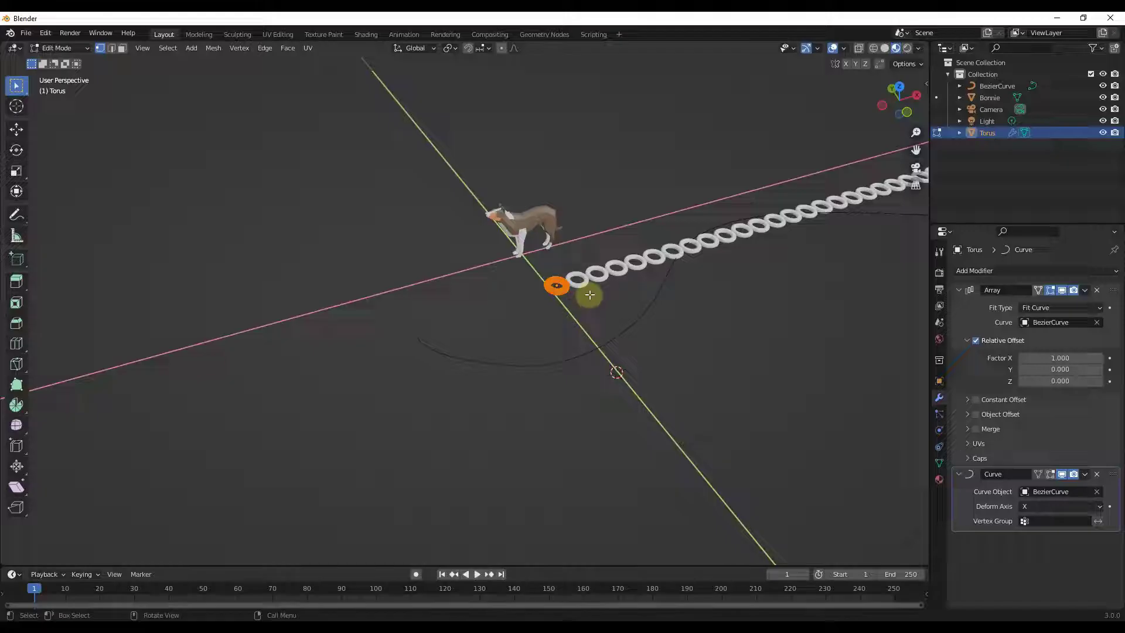
middle_drag(586, 289, 638, 280)
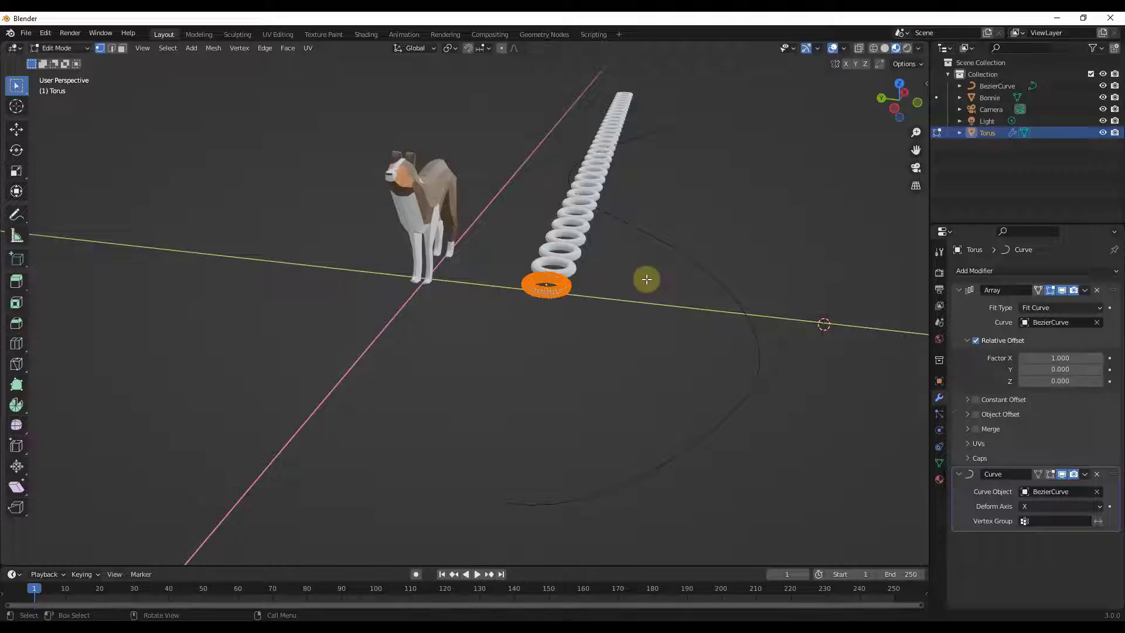
key(r)
key(x)
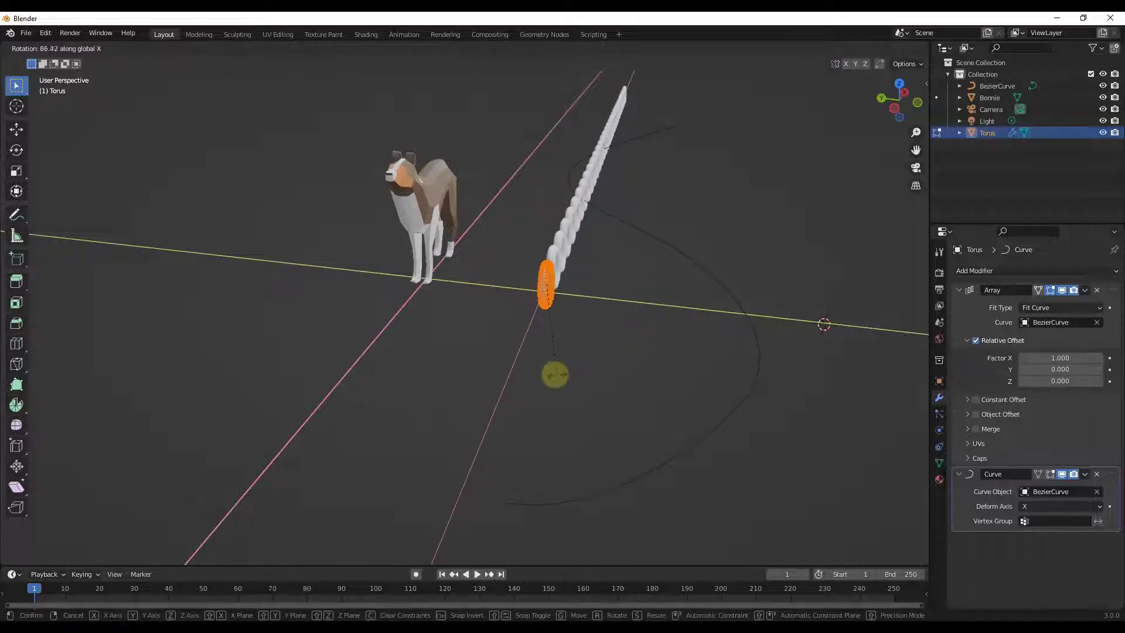
text(90)
key(Return)
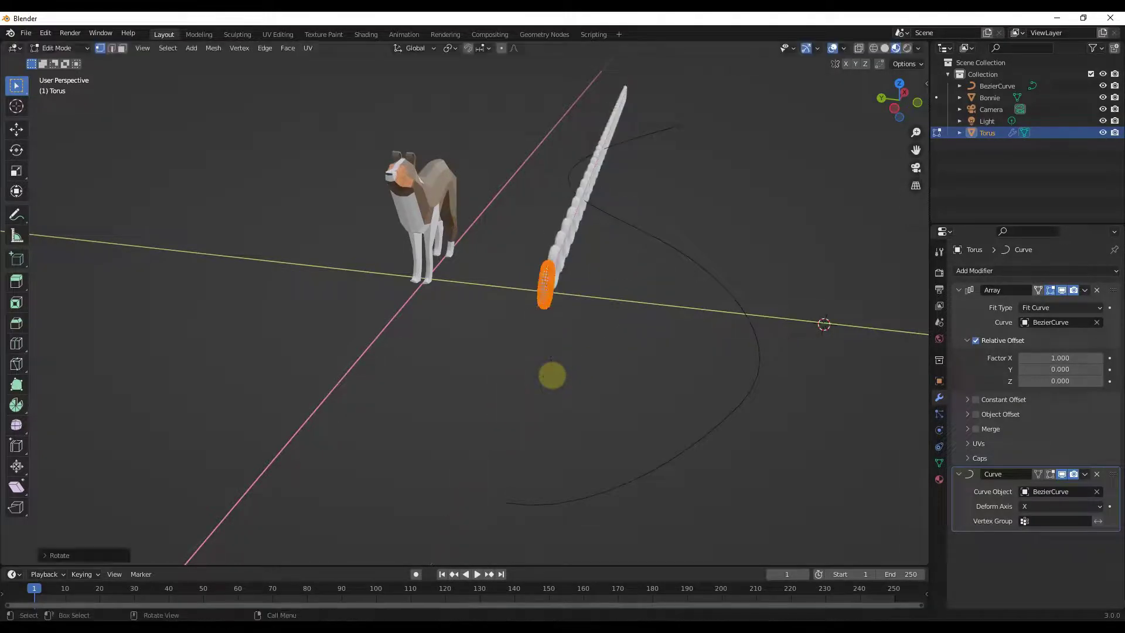
middle_drag(673, 344, 615, 368)
key(Tab)
Step: Set the Array's relative offset factor X to 0.500
scroll(413, 329, up, 2)
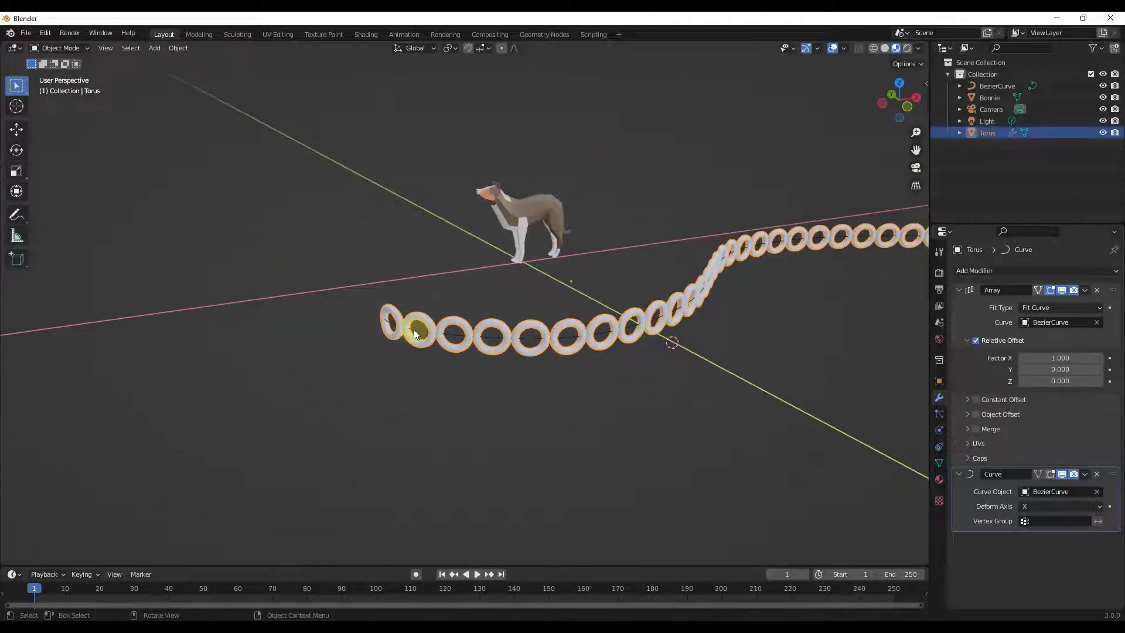
middle_drag(414, 330, 478, 331)
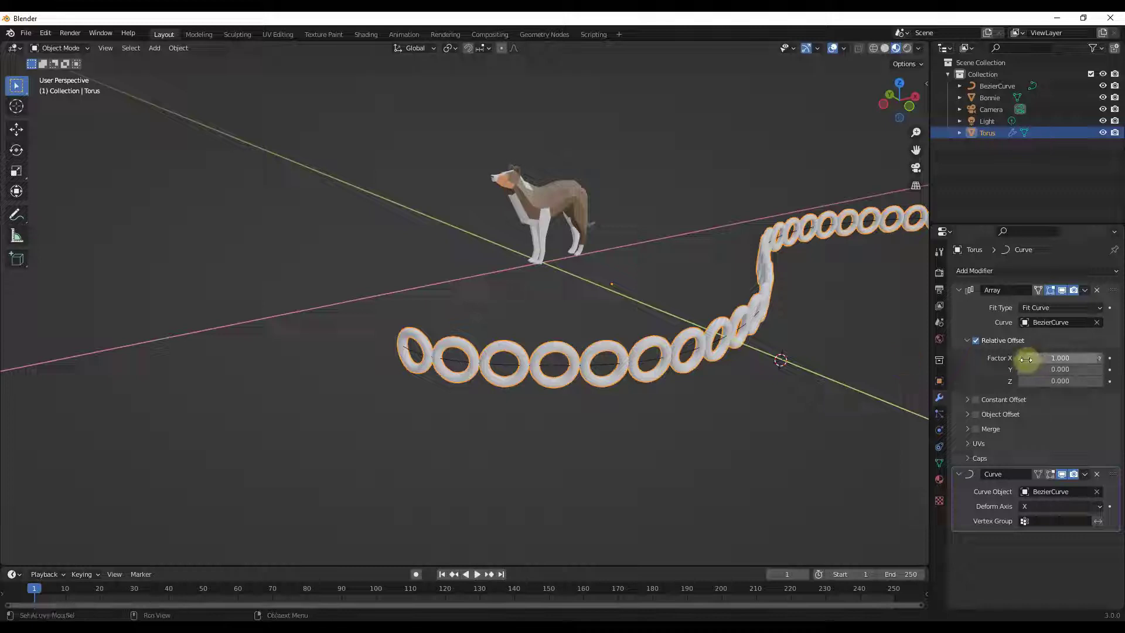
drag(1026, 360, 983, 360)
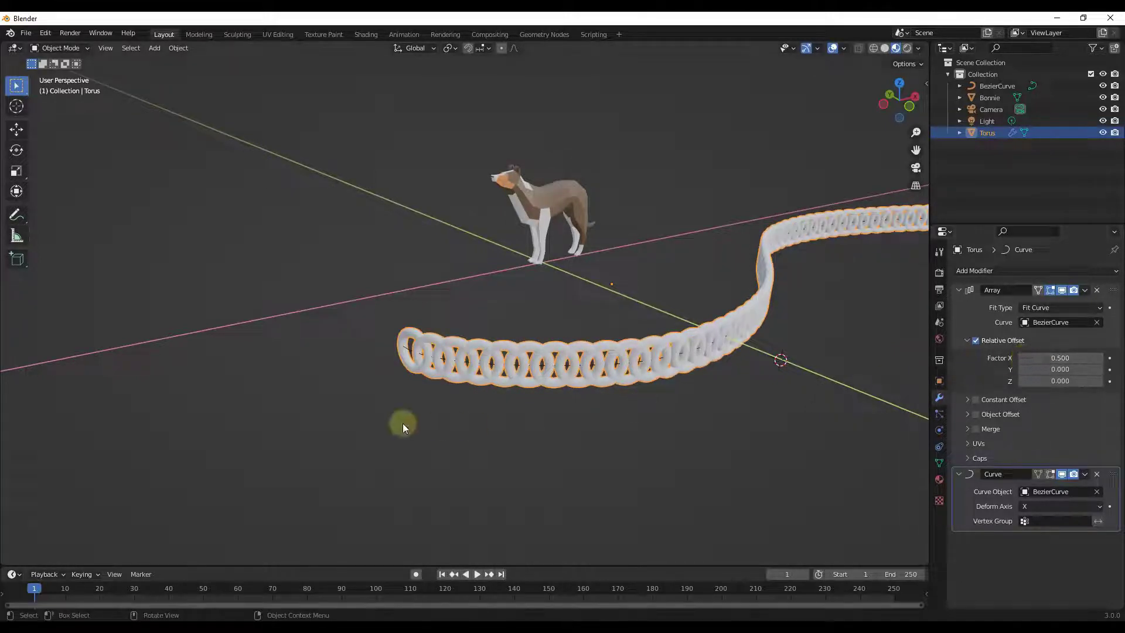
Step: Examine up close and from several angles how neighbouring torus links overlap along the chain
middle_drag(402, 423, 510, 407)
scroll(530, 351, up, 5)
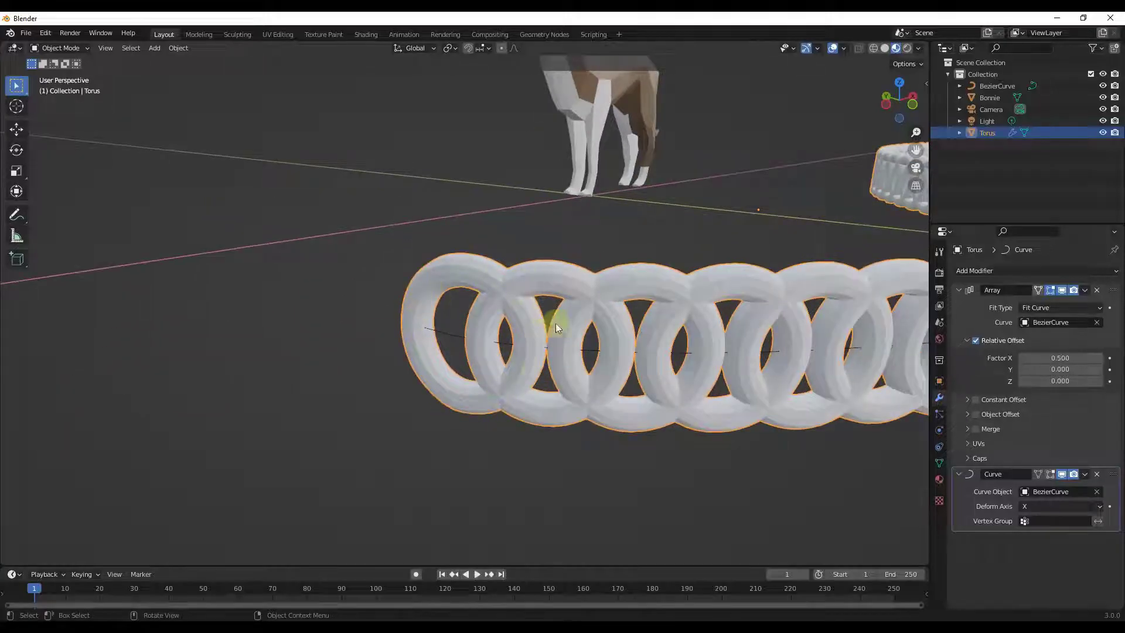
scroll(539, 351, down, 5)
middle_drag(523, 381, 570, 381)
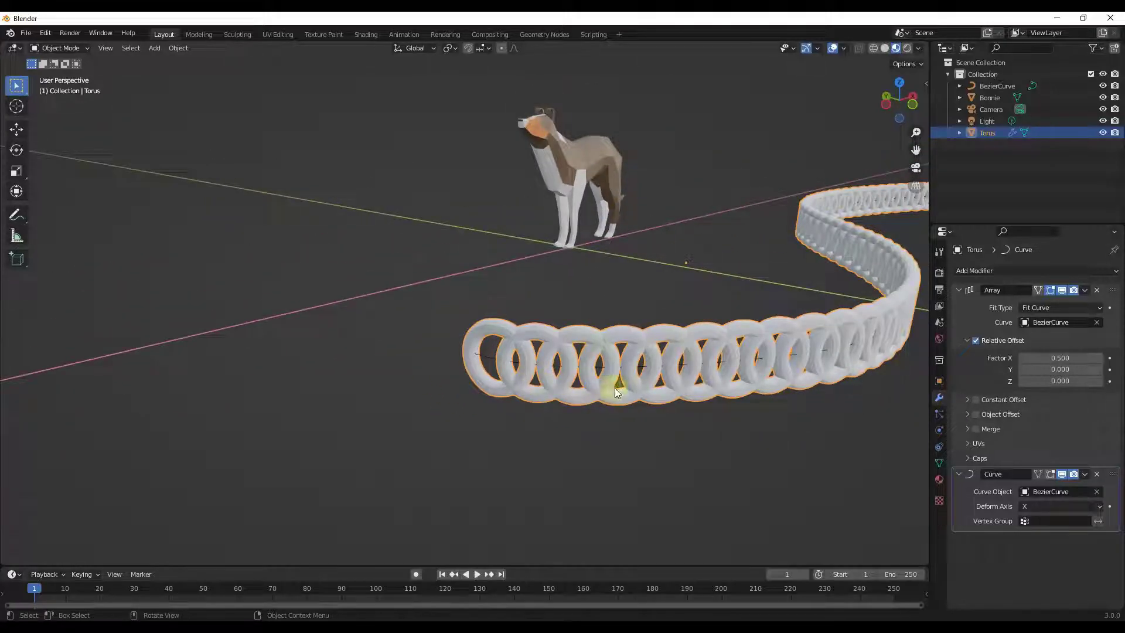
scroll(598, 393, down, 5)
middle_drag(547, 370, 589, 373)
scroll(502, 371, up, 4)
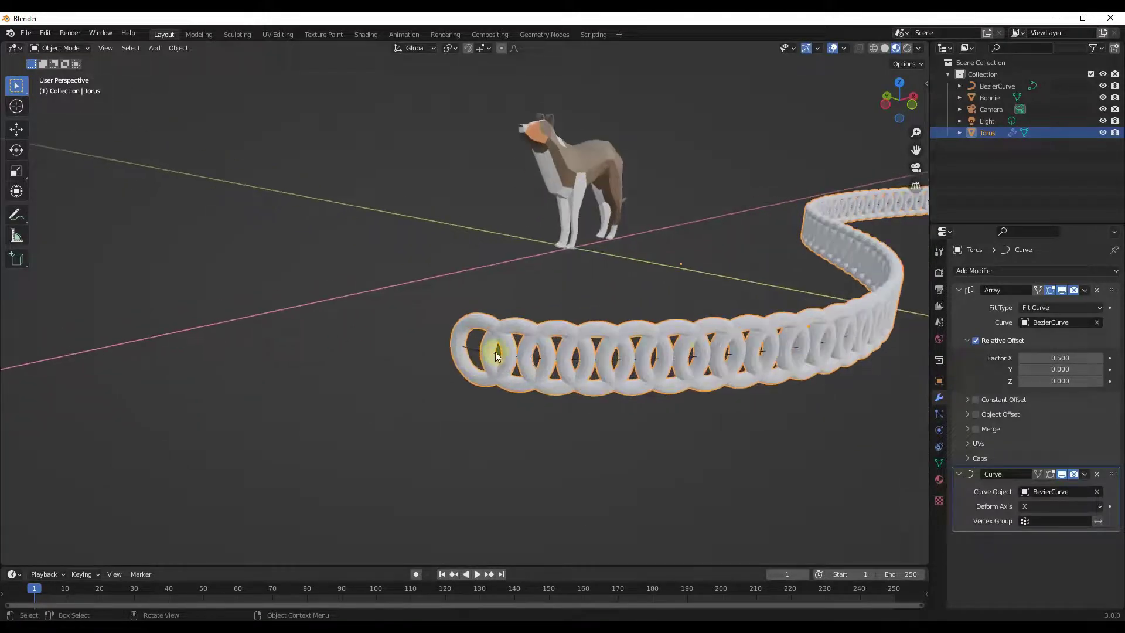
scroll(508, 355, up, 4)
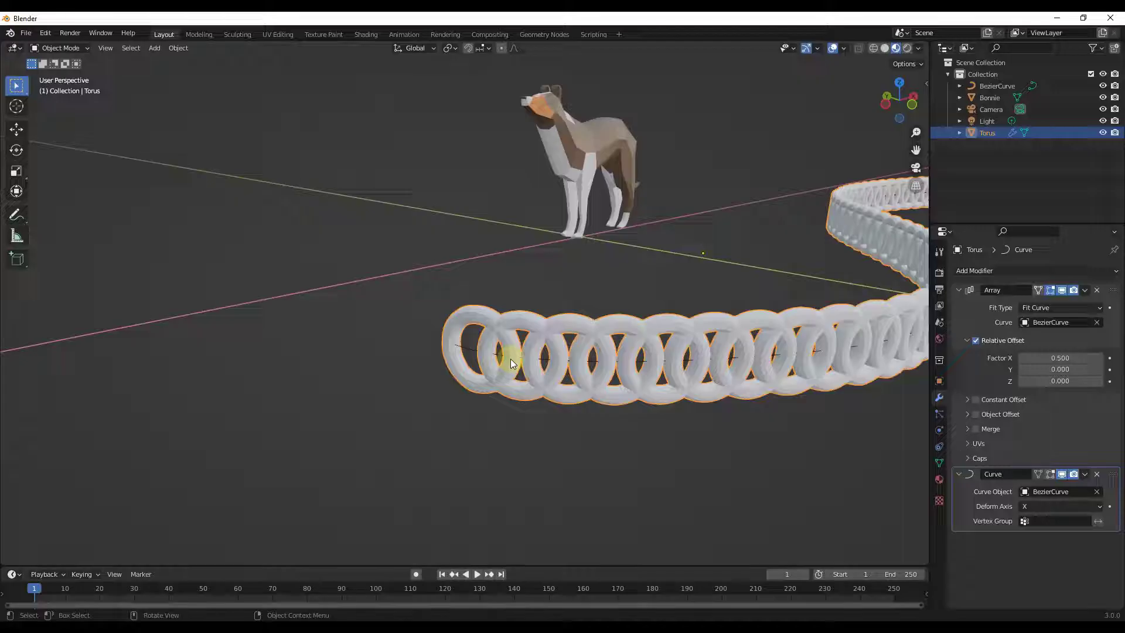
scroll(519, 364, down, 6)
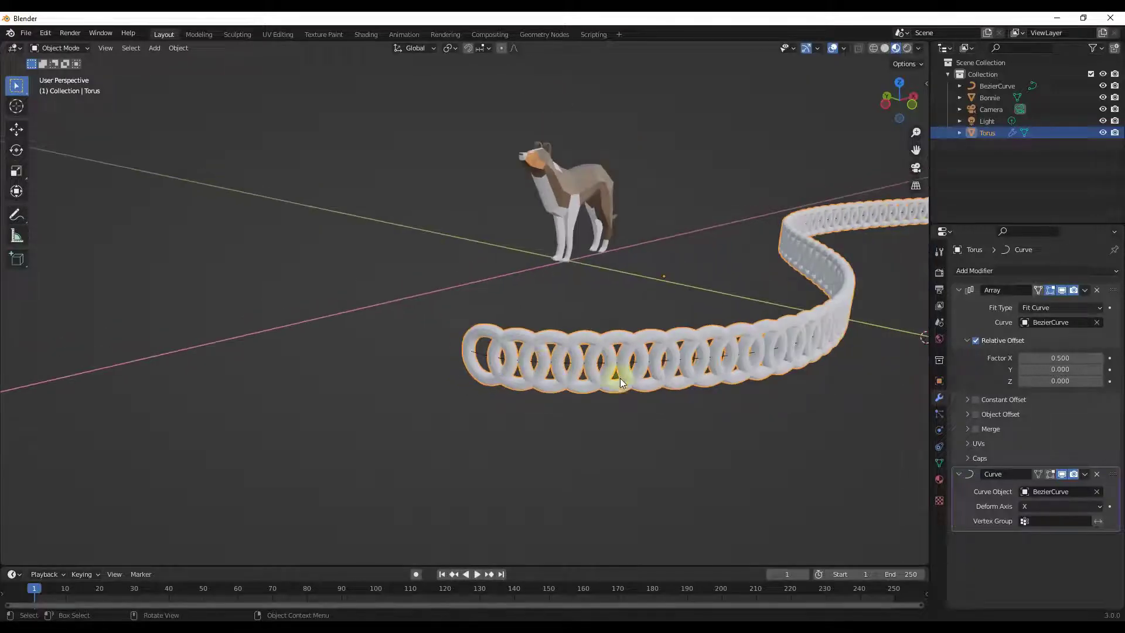
scroll(572, 372, up, 6)
mouse_move(572, 372)
middle_down()
mouse_move(547, 378)
mouse_move(556, 385)
middle_up()
scroll(560, 391, up, 3)
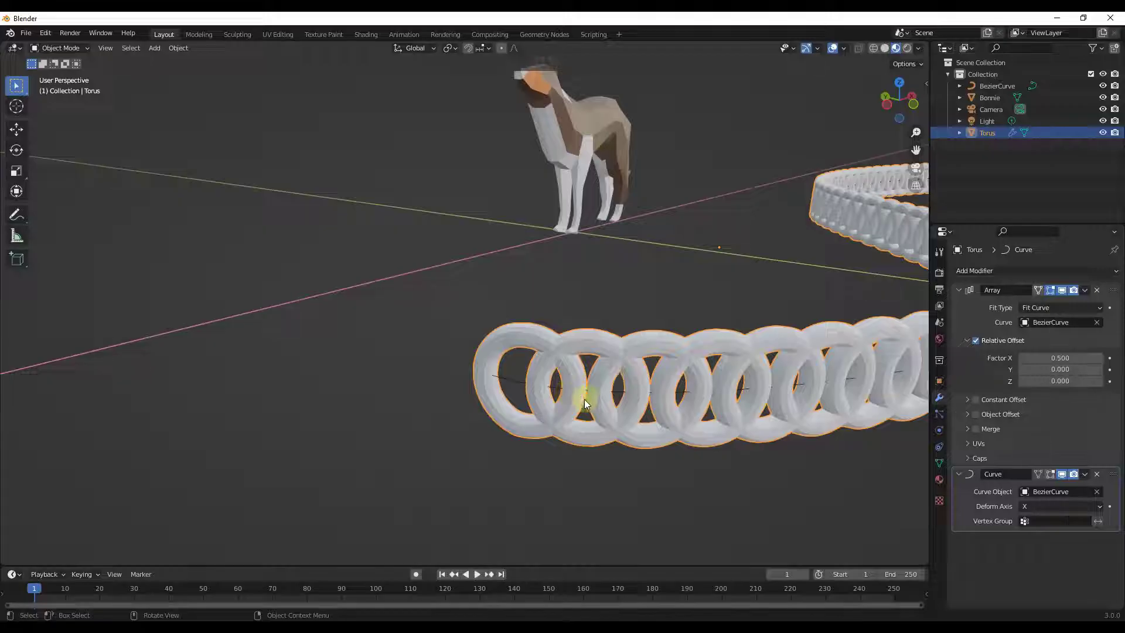
Step: Open the torus mesh in Edit Mode and view its ring face-on
key(Tab)
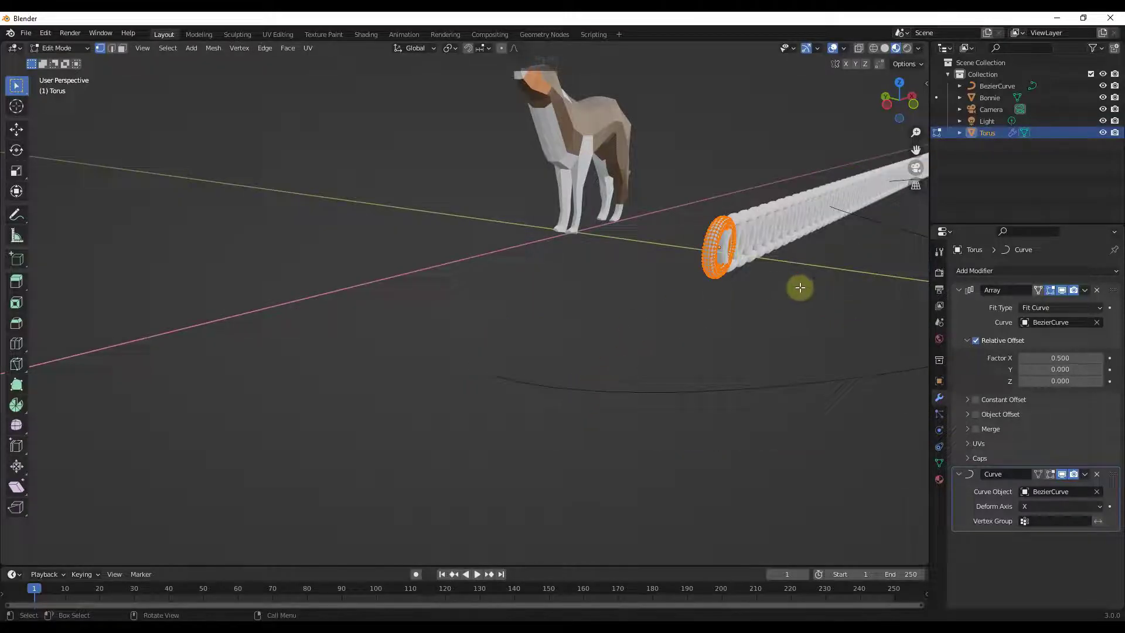
middle_drag(799, 284, 803, 251)
scroll(658, 256, up, 3)
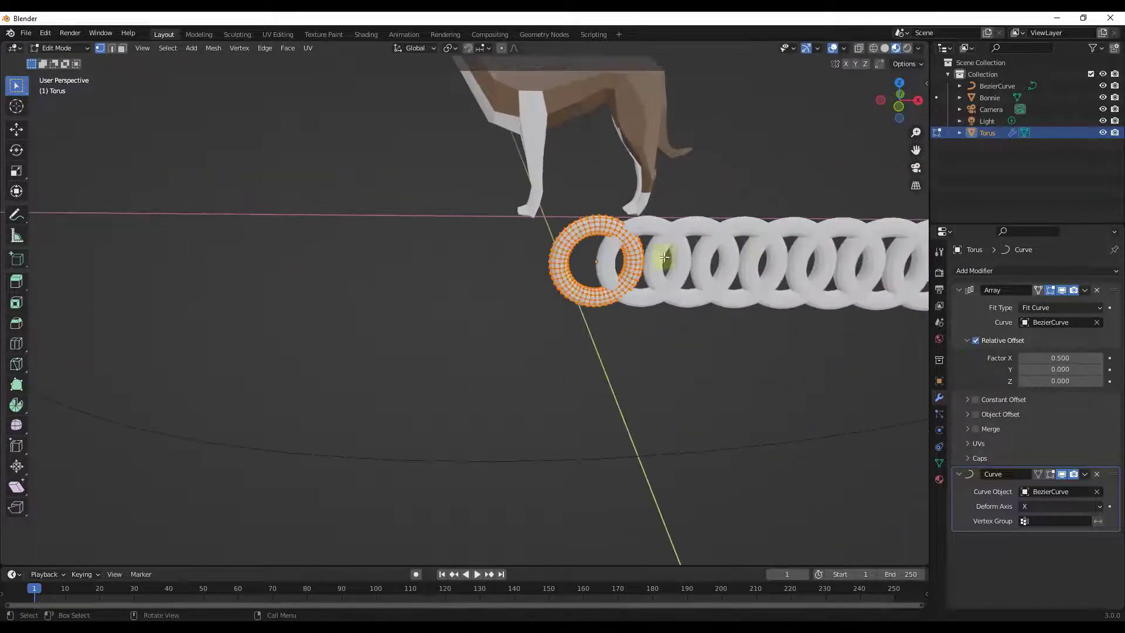
key(g)
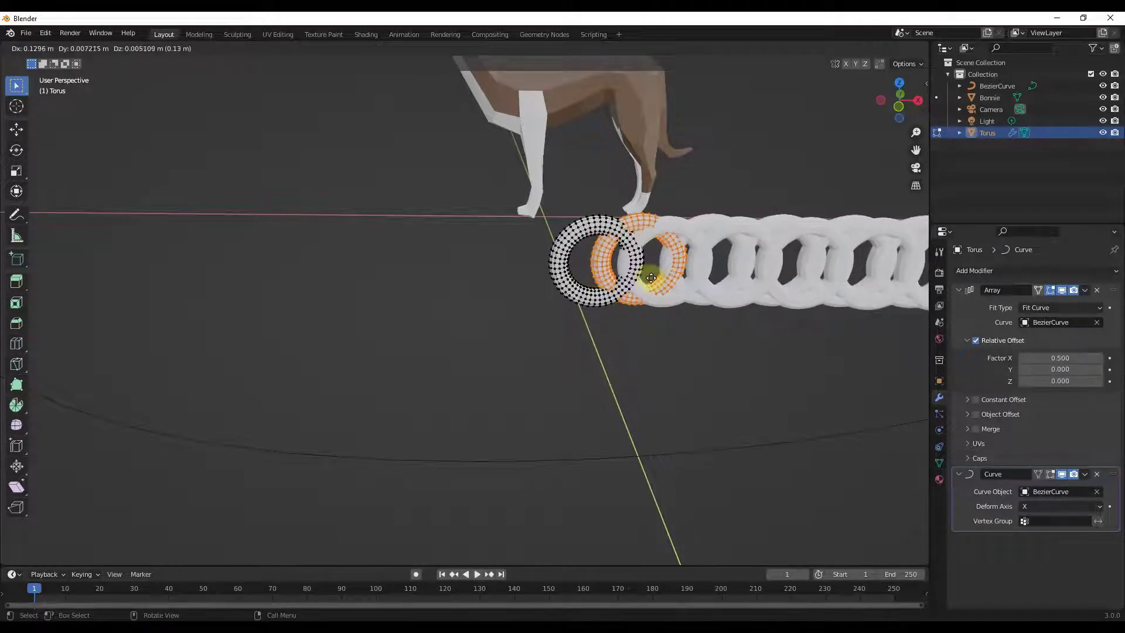
key(y)
key(x)
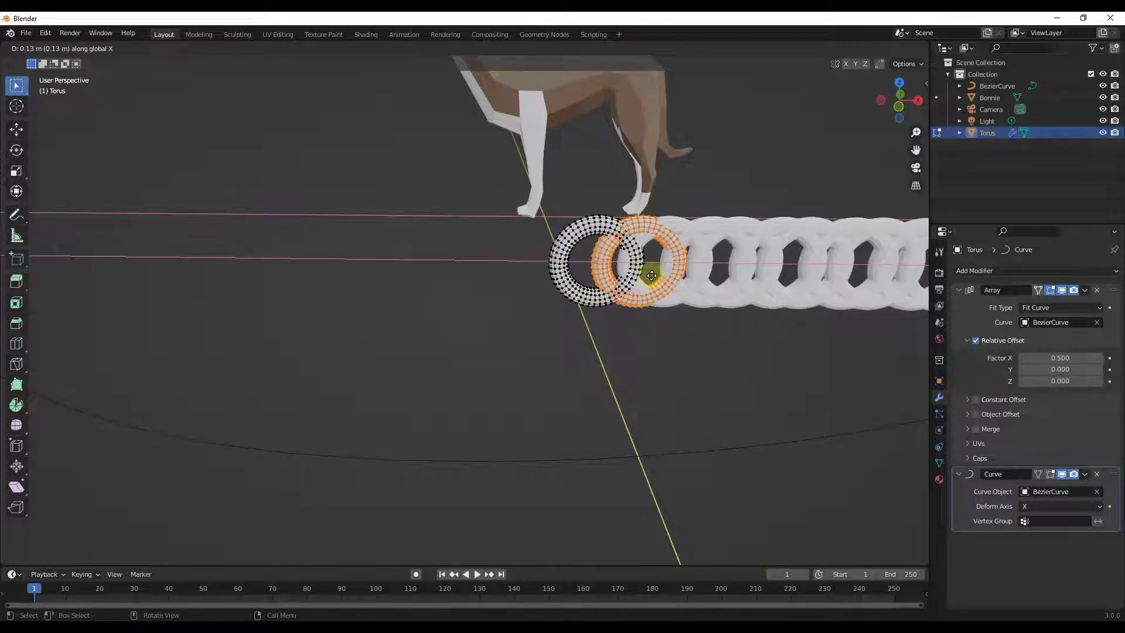
key(Escape)
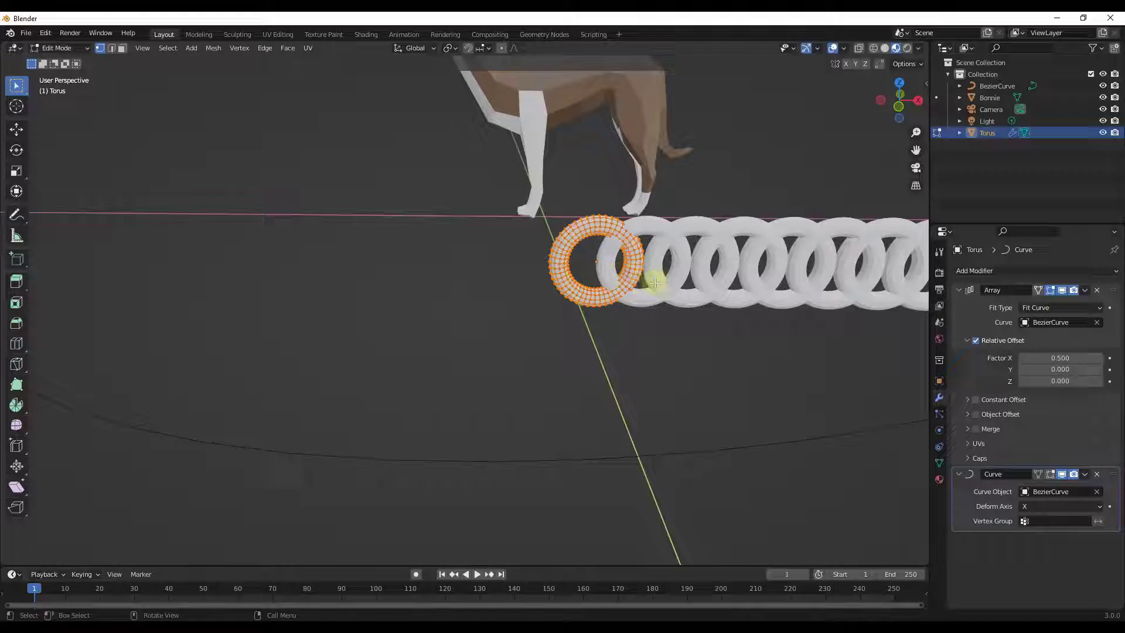
Step: Scale the torus mesh along the Z axis to about 0.6 to flatten the links into ovals
key(s)
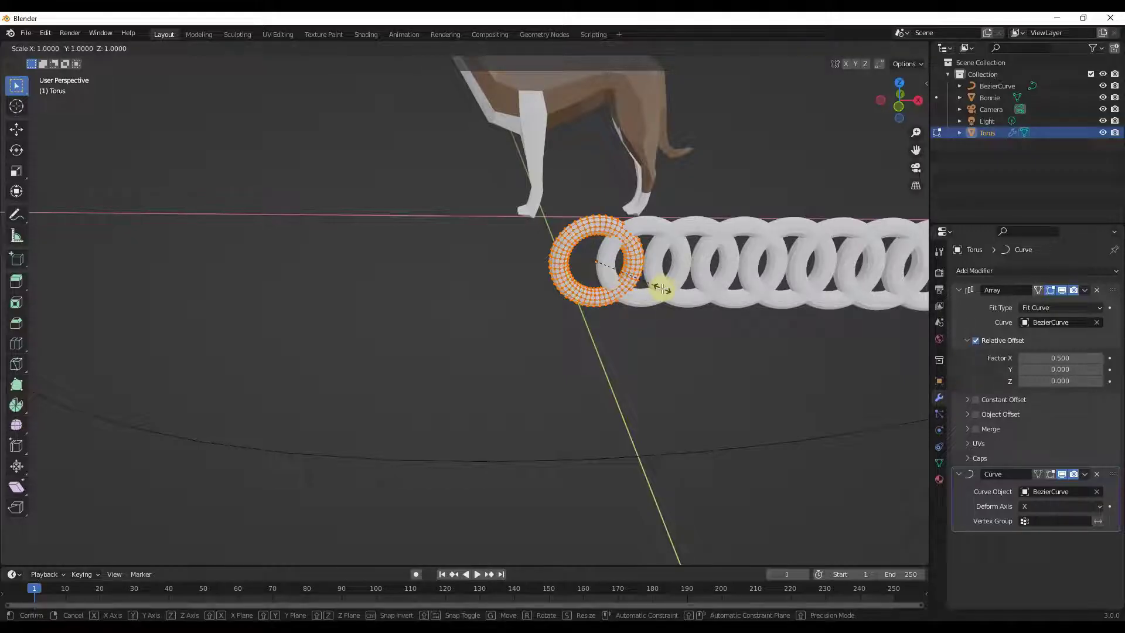
key(z)
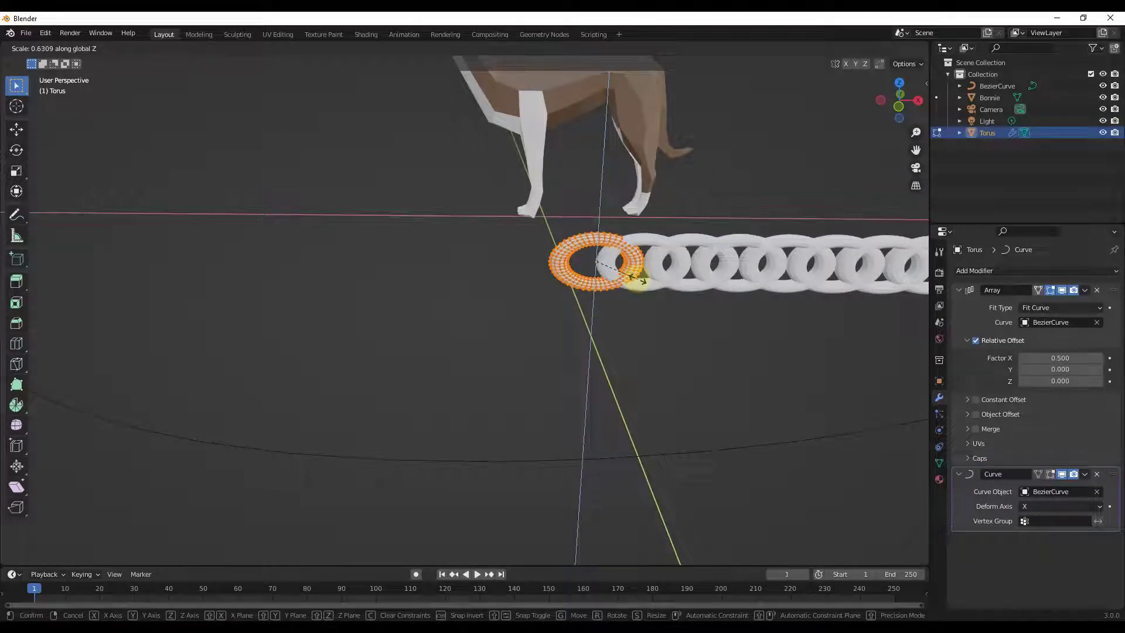
click(630, 258)
scroll(630, 257, up, 2)
scroll(618, 280, up, 2)
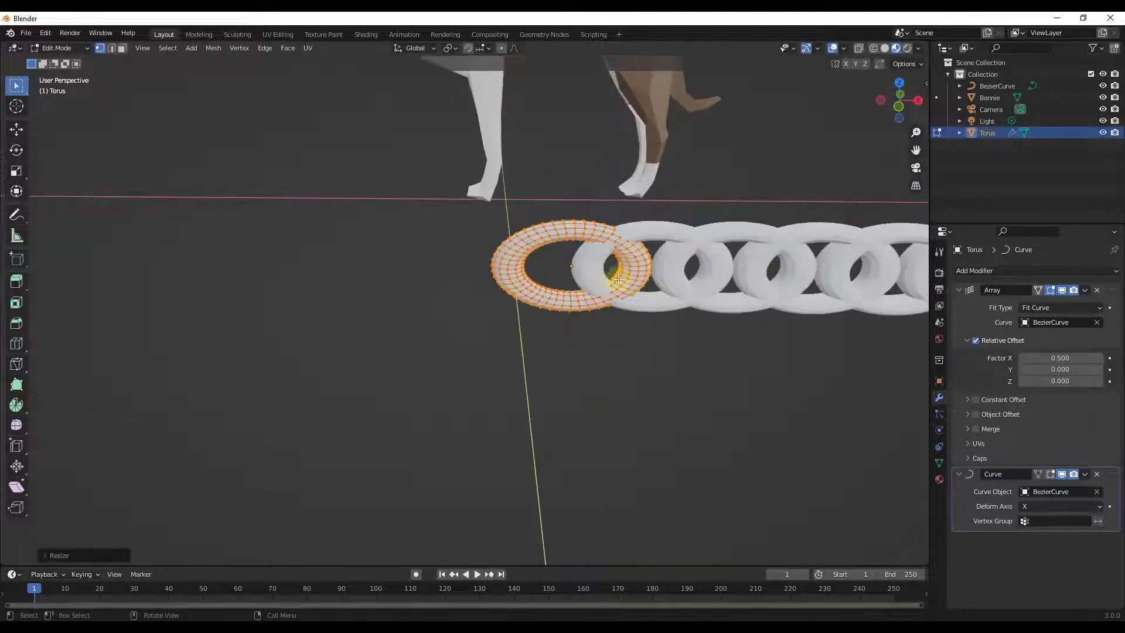
scroll(469, 293, down, 4)
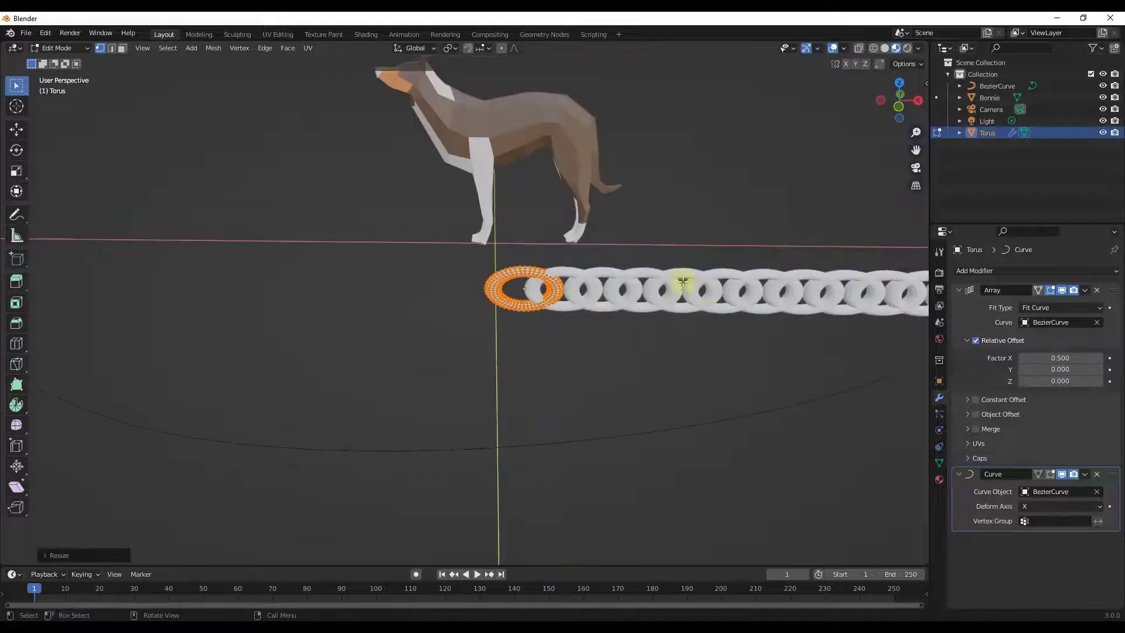
scroll(586, 283, up, 4)
scroll(490, 292, up, 2)
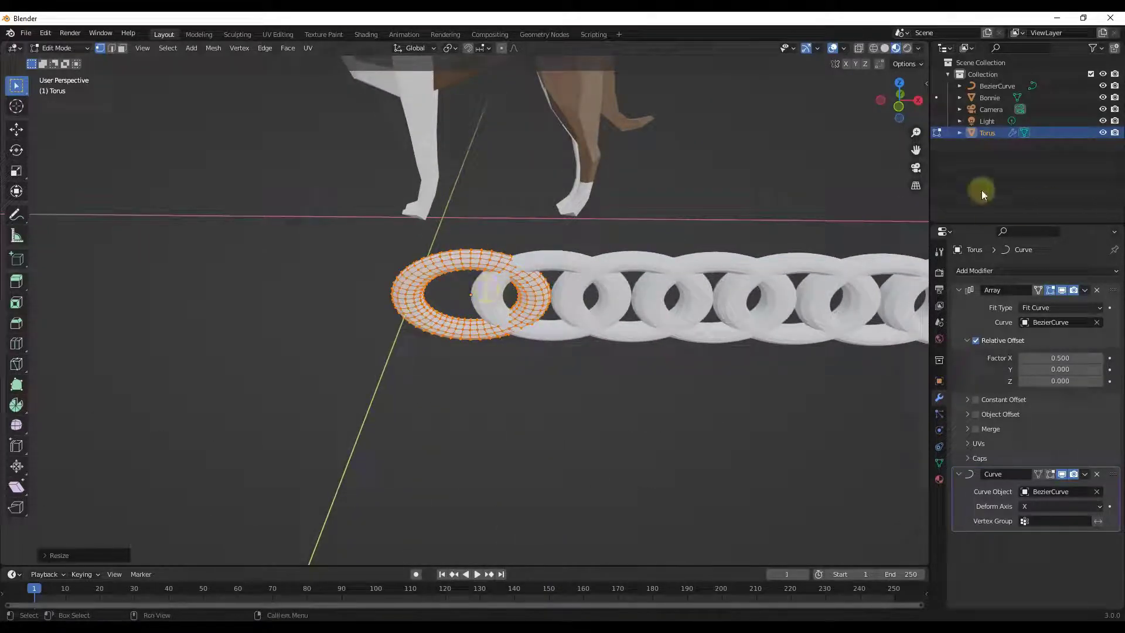
Step: Stretch the torus link by moving the vertices of its +X half about 0.12 m along X, using a front wireframe view
click(898, 107)
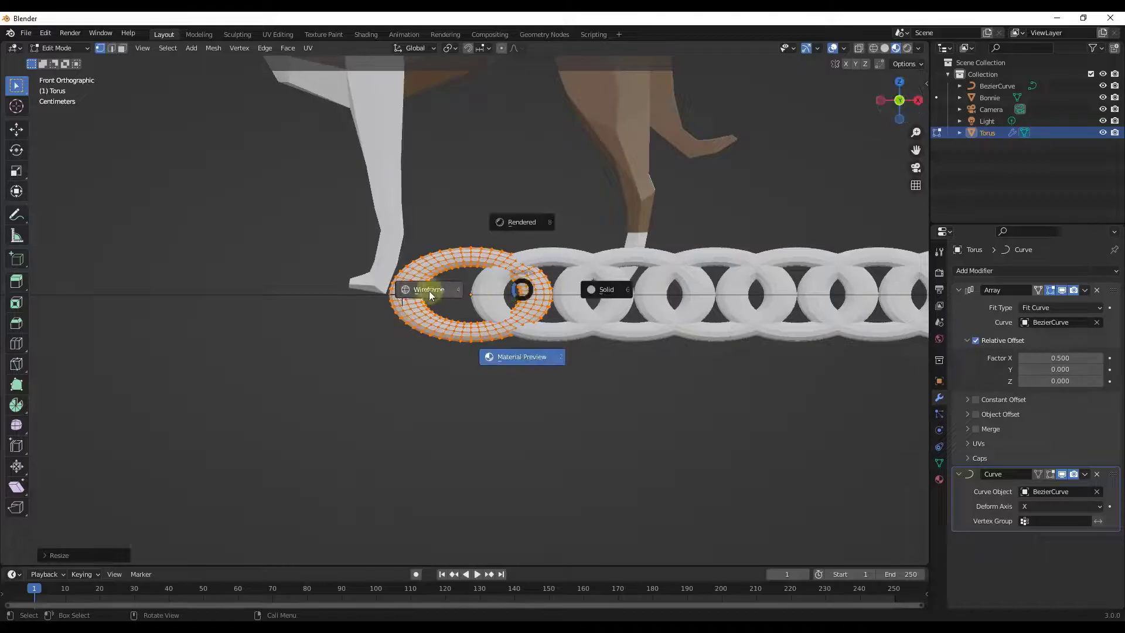
click(429, 291)
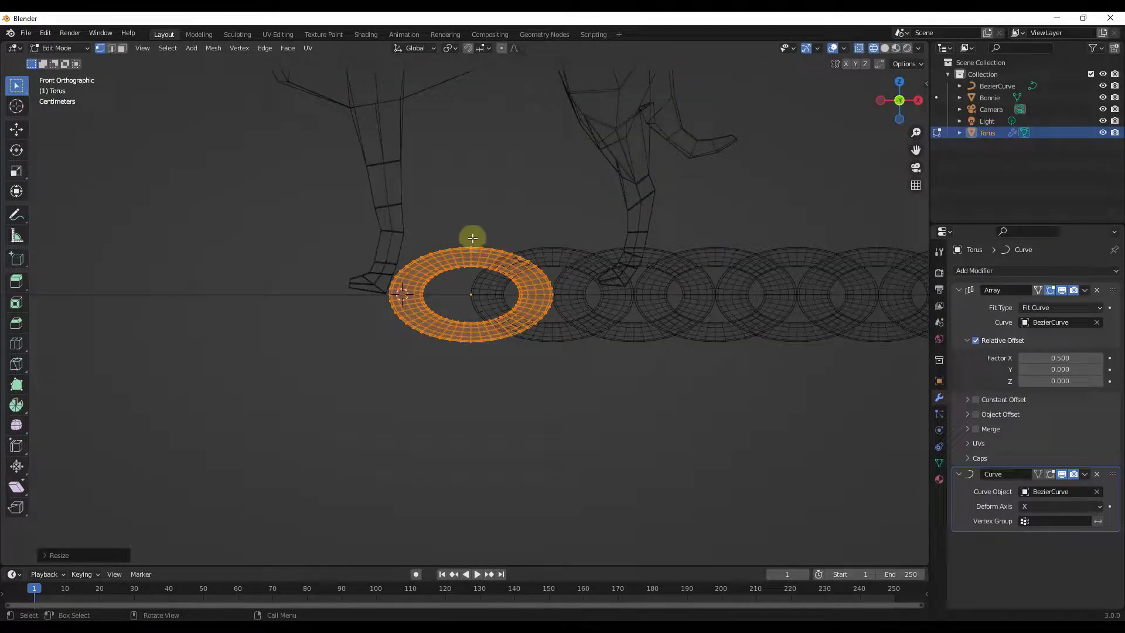
drag(473, 238, 575, 366)
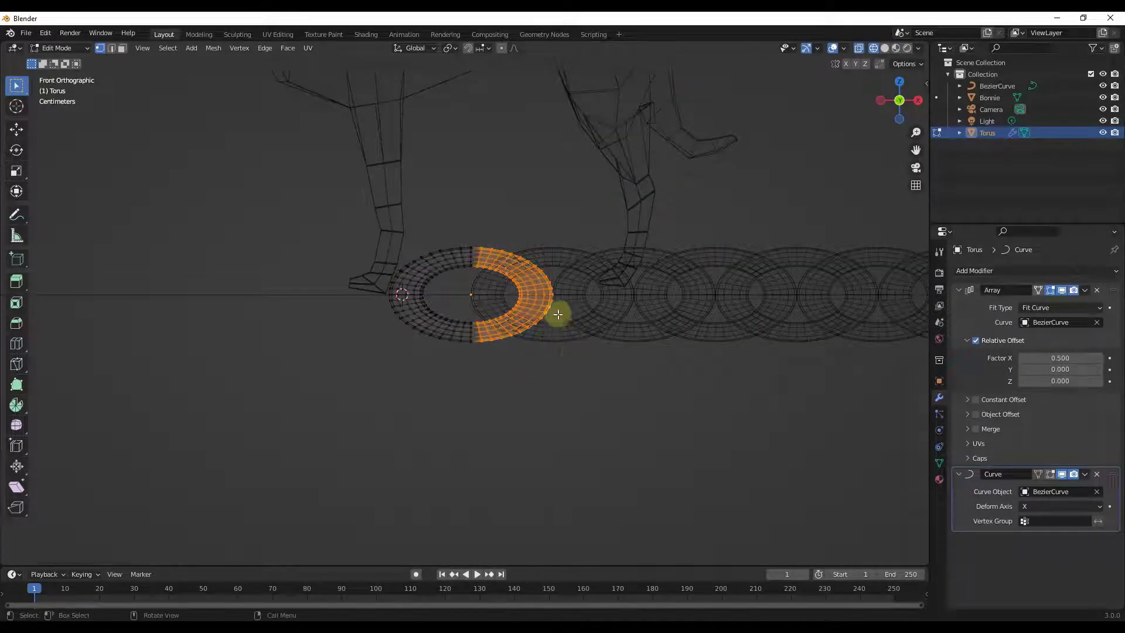
key(g)
key(x)
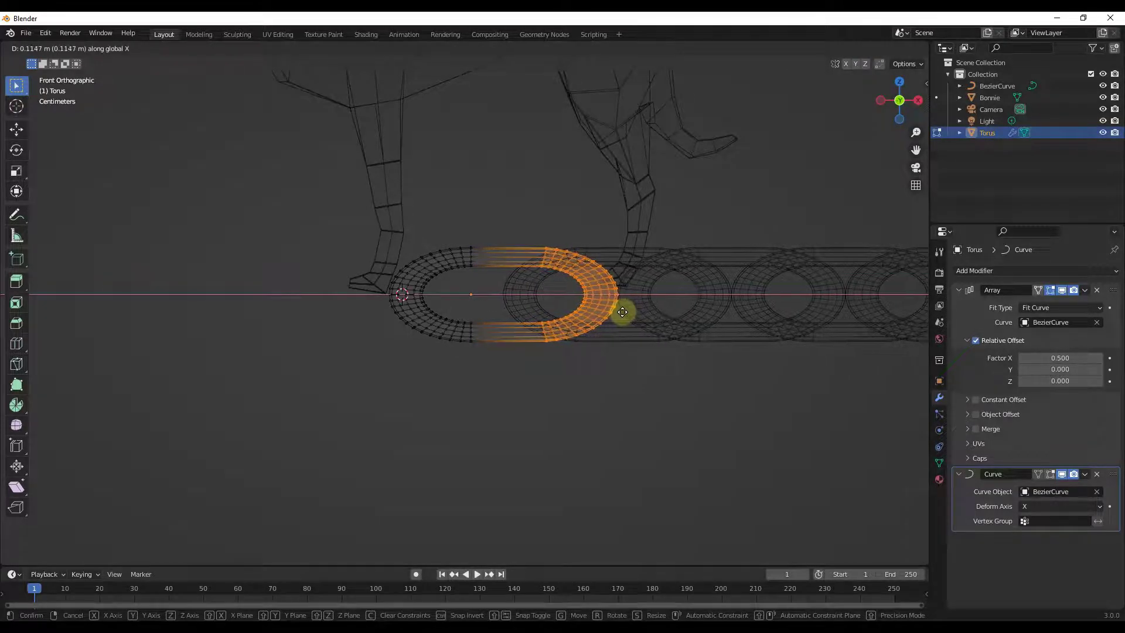
click(627, 312)
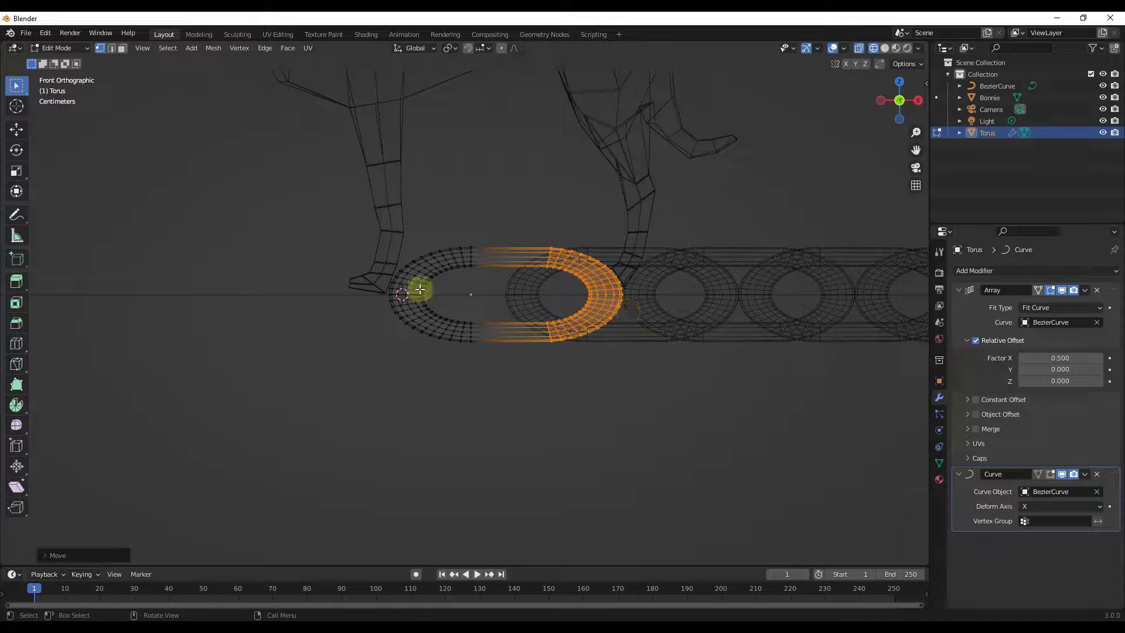
Step: Return to Material Preview shading and set the Array's relative offset factor X to 0.600
key(ctrl+z)
key(z)
click(572, 341)
scroll(572, 341, down, 2)
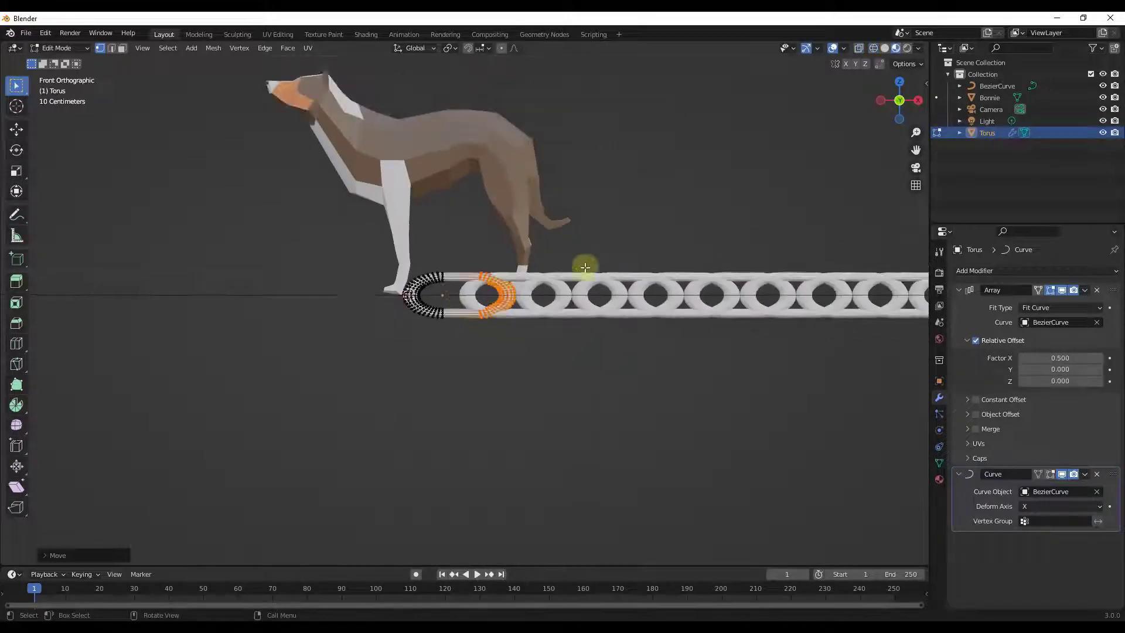
scroll(582, 263, up, 3)
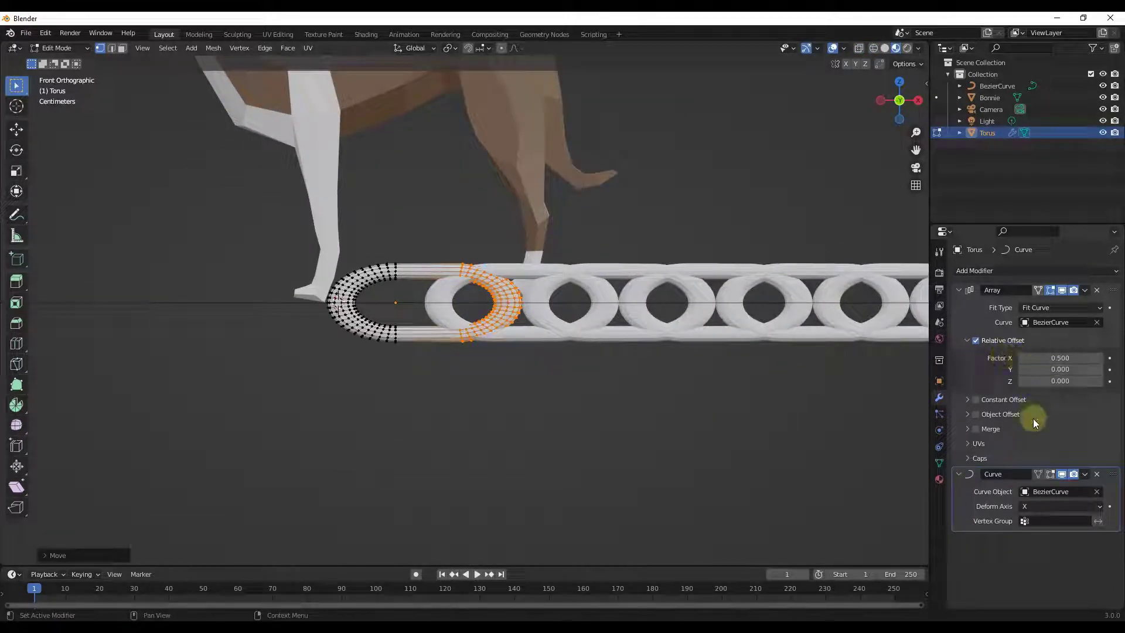
drag(1021, 357, 1098, 359)
click(1098, 359)
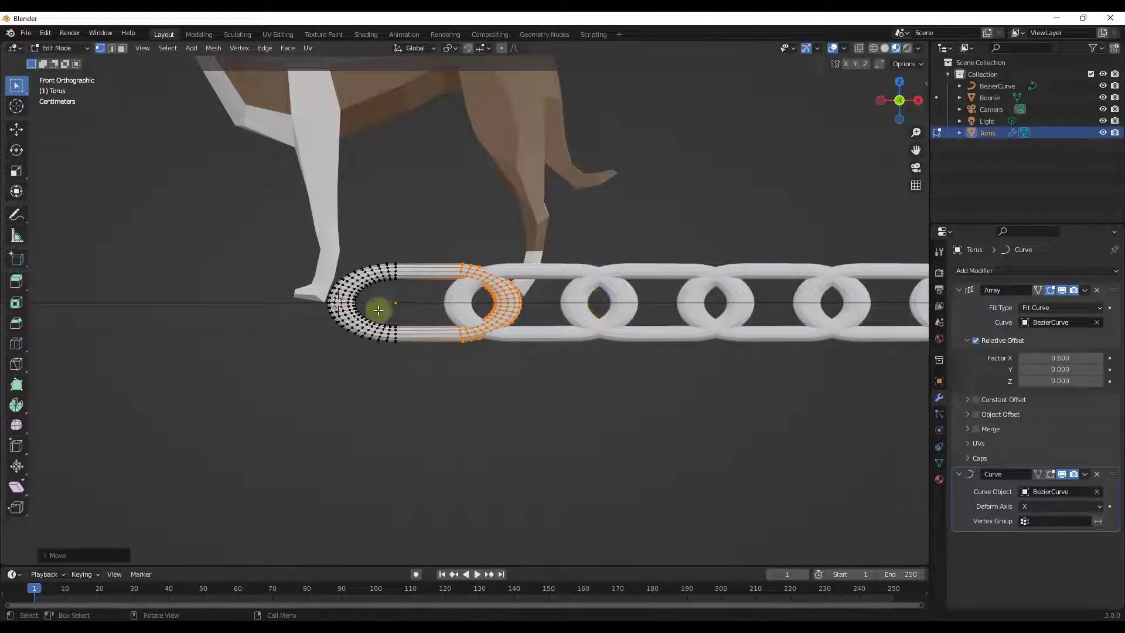
Step: Duplicate the whole elongated link within the mesh and place the copy about 0.24 m along the X axis
key(l)
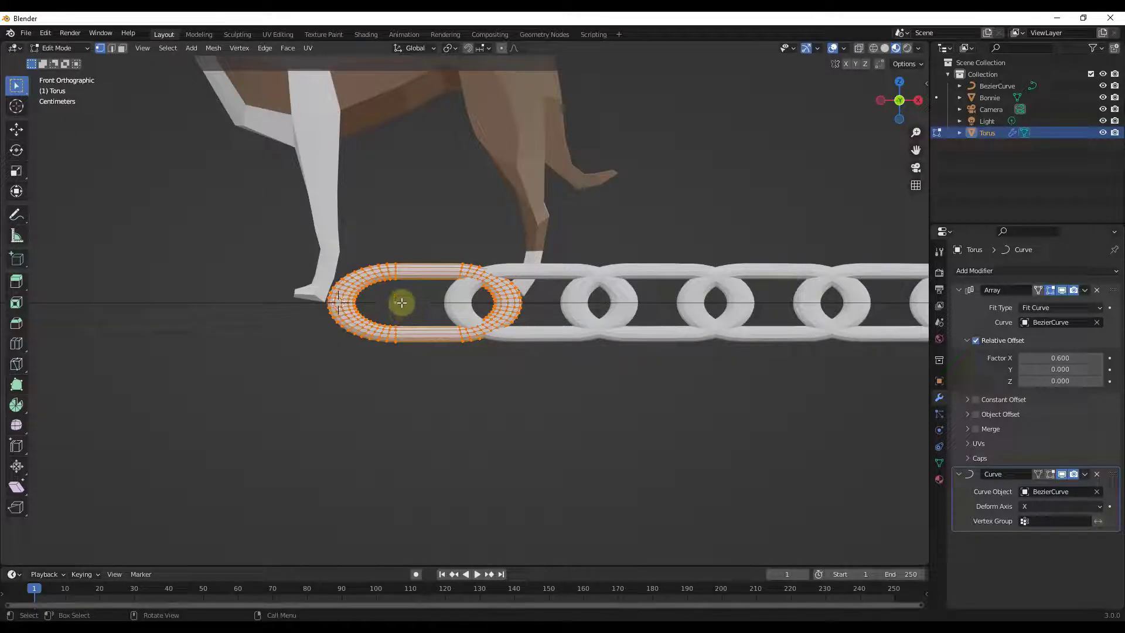
key(g)
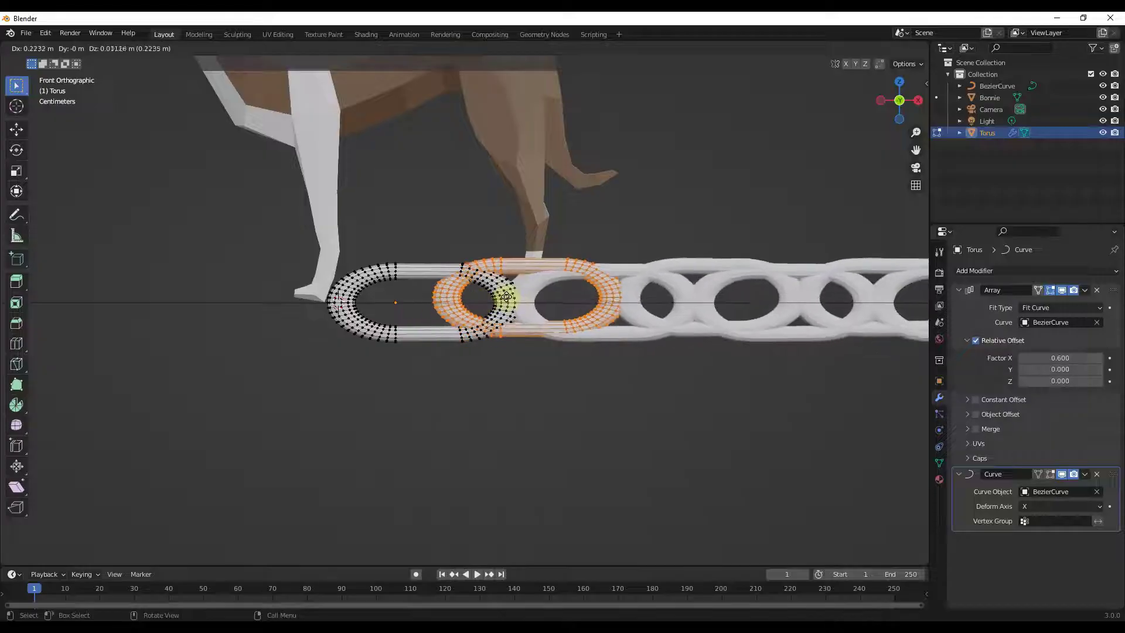
key(y)
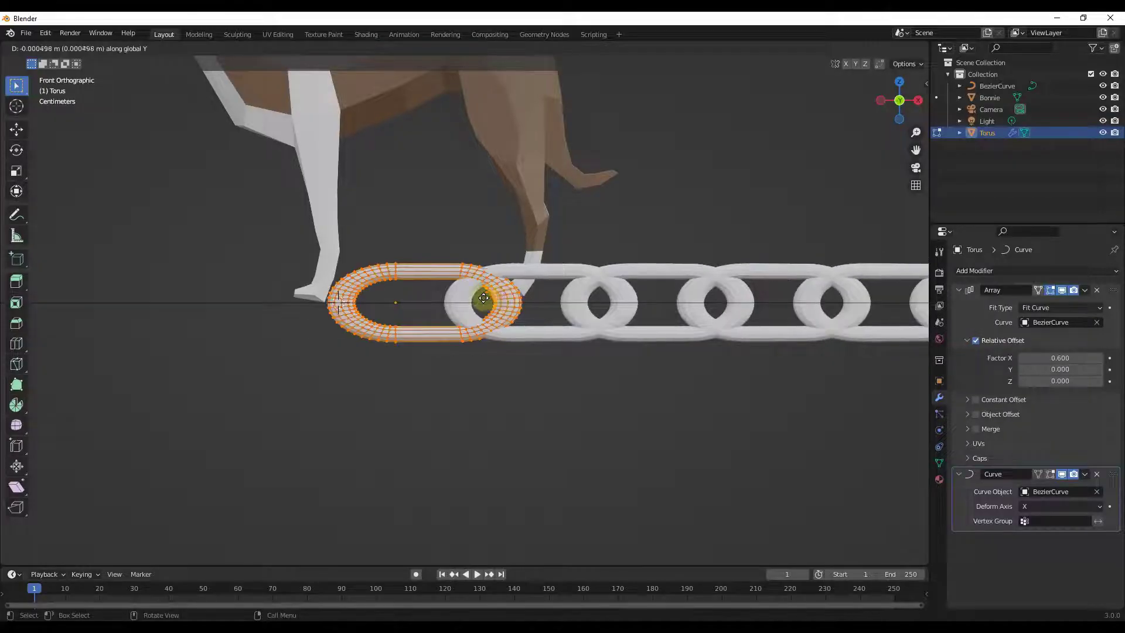
key(x)
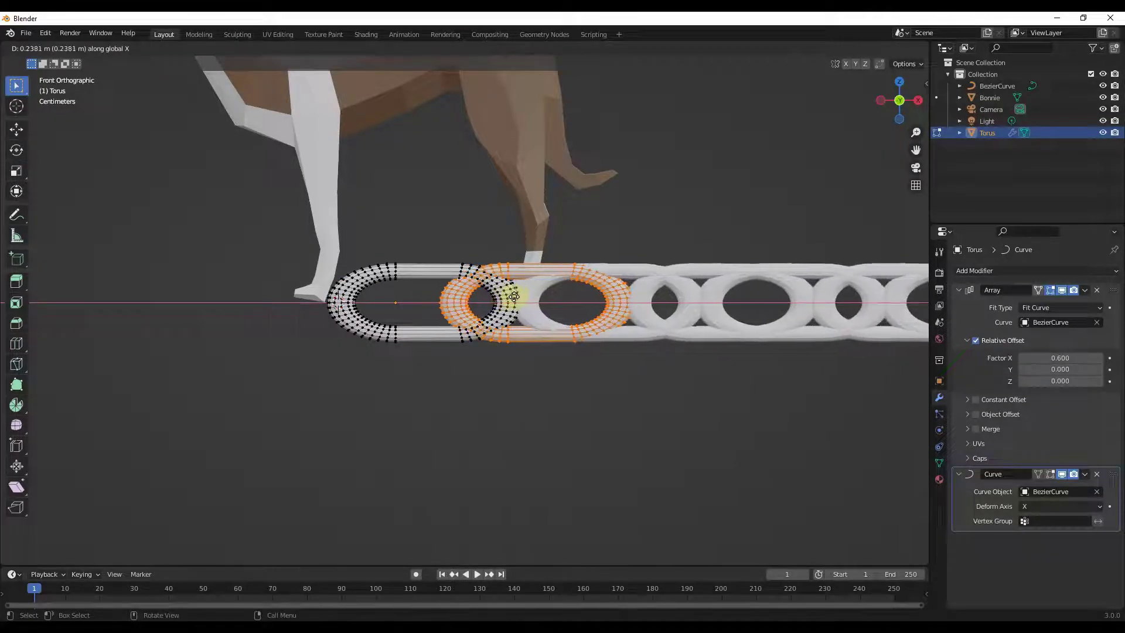
click(512, 299)
Step: Rotate the duplicated link about the X axis until it lies perpendicular to the first link
middle_drag(515, 319, 578, 327)
key(r)
key(x)
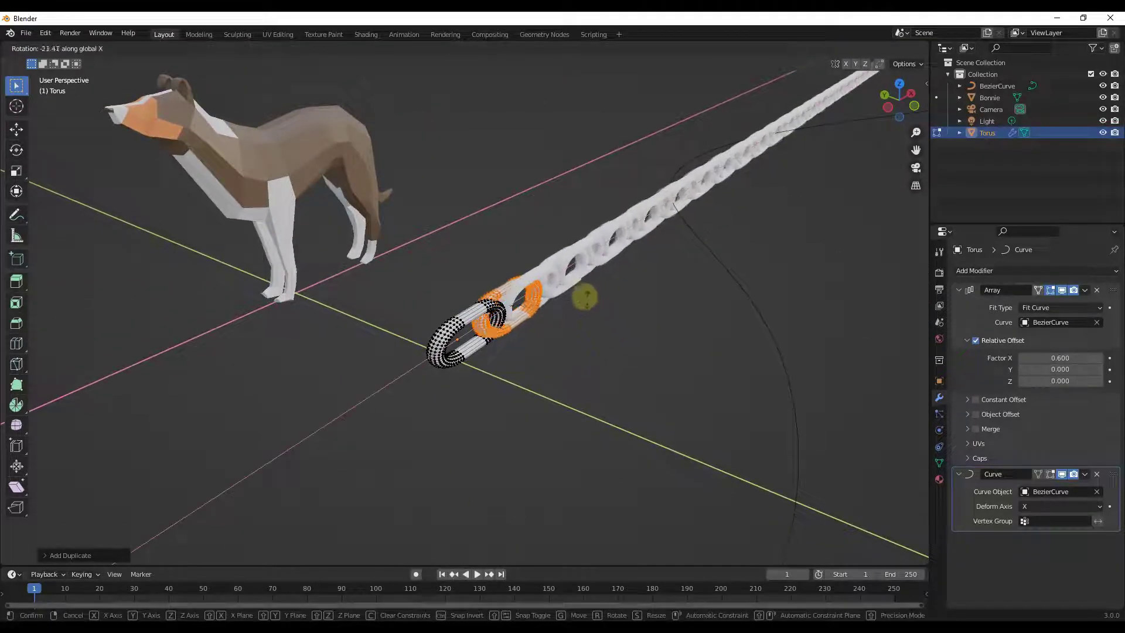
click(519, 278)
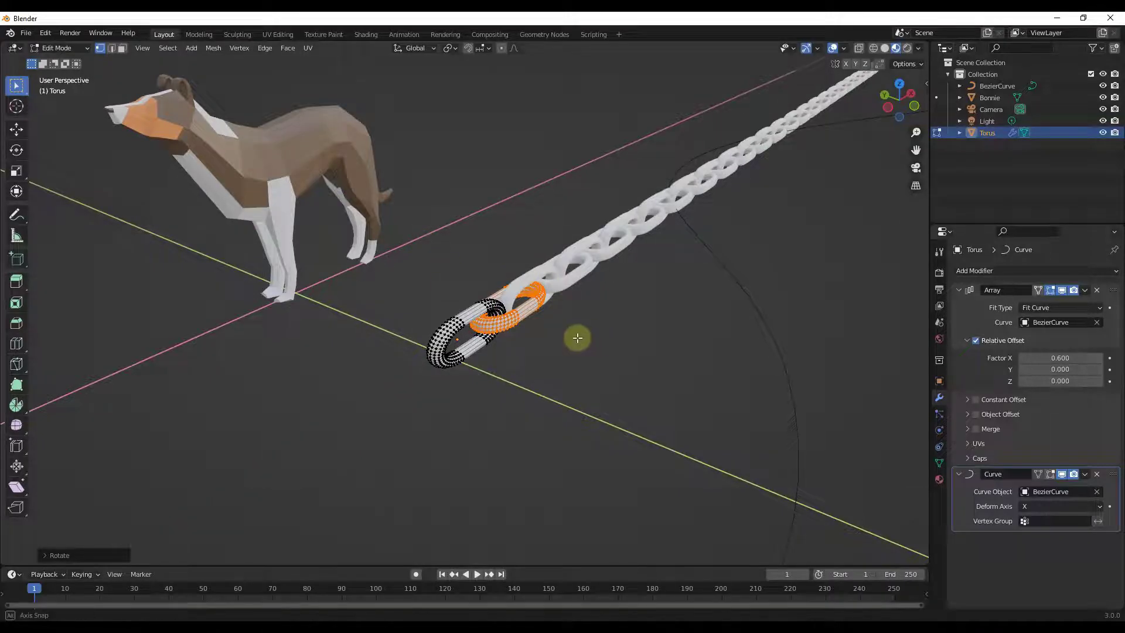
Step: Adjust the rotated link along X so it hooks through the first link, and return to Object Mode
middle_drag(578, 334, 512, 318)
key(g)
key(x)
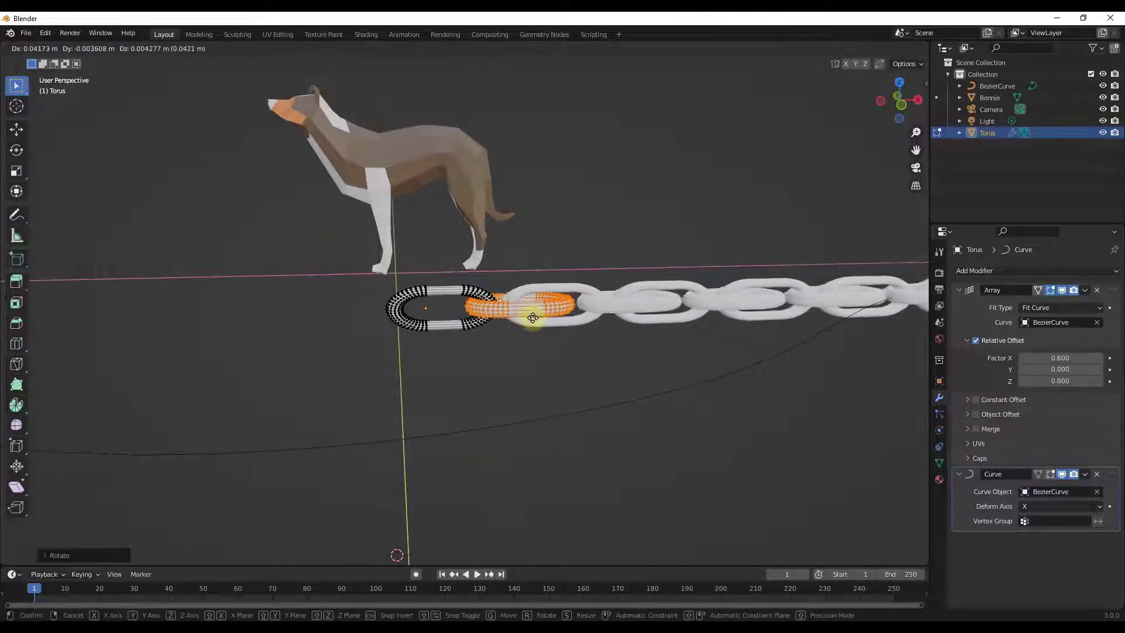
click(522, 321)
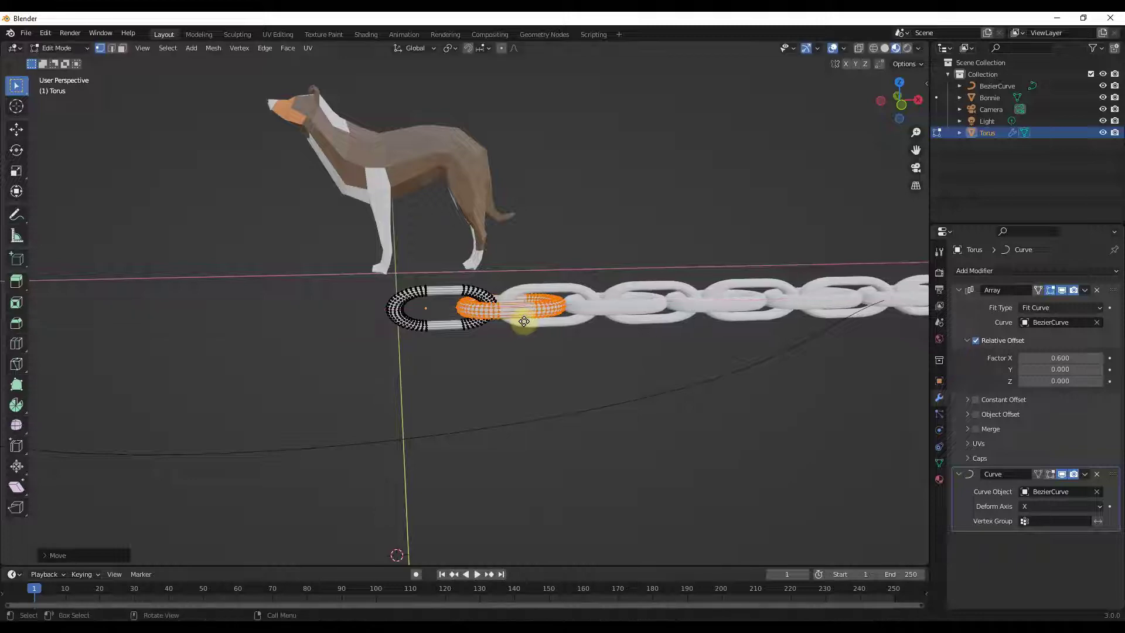
middle_drag(522, 319, 509, 301)
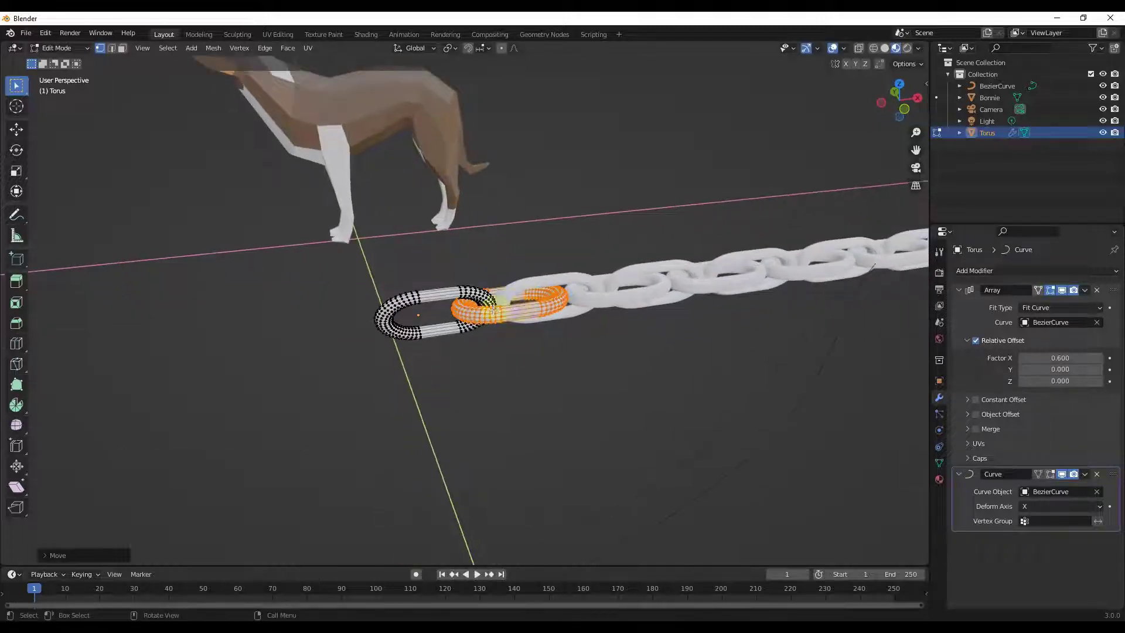
scroll(504, 306, up, 5)
scroll(504, 306, down, 8)
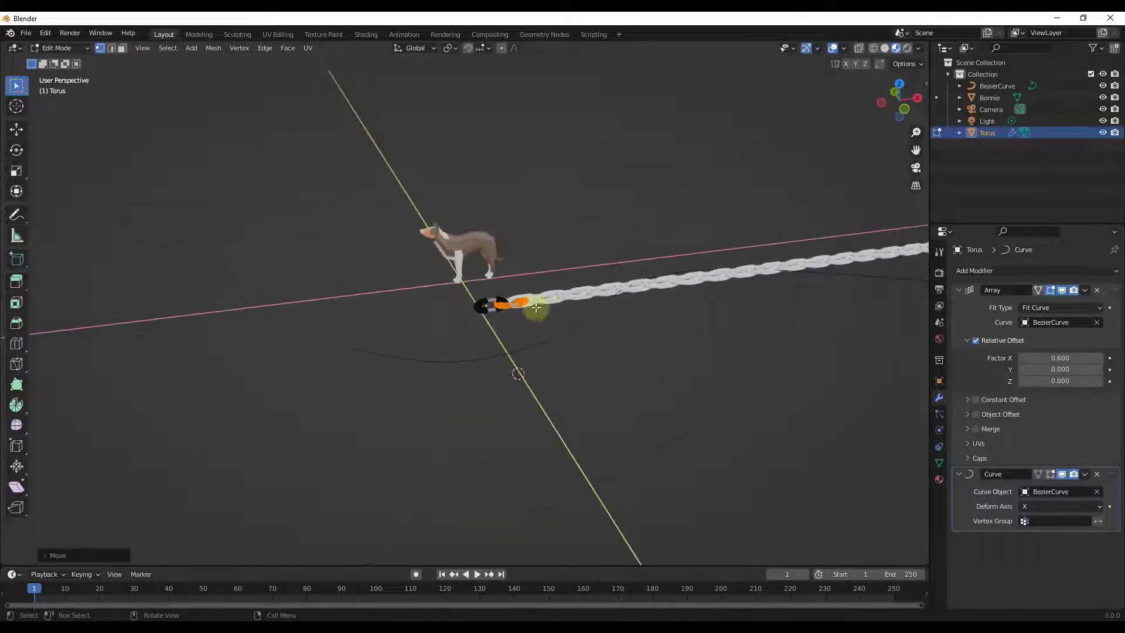
key(Tab)
Step: Examine the chain along the full length of the curve for how the links follow its bends
scroll(645, 330, down, 3)
scroll(624, 322, up, 7)
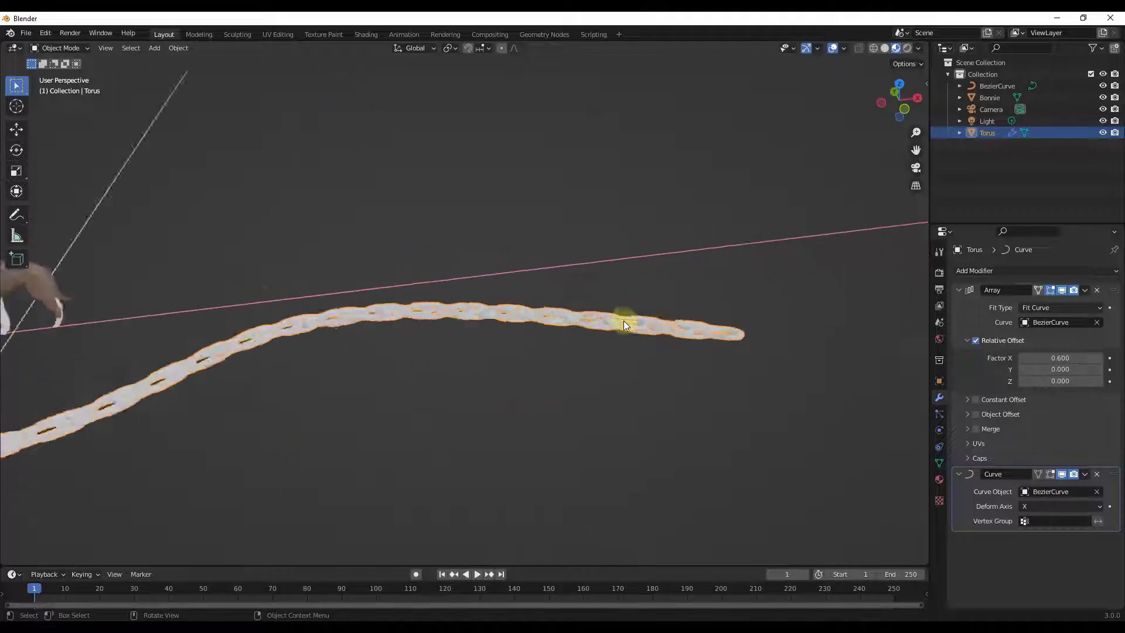
scroll(638, 331, down, 3)
scroll(421, 360, down, 4)
scroll(335, 380, up, 6)
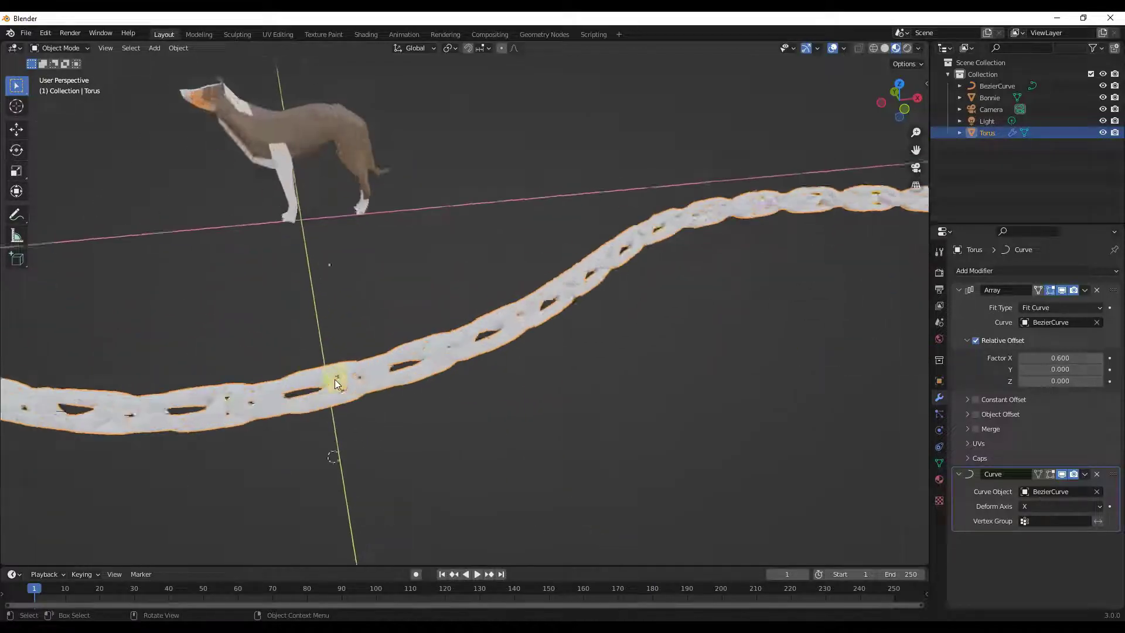
scroll(366, 368, down, 3)
scroll(375, 360, down, 3)
middle_drag(388, 354, 225, 136)
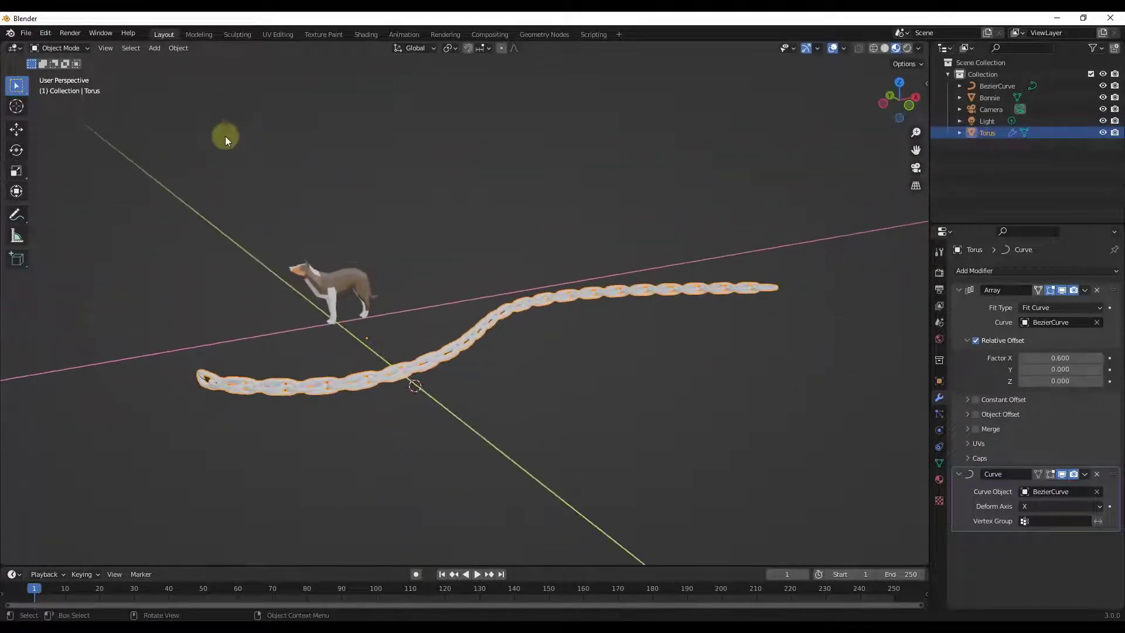
Step: Apply Rotation & Scale to the torus chain object
click(174, 48)
mouse_move(206, 107)
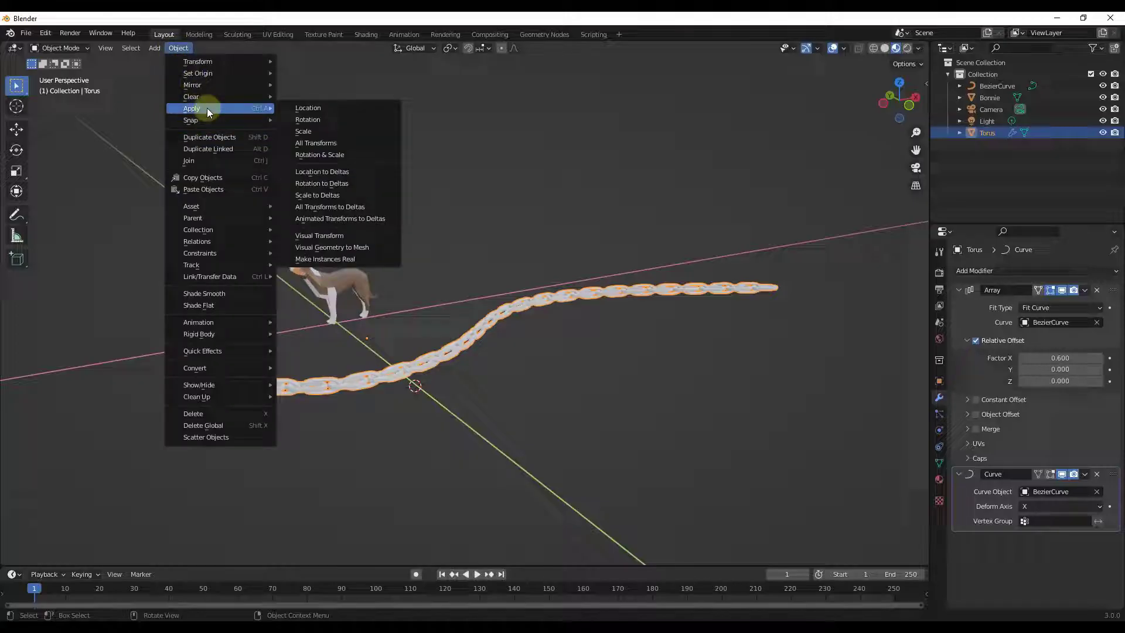
click(316, 155)
Step: Examine the chain along its length and up close at its end link for the spacing between links
scroll(744, 295, up, 8)
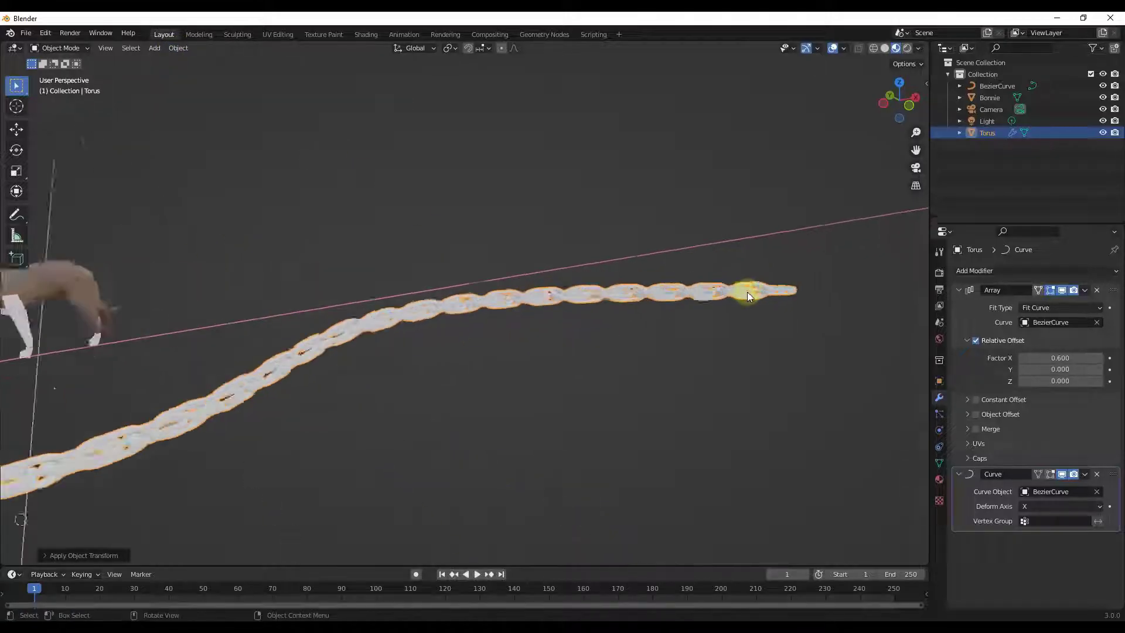
scroll(696, 291, down, 5)
scroll(289, 395, up, 2)
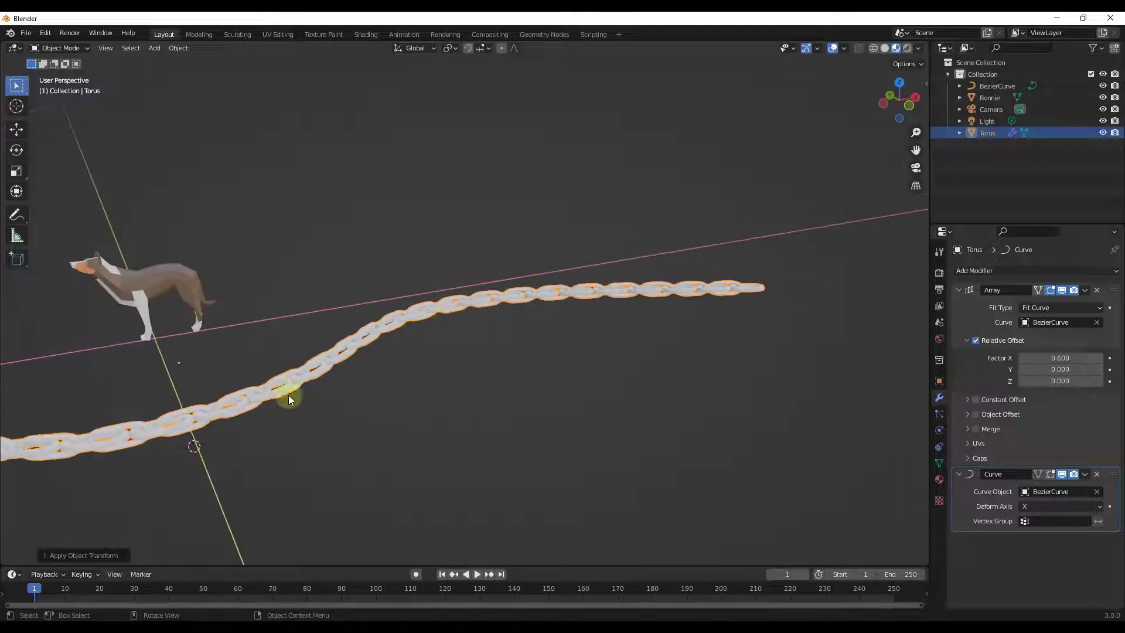
scroll(257, 409, down, 1)
scroll(84, 445, up, 1)
scroll(91, 412, up, 5)
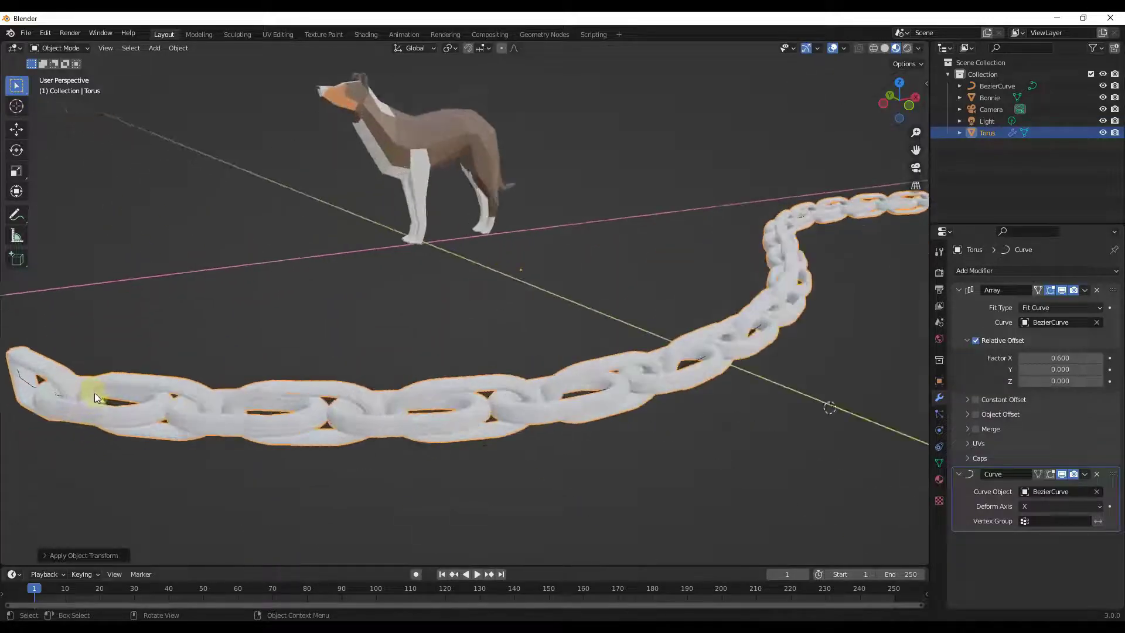
scroll(198, 386, up, 2)
scroll(210, 381, up, 3)
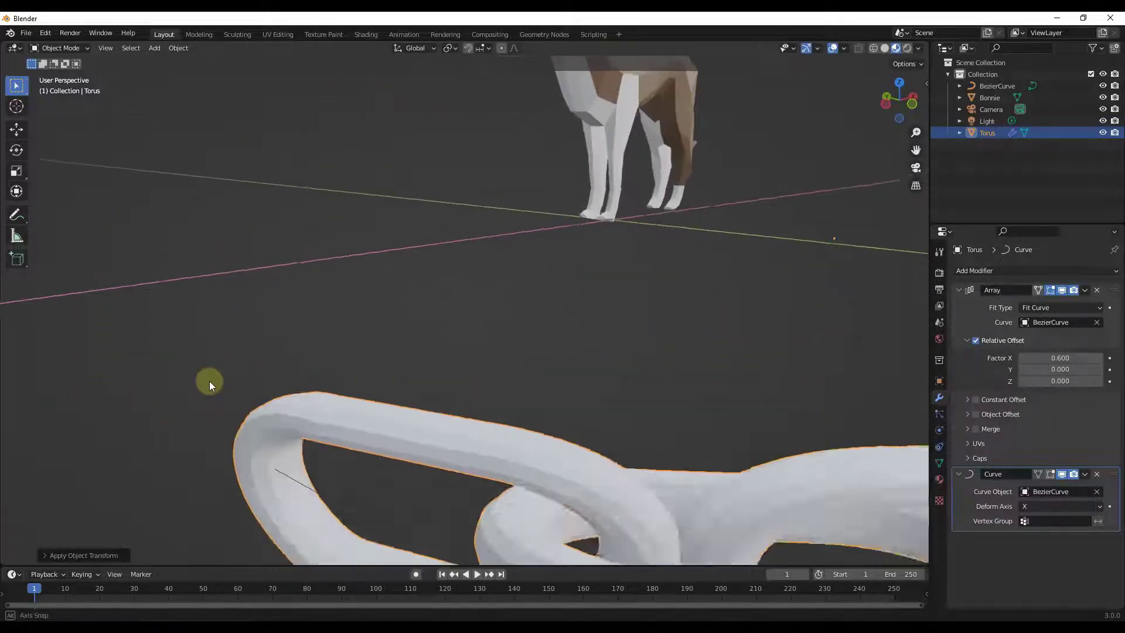
scroll(209, 381, down, 2)
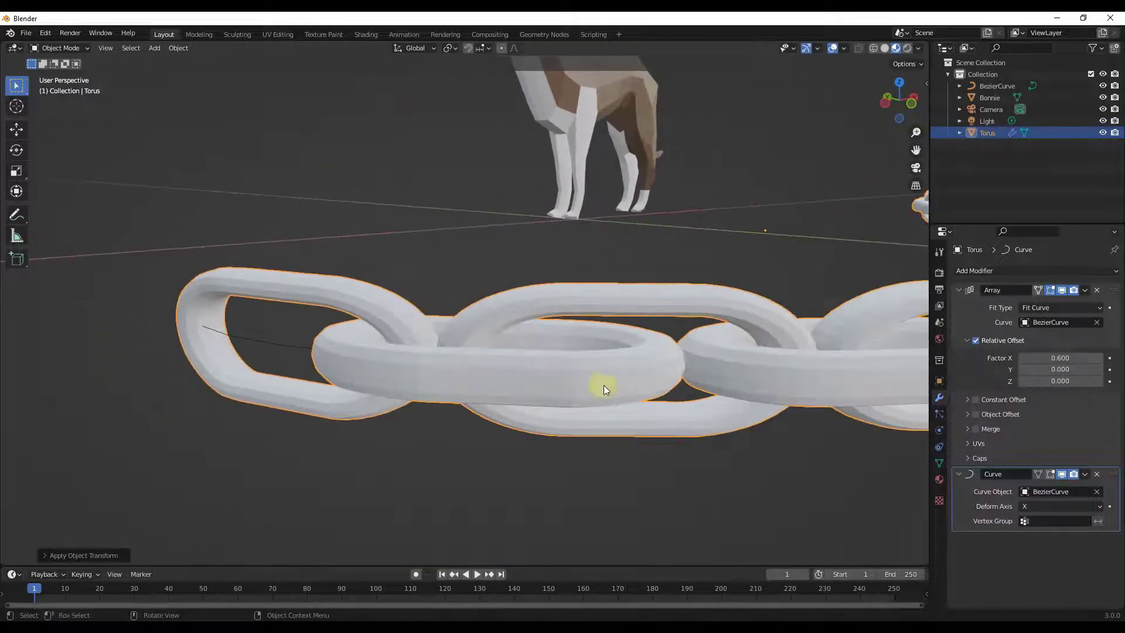
Step: Set the Array's relative offset factor X to 0.800 to space the link pairs farther apart
click(1100, 358)
click(1100, 358)
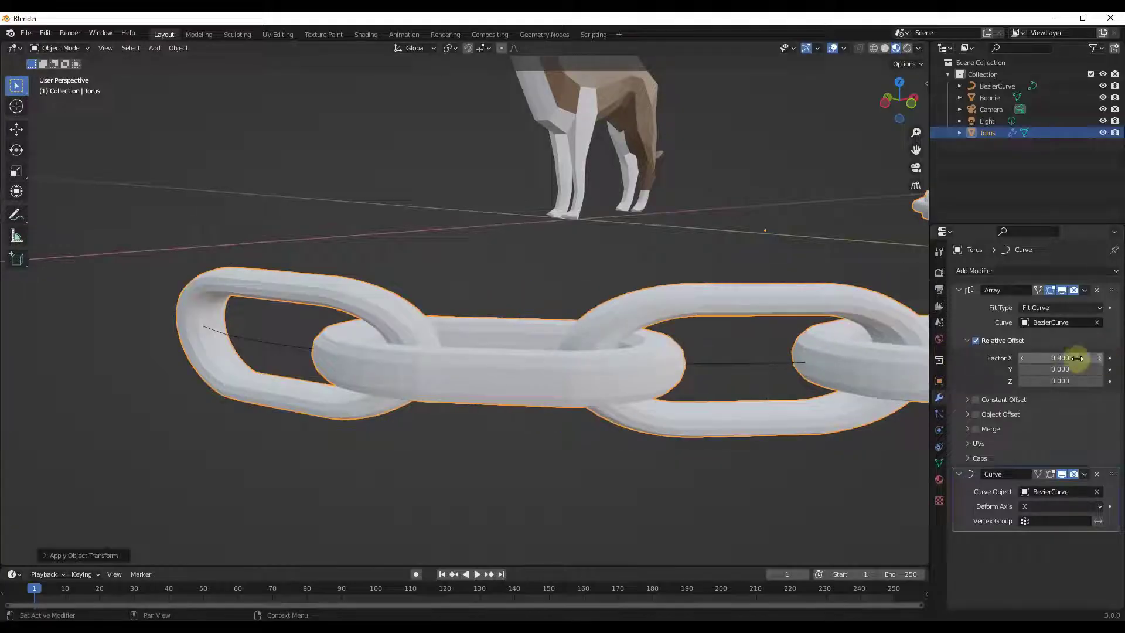
middle_drag(367, 353, 477, 437)
scroll(475, 469, up, 3)
scroll(475, 462, up, 3)
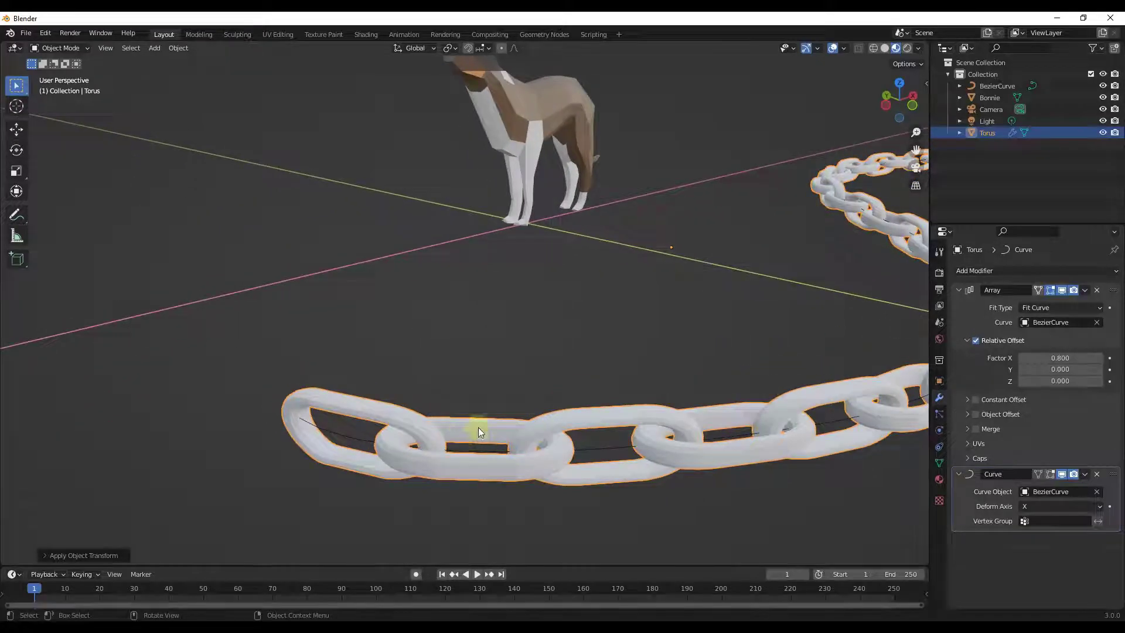
Step: Temporarily hide the Array and Curve modifiers in the viewport to inspect the two base links, and show both modifiers again
click(1062, 474)
click(1062, 290)
middle_drag(761, 340, 579, 315)
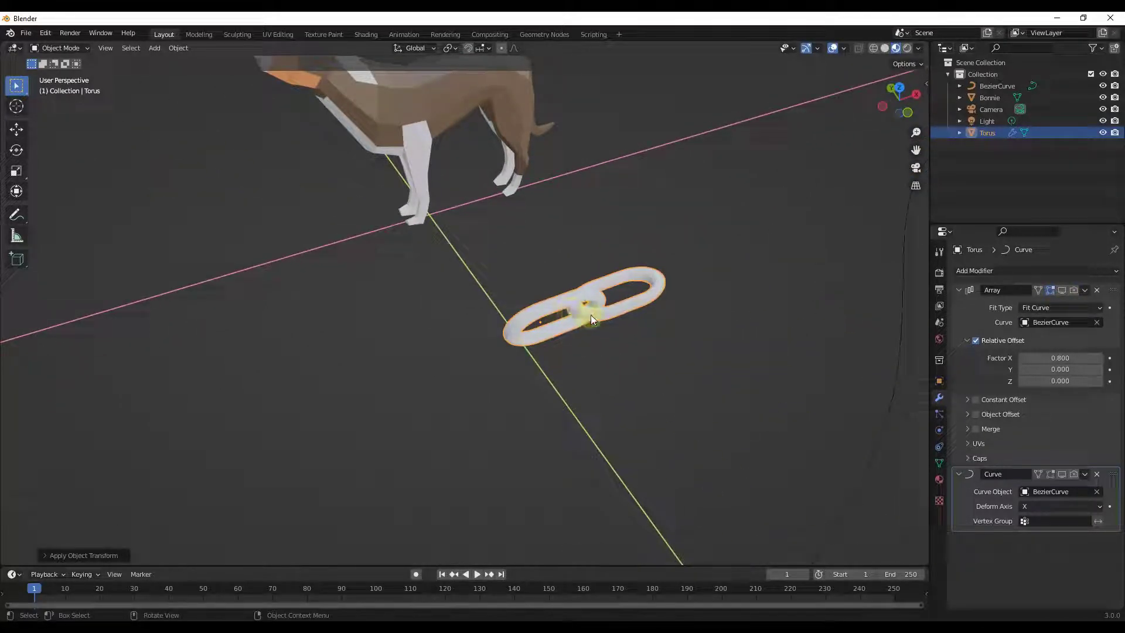
click(1062, 475)
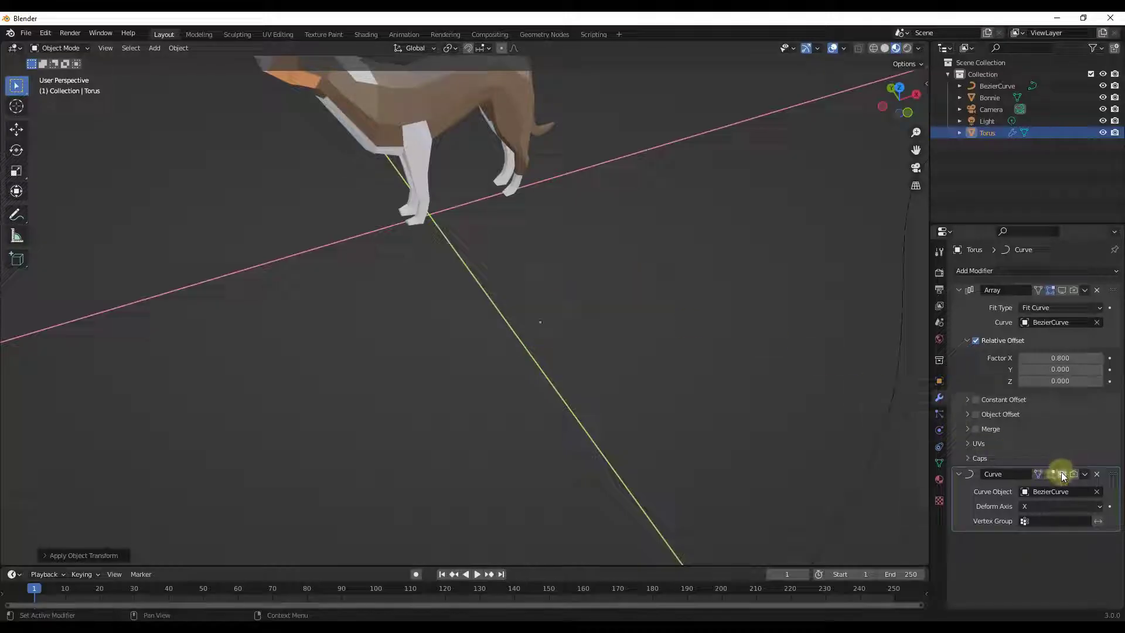
click(1061, 290)
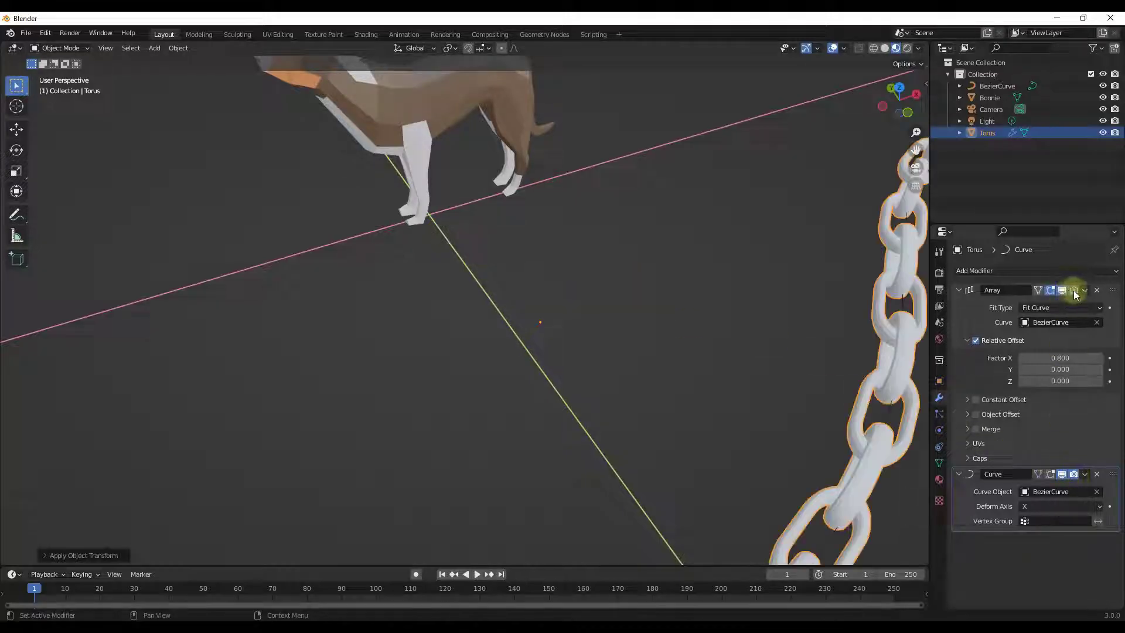
Step: Select the Bezier curve under the chain, enter Edit Mode and move its end control point slightly inward
middle_drag(825, 252, 646, 259)
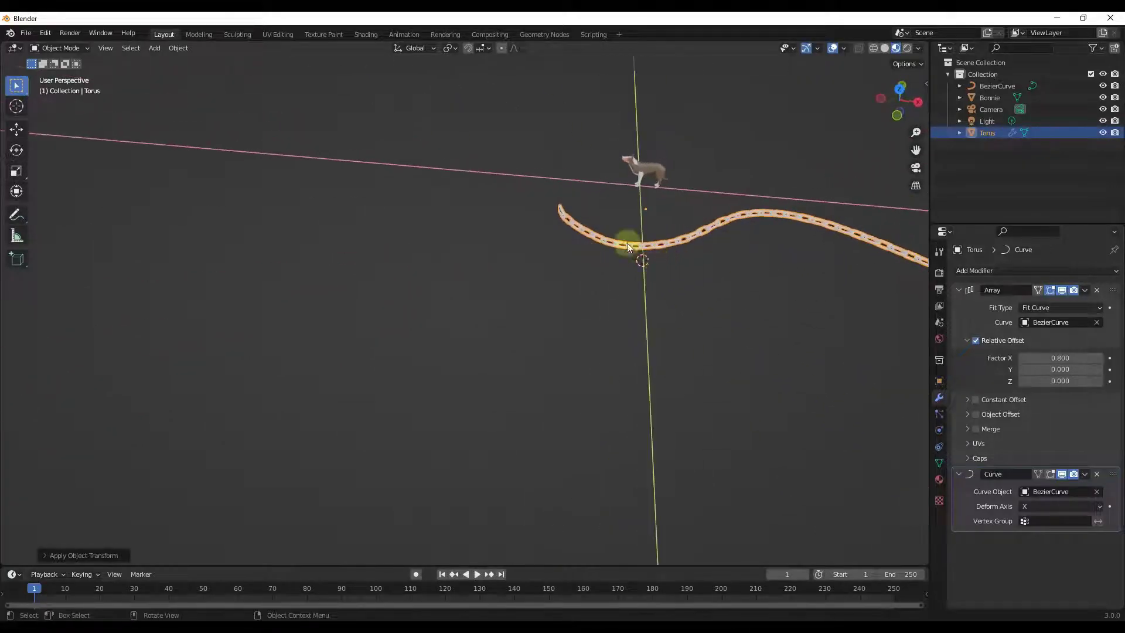
scroll(598, 241, up, 4)
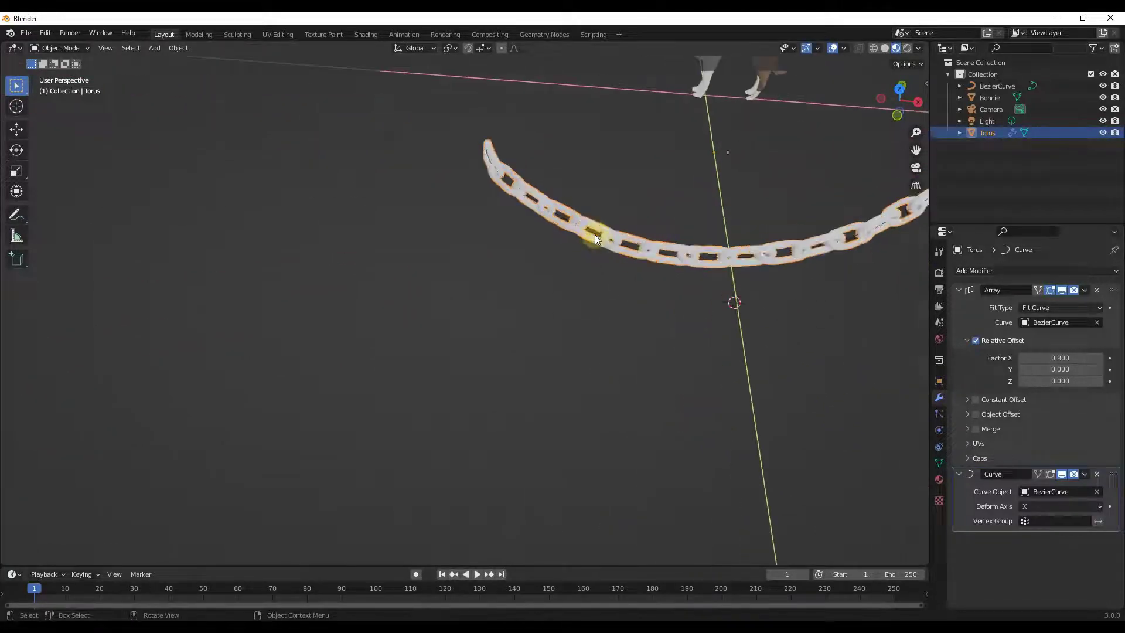
click(595, 235)
middle_drag(596, 234, 688, 268)
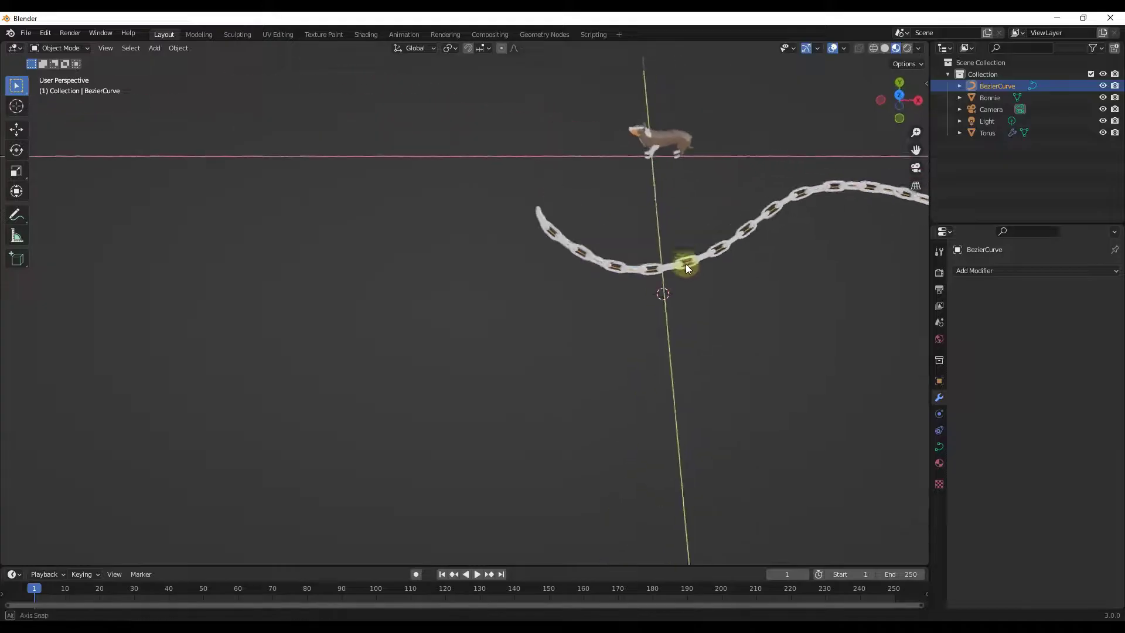
key(Tab)
scroll(668, 282, up, 3)
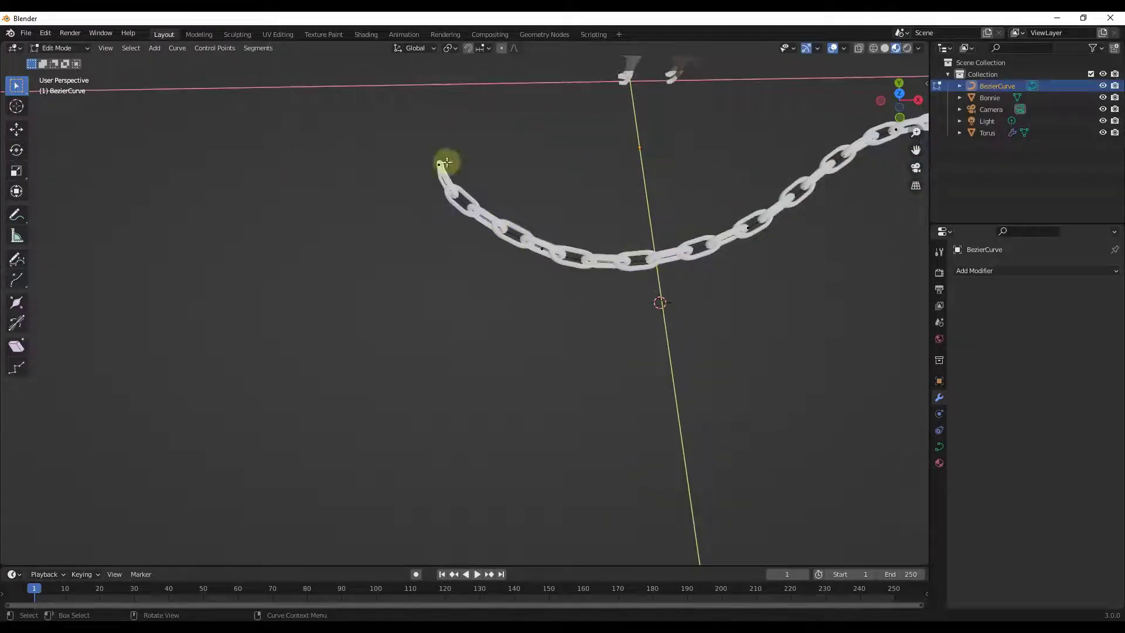
drag(409, 138, 469, 220)
middle_drag(492, 194, 484, 184)
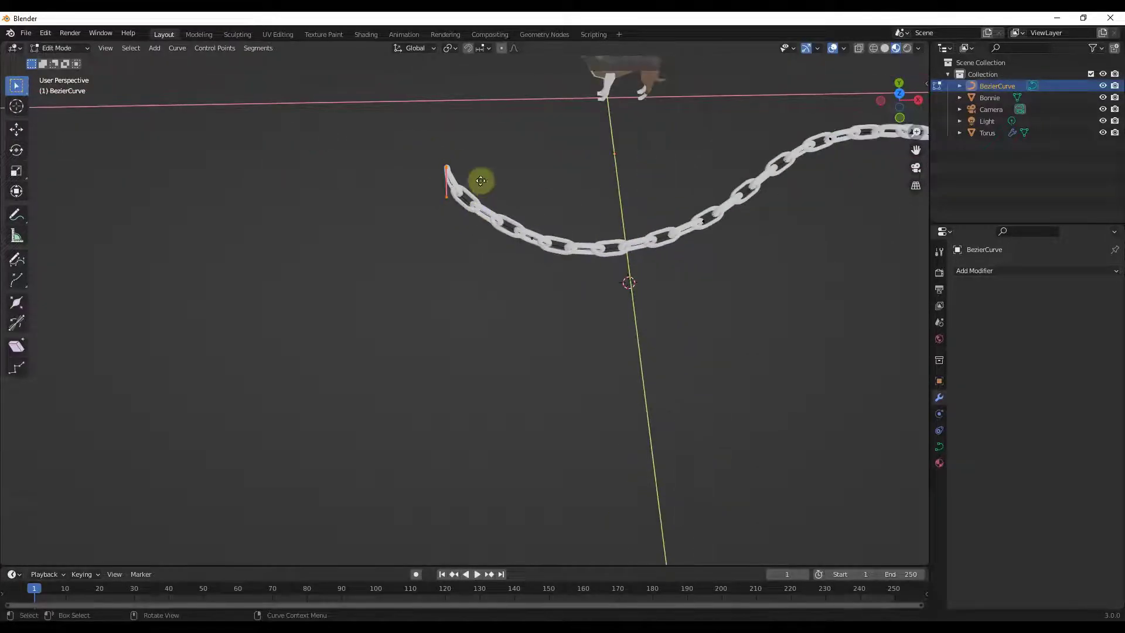
key(g)
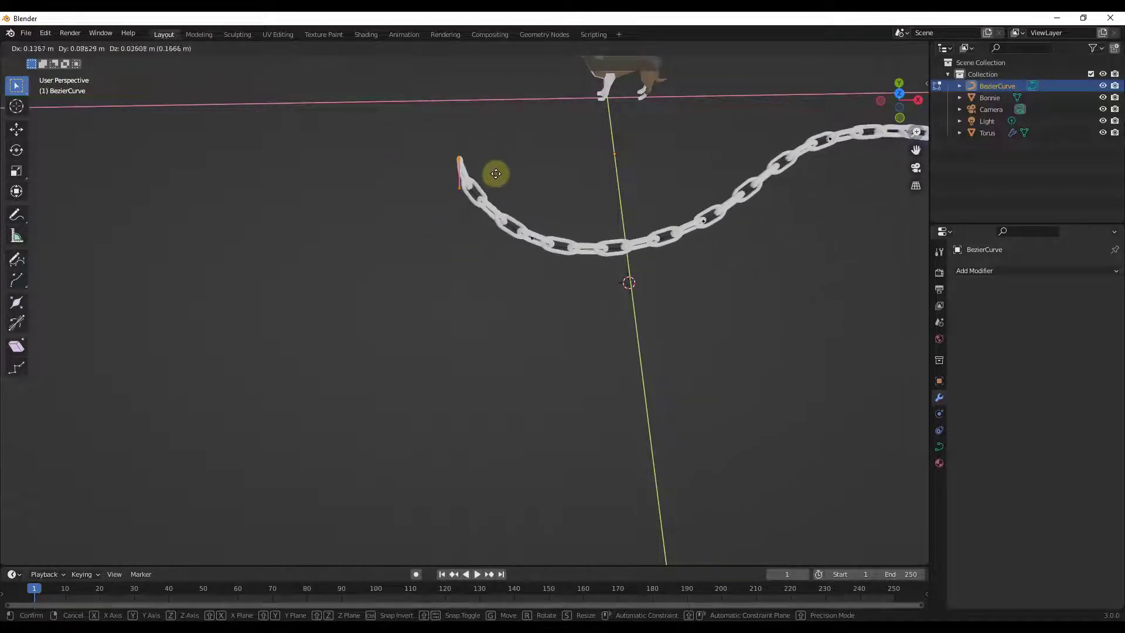
click(460, 156)
Step: Pull the outer handle of the curve's end control point away from the chain to adjust the end's direction
scroll(452, 158, up, 5)
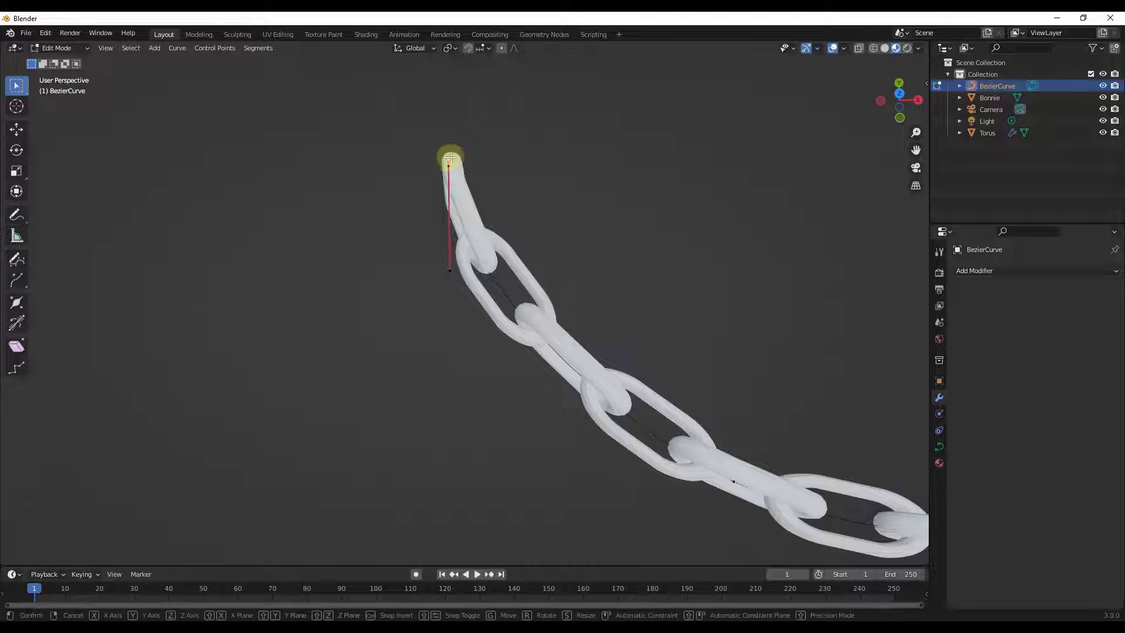
click(452, 156)
middle_drag(452, 156, 459, 242)
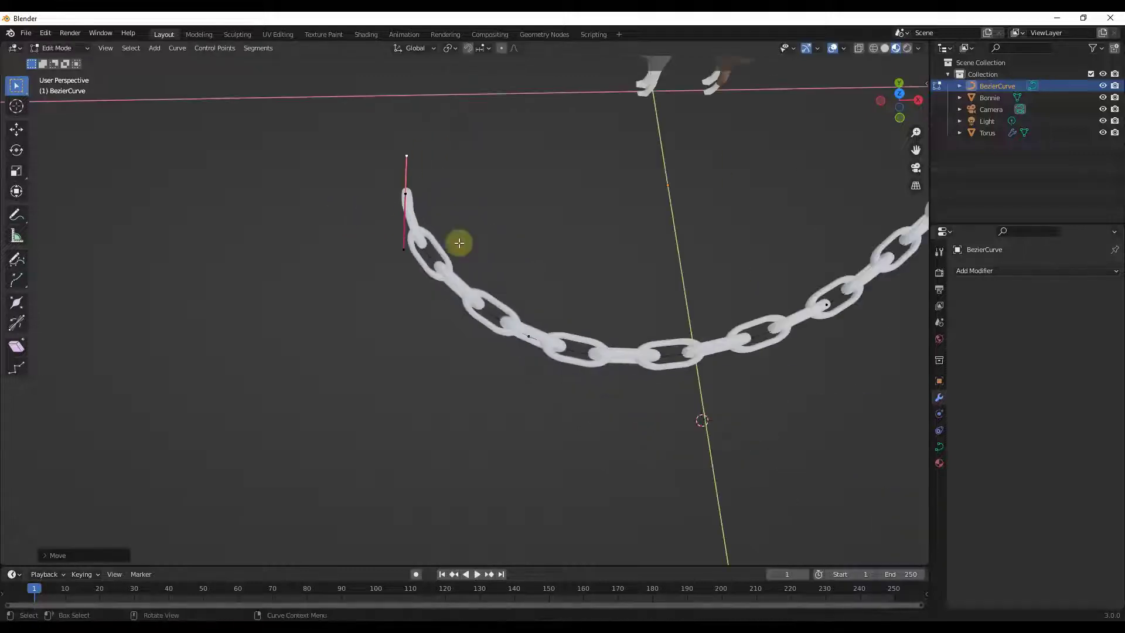
Step: Lower the control point next to the curve's end along the global Z axis, return to Object Mode and deselect the curve
scroll(459, 243, down, 3)
middle_drag(502, 302, 518, 213)
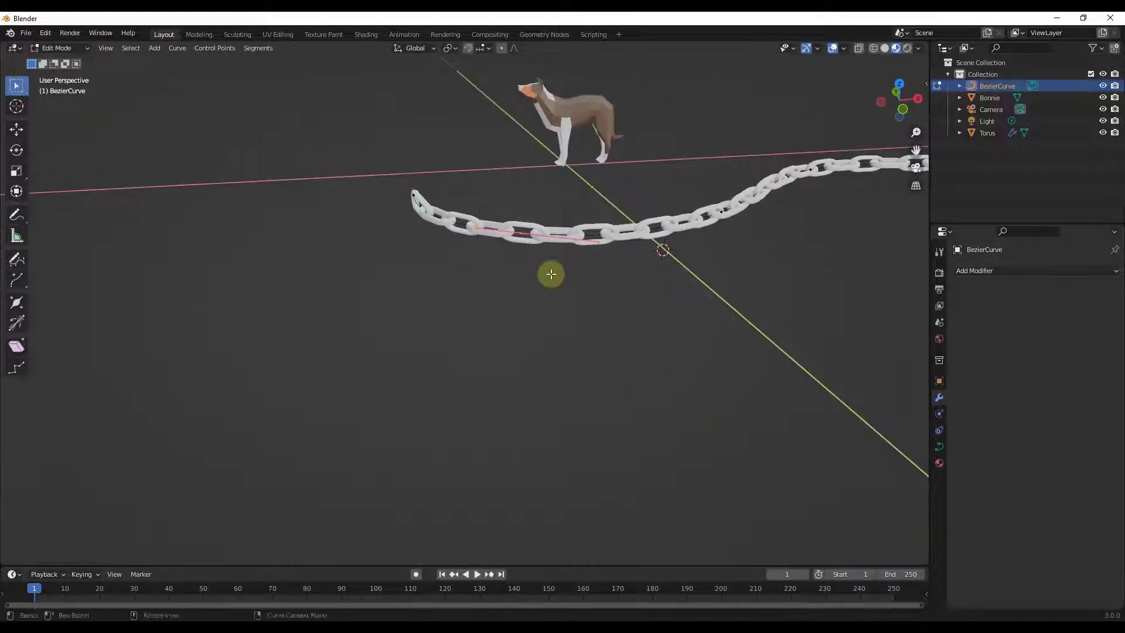
key(g)
key(z)
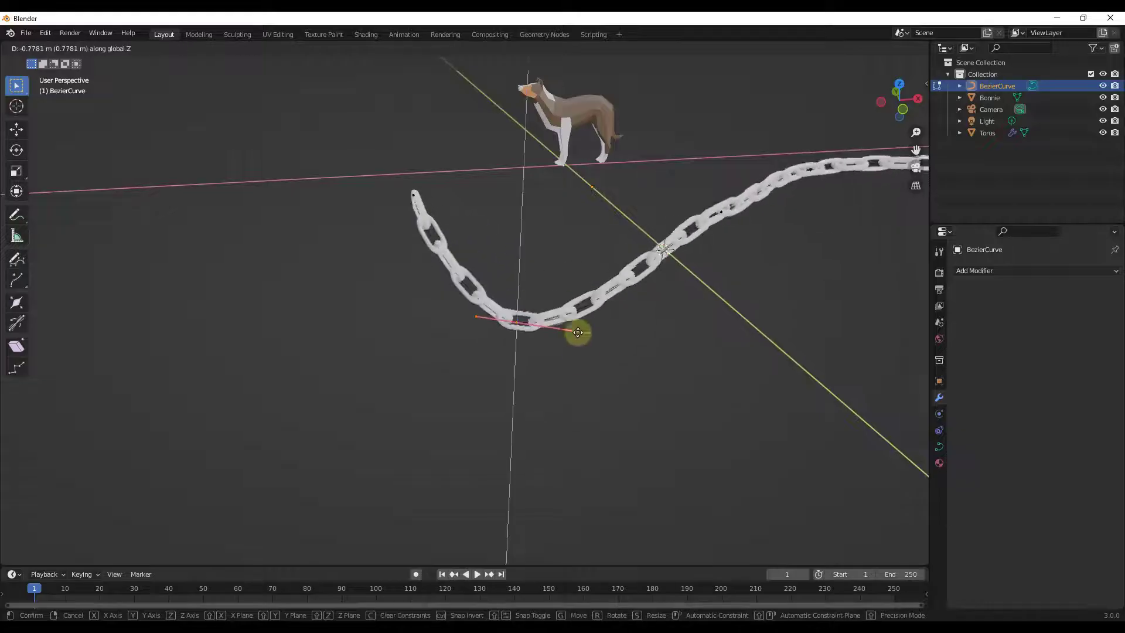
click(585, 285)
scroll(518, 274, down, 4)
middle_drag(568, 259, 648, 300)
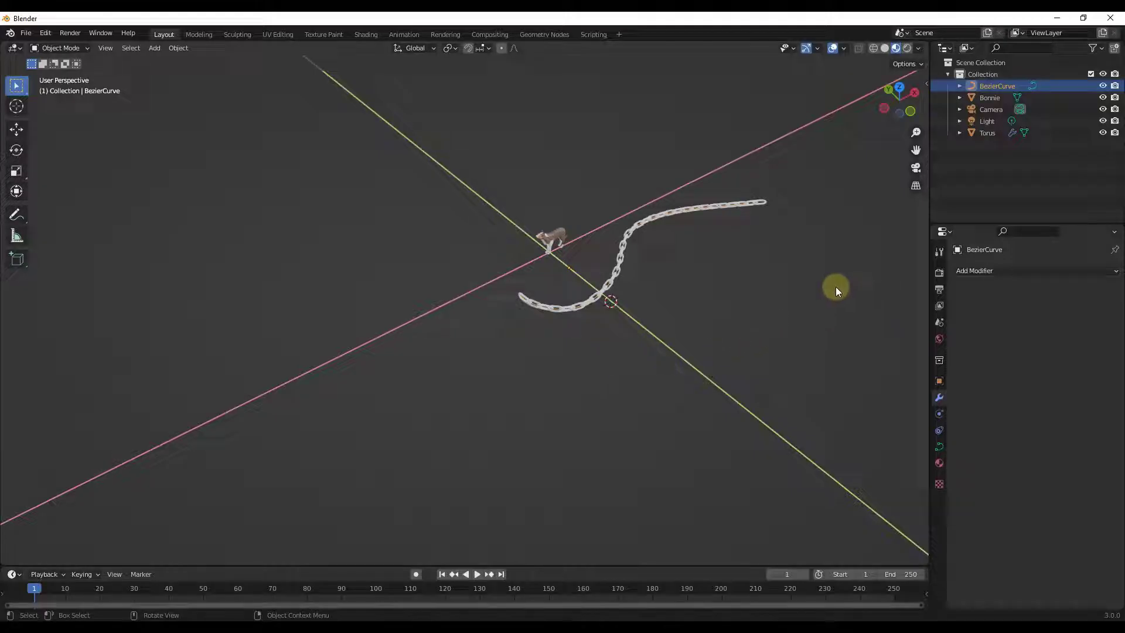
middle_drag(578, 326, 515, 271)
scroll(551, 322, up, 5)
click(539, 301)
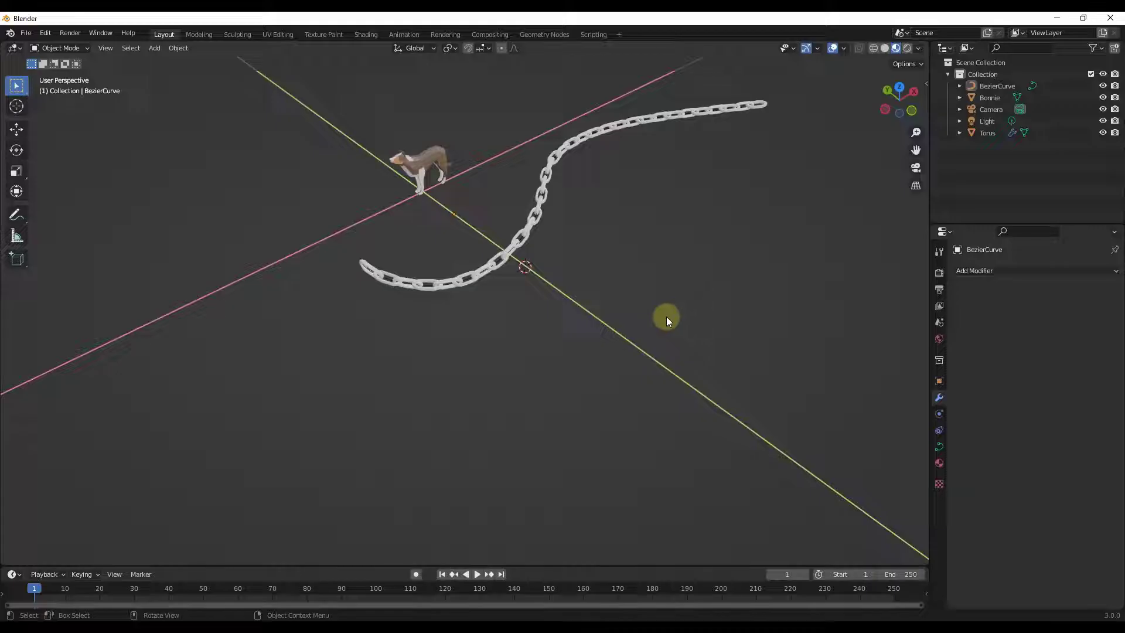
Step: In top view, add a second Bezier curve and move it into the empty area below the chain
click(901, 89)
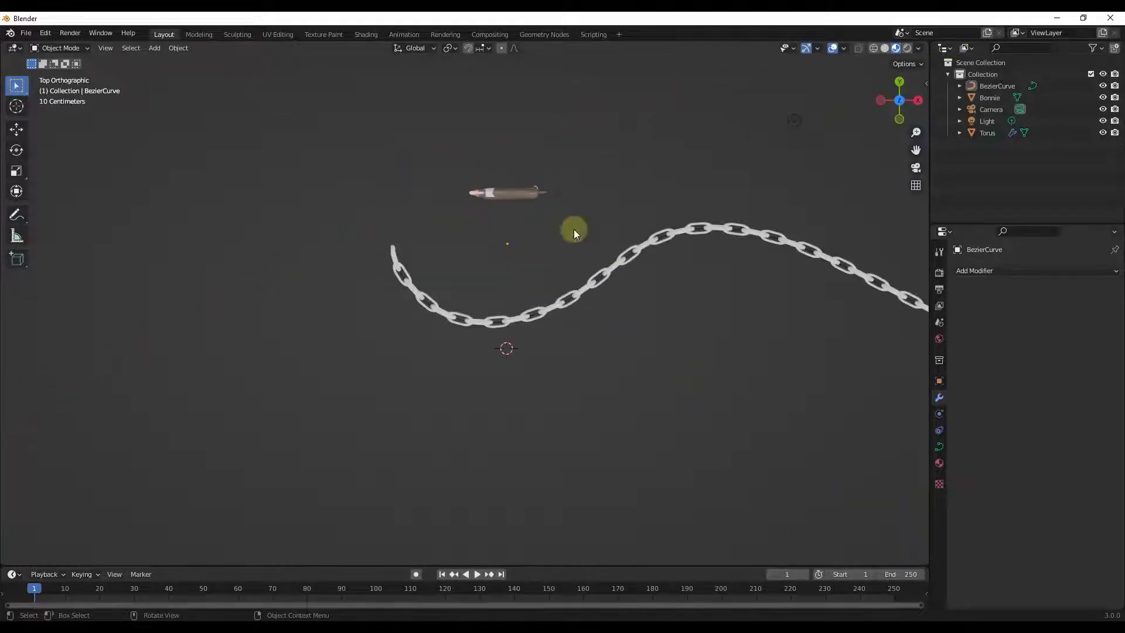
scroll(578, 240, down, 4)
scroll(545, 231, up, 2)
key(shift+a)
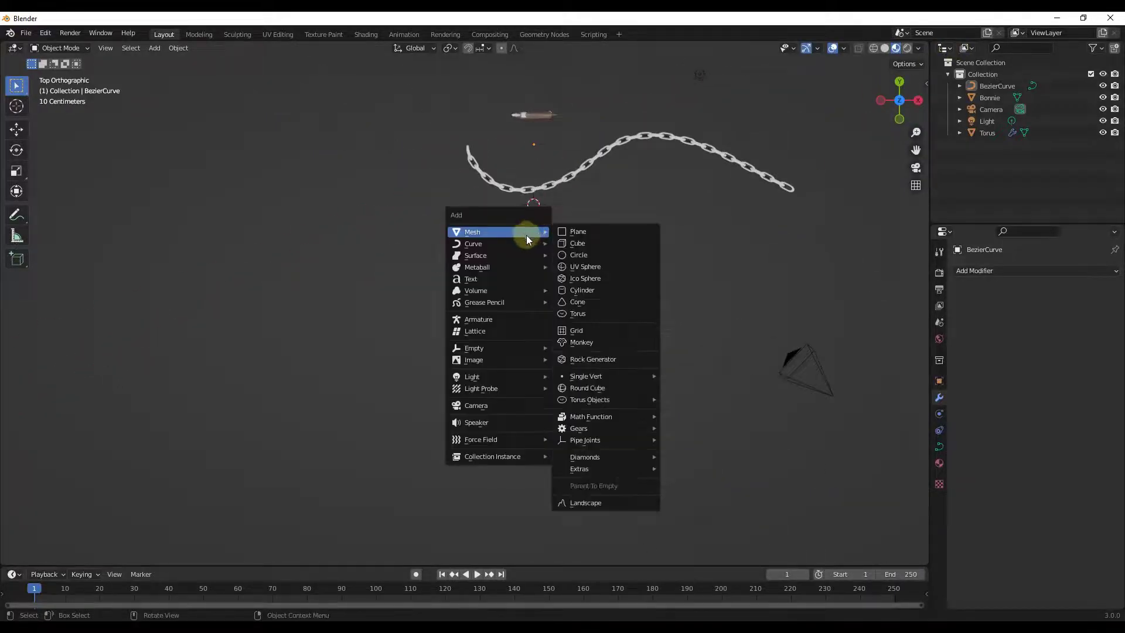
mouse_move(518, 244)
click(586, 245)
key(g)
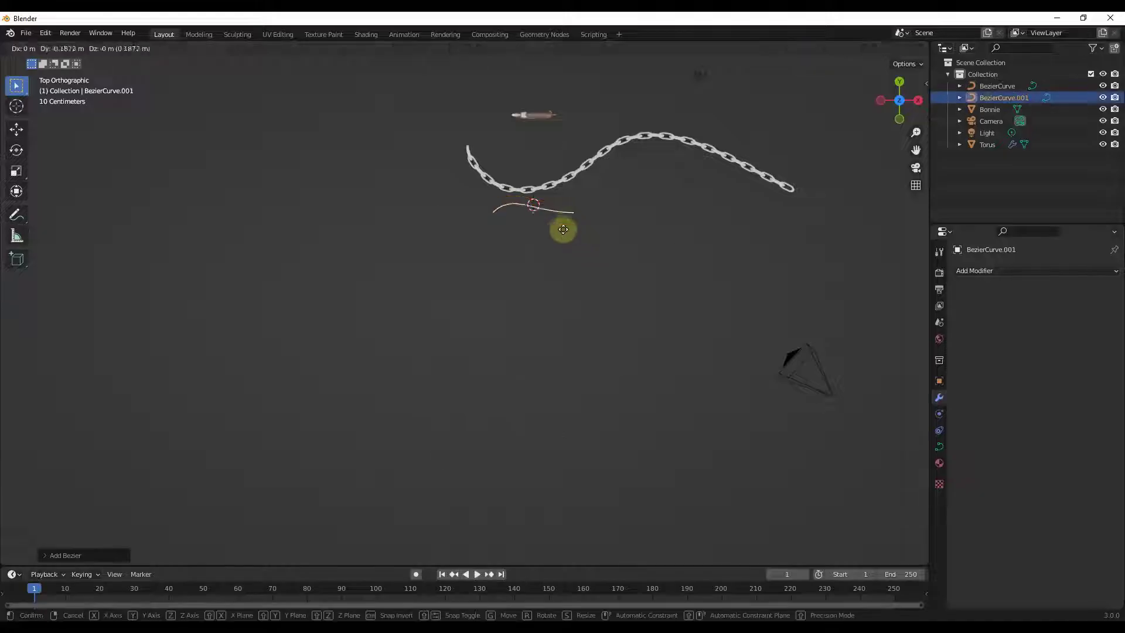
click(559, 261)
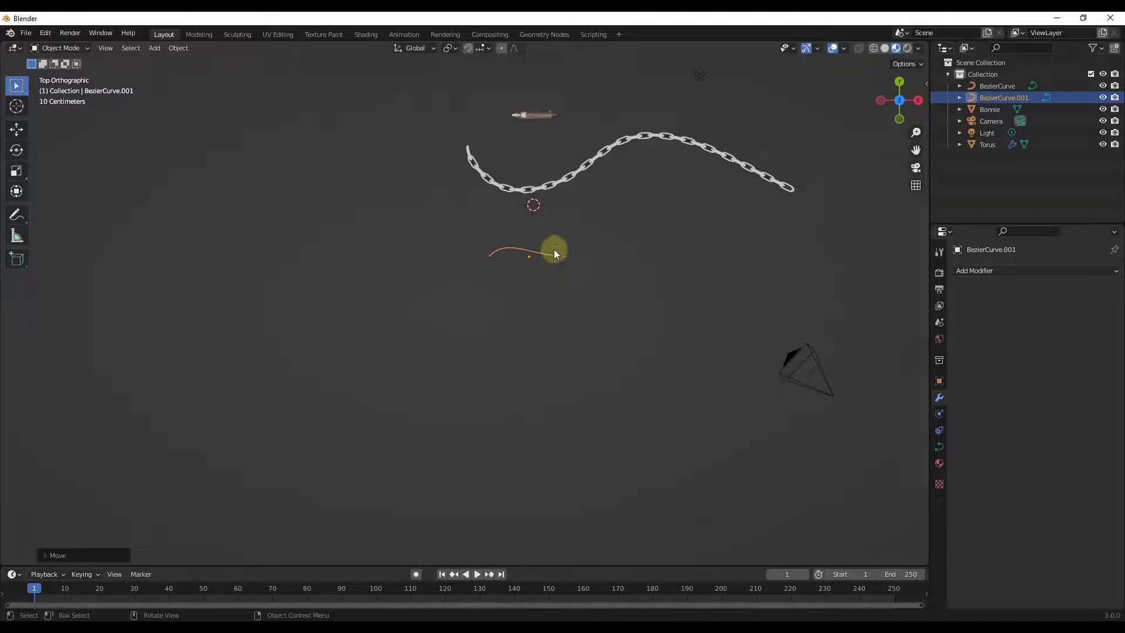
Step: Delete all vertices of the new Bezier curve and draw a large freehand inward spiral with the Draw tool
key(Tab)
key(x)
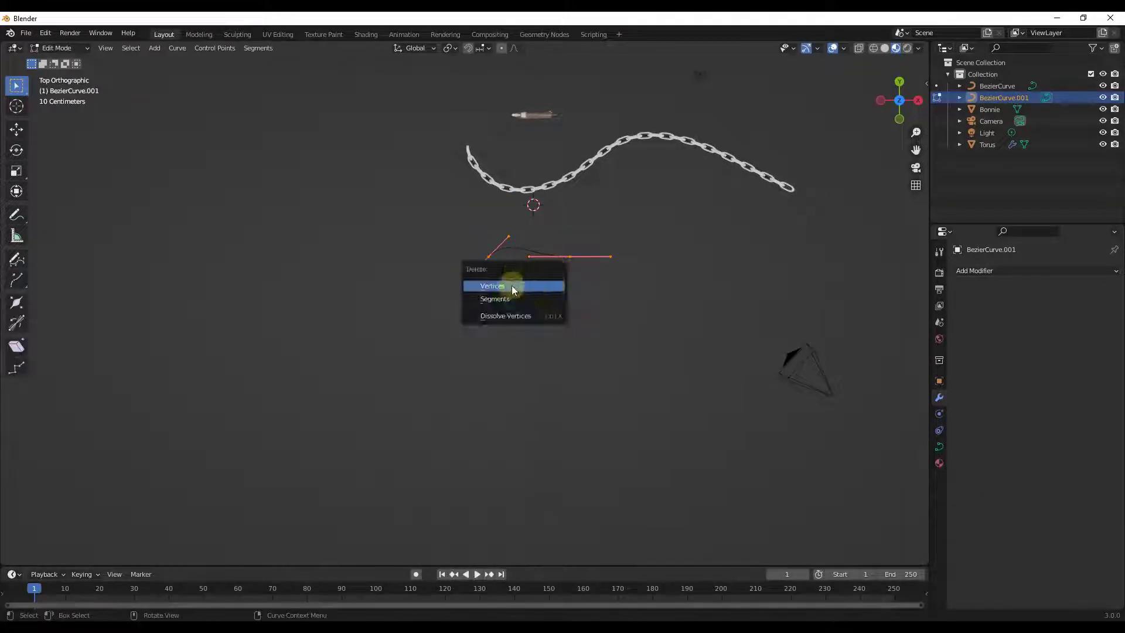
click(509, 288)
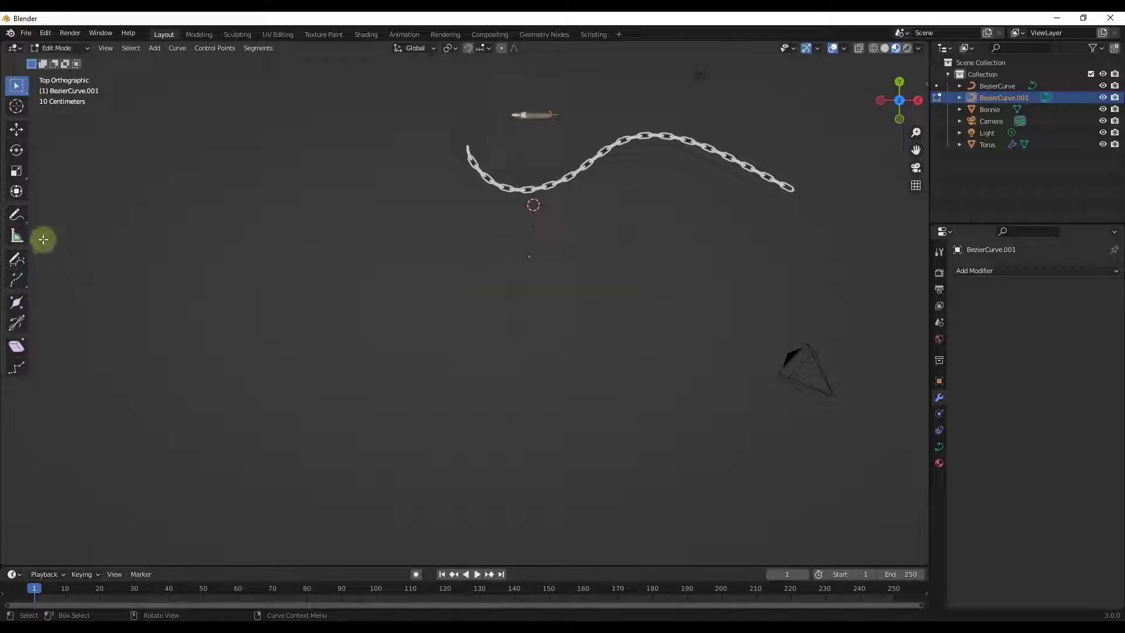
click(16, 260)
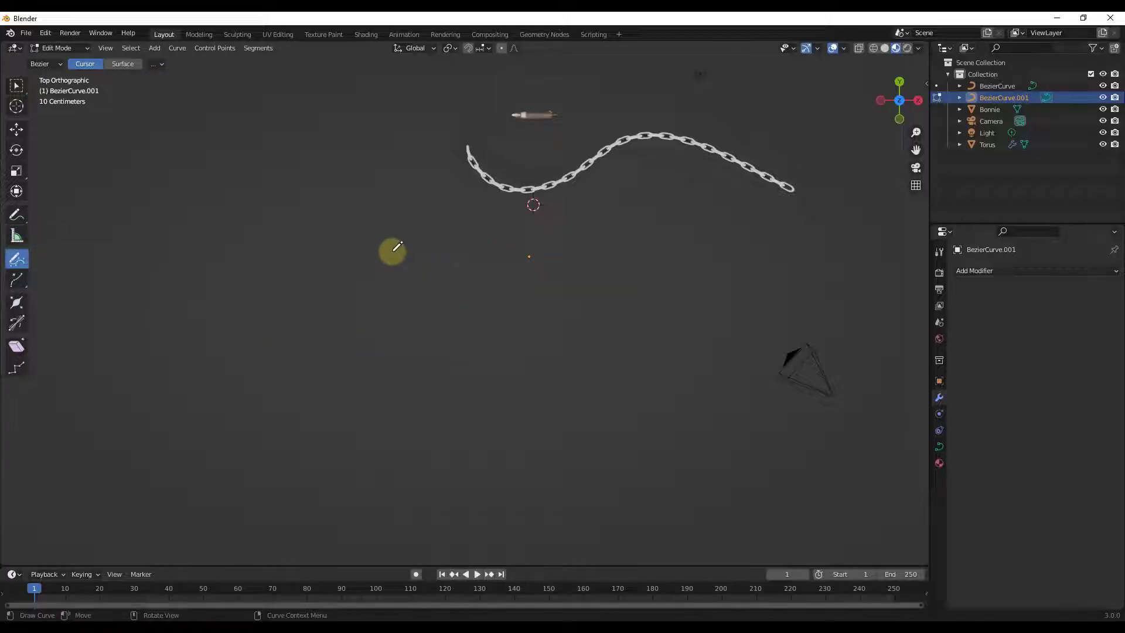
mouse_move(391, 252)
mouse_down()
mouse_move(363, 334)
mouse_move(367, 384)
mouse_move(425, 479)
mouse_move(584, 524)
mouse_move(712, 508)
mouse_move(774, 458)
mouse_move(803, 389)
mouse_move(800, 318)
mouse_move(747, 276)
mouse_move(672, 245)
mouse_move(565, 231)
mouse_move(480, 272)
mouse_move(459, 361)
mouse_move(476, 414)
mouse_move(574, 439)
mouse_move(668, 411)
mouse_move(679, 349)
mouse_move(639, 314)
mouse_move(566, 328)
mouse_up()
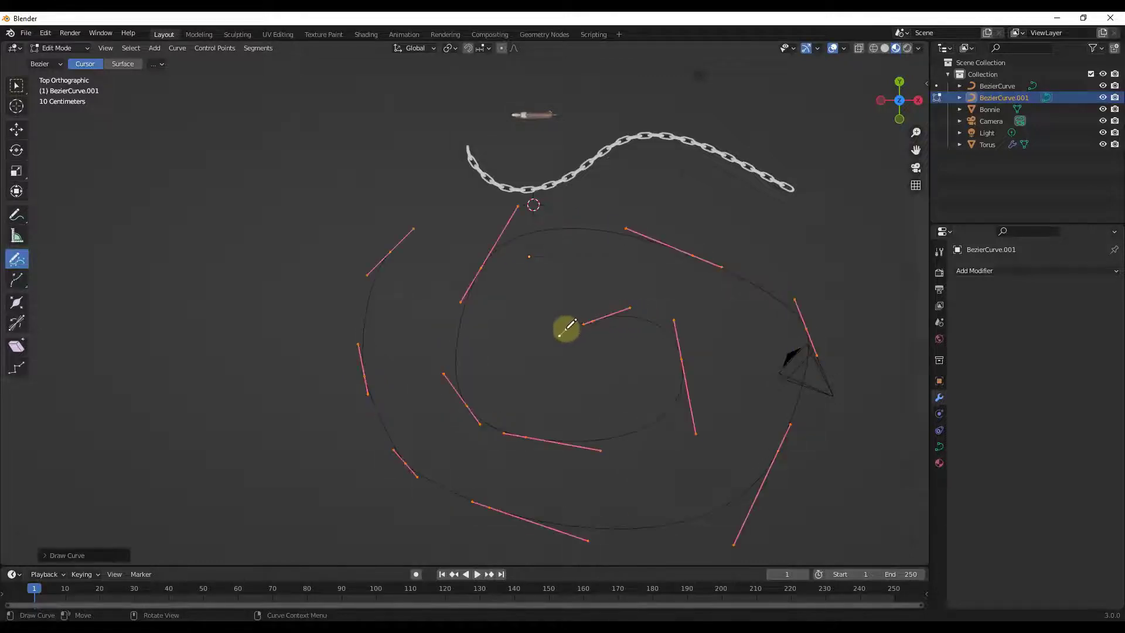
Step: Move the spiral's inner end control point, rotate its handles about -25°, and return to Object Mode
middle_drag(581, 372, 540, 339)
key(r)
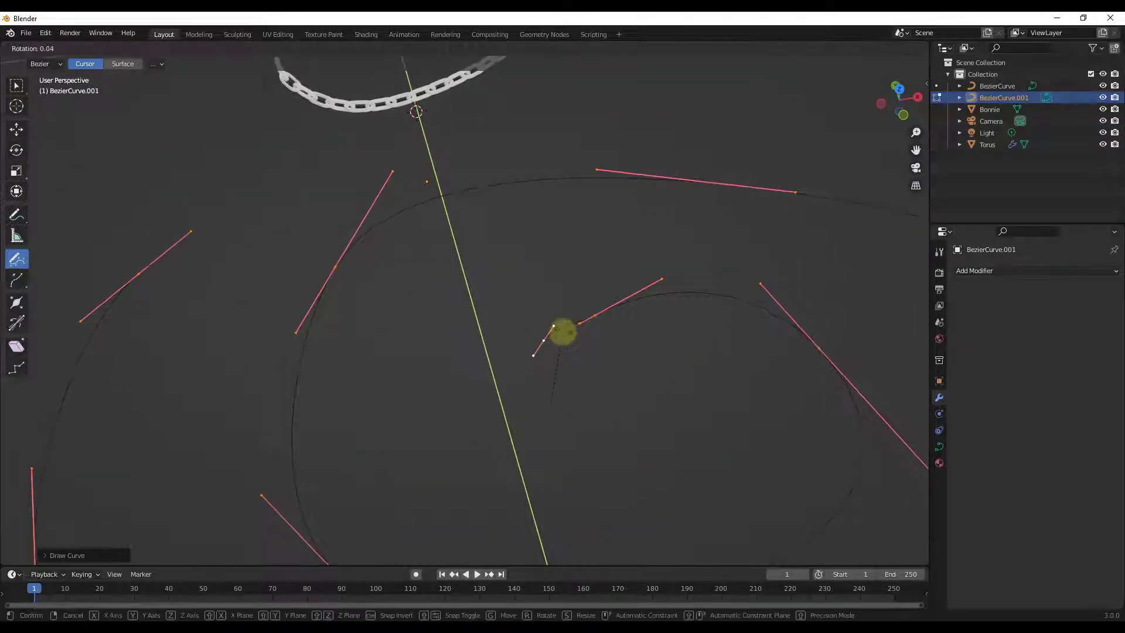
click(561, 334)
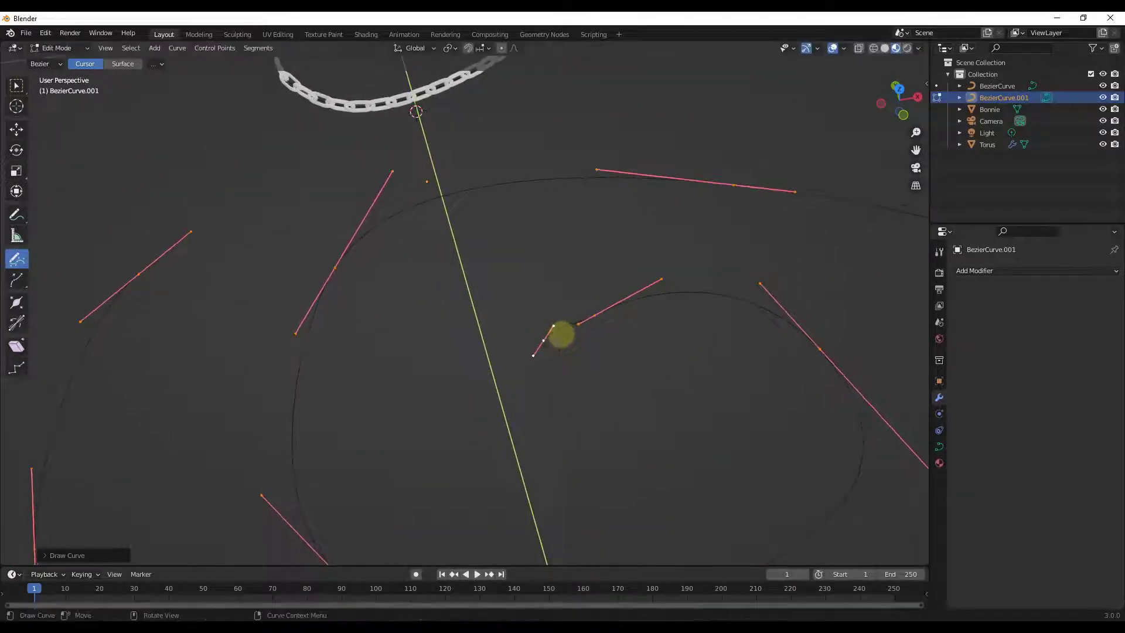
click(17, 86)
key(r)
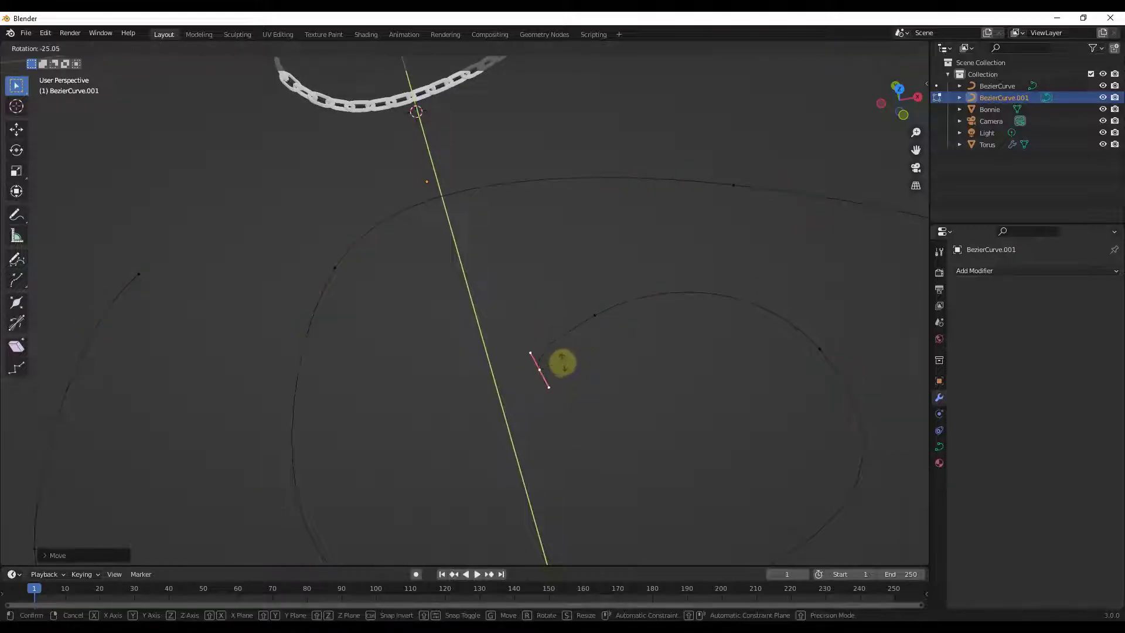
click(562, 363)
mouse_move(535, 381)
middle_down()
mouse_move(605, 322)
mouse_move(641, 357)
mouse_move(646, 344)
mouse_move(621, 377)
mouse_move(706, 384)
mouse_move(477, 339)
middle_up()
key(Tab)
scroll(477, 339, up, 4)
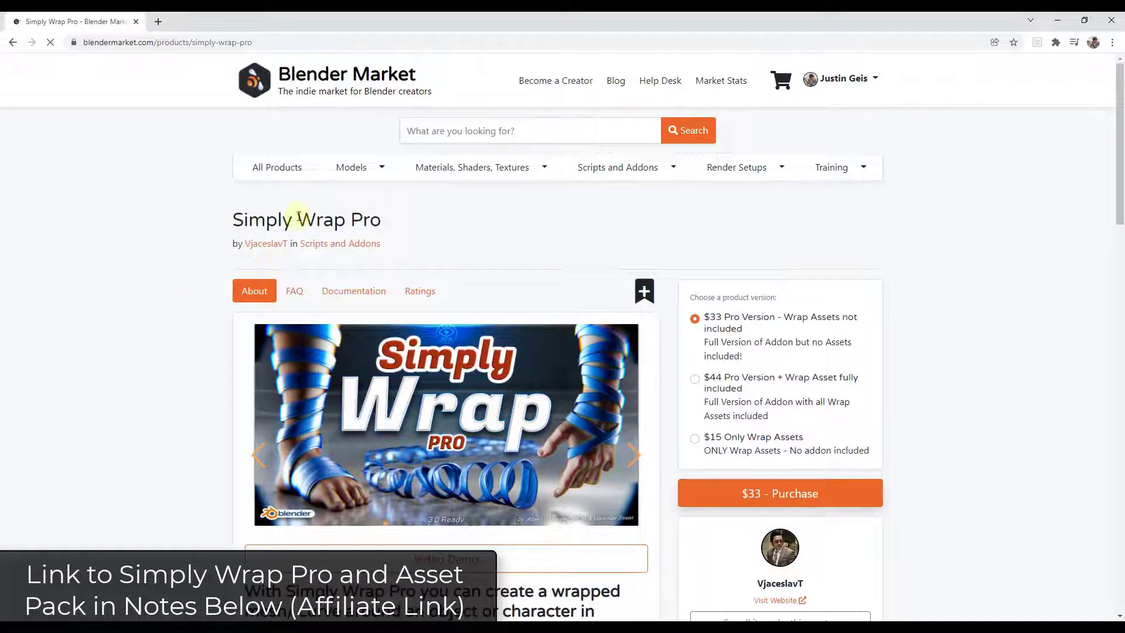
Step: Switch to the browser and look over the Simply Wrap Pro product page on Blender Market
scroll(227, 245, down, 3)
scroll(223, 245, up, 1)
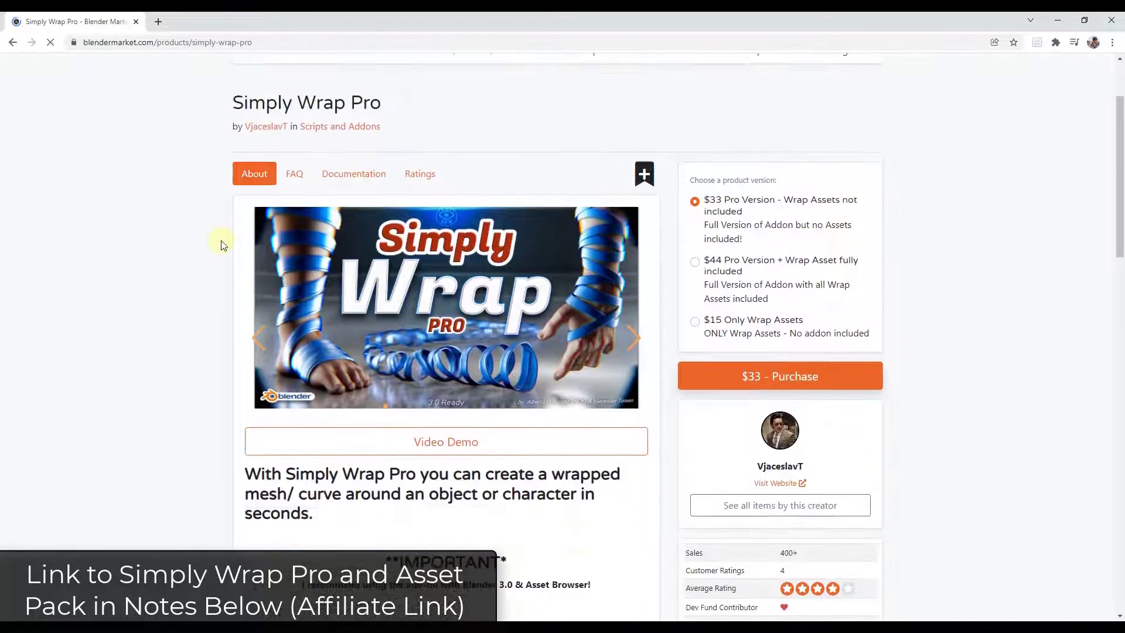
click(639, 340)
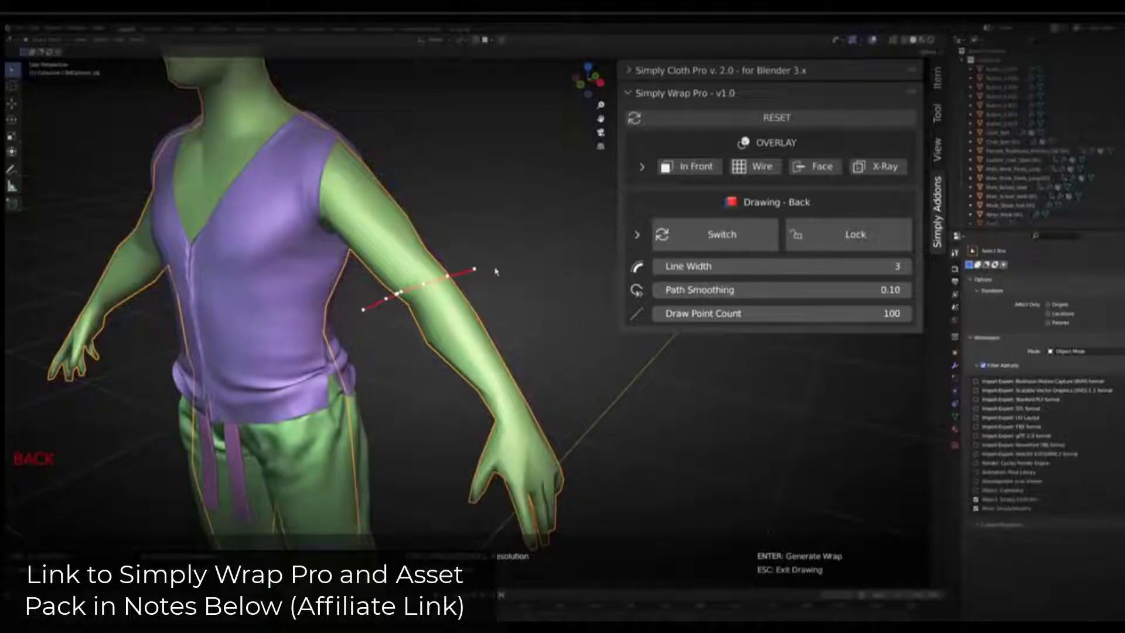
Step: With Simply Wrap Pro, draw a zigzag wrap path around the character's forearm, alternating front and back sides, and generate the wrap
click(538, 362)
click(416, 384)
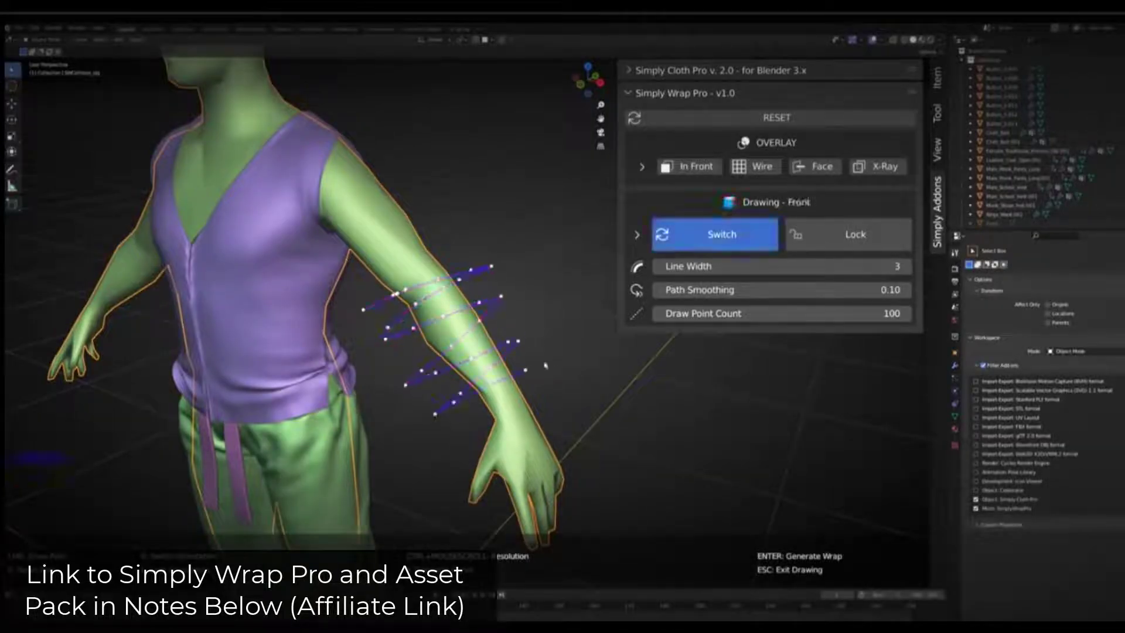
click(548, 389)
click(446, 405)
click(545, 393)
click(469, 417)
key(Tab)
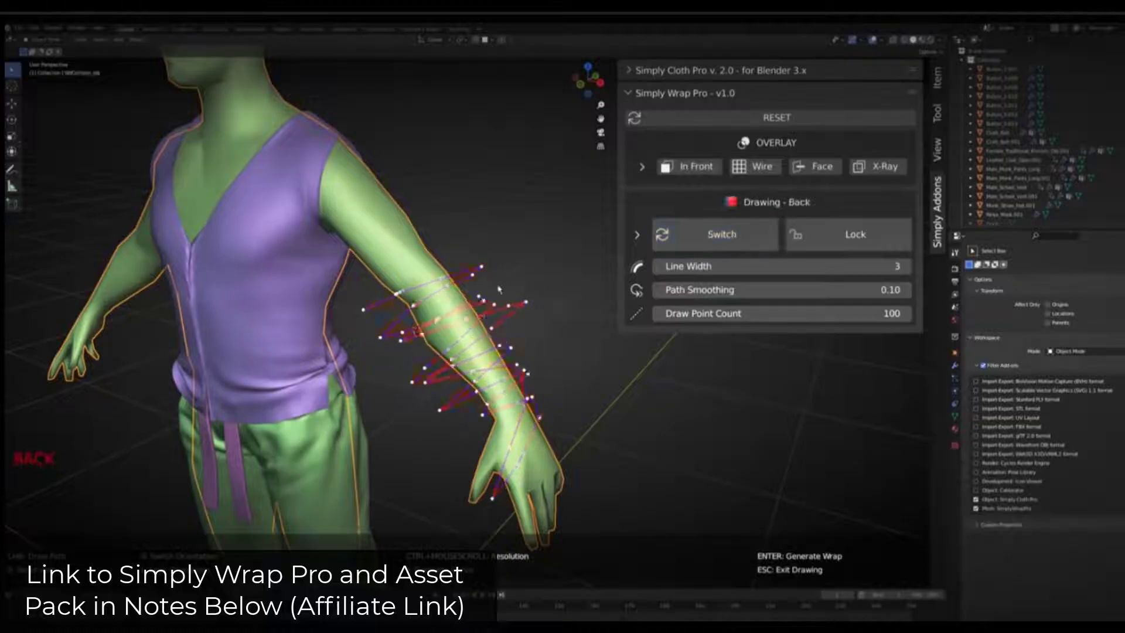
key(Tab)
click(443, 233)
key(Tab)
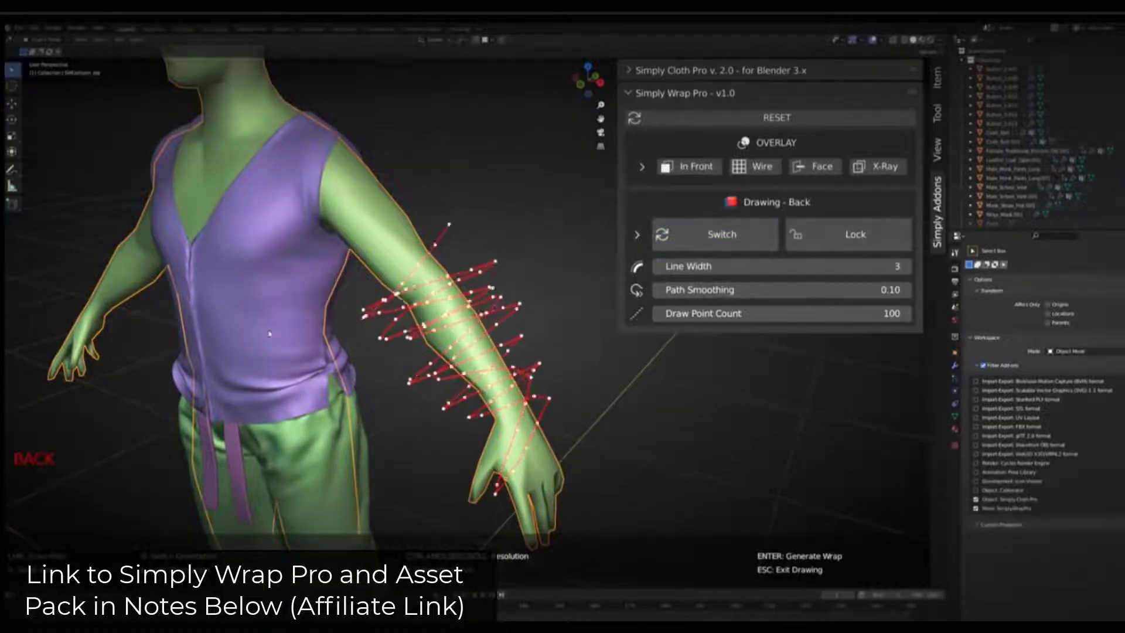
key(Return)
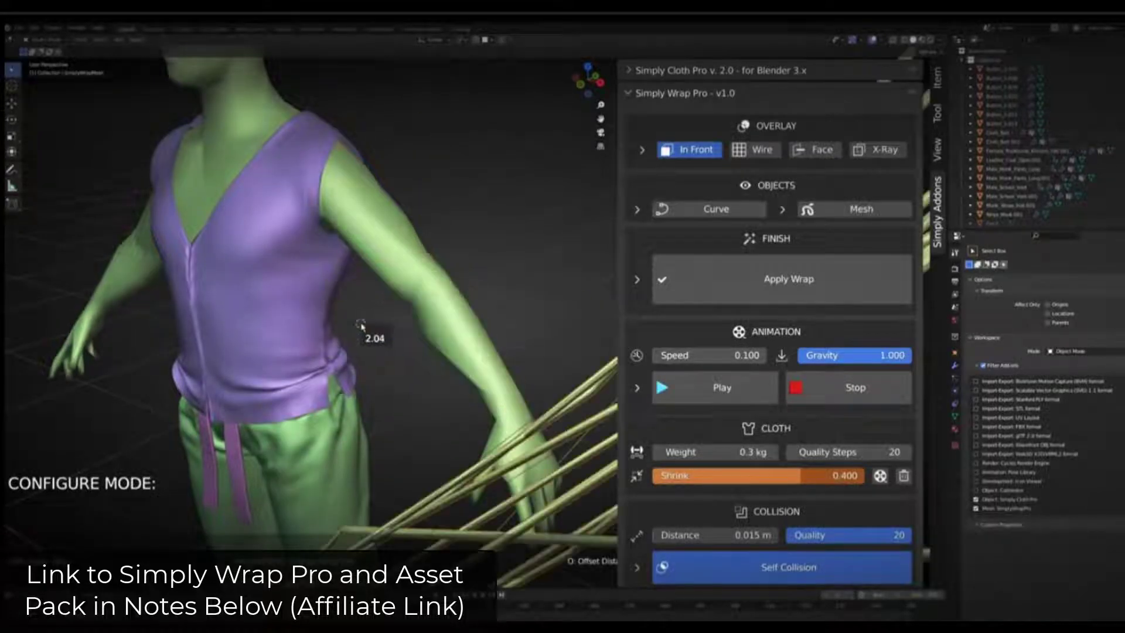
click(271, 352)
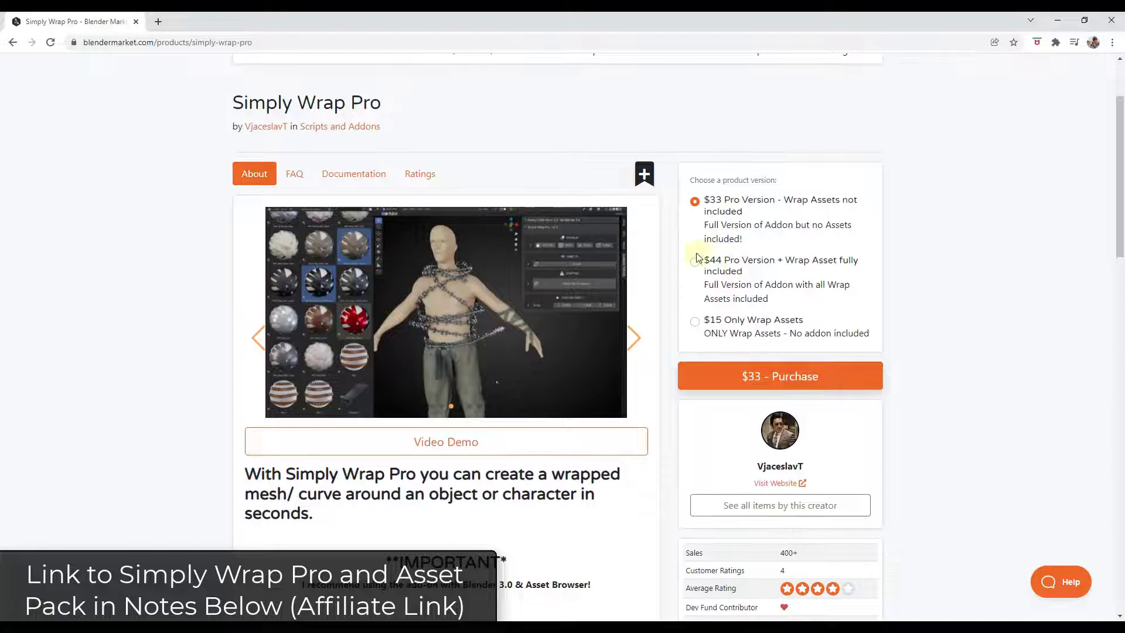
Step: Browse the preview images on the Simply Wrap Pro product page for examples of wrapped characters and wrap assets
scroll(697, 258, down, 2)
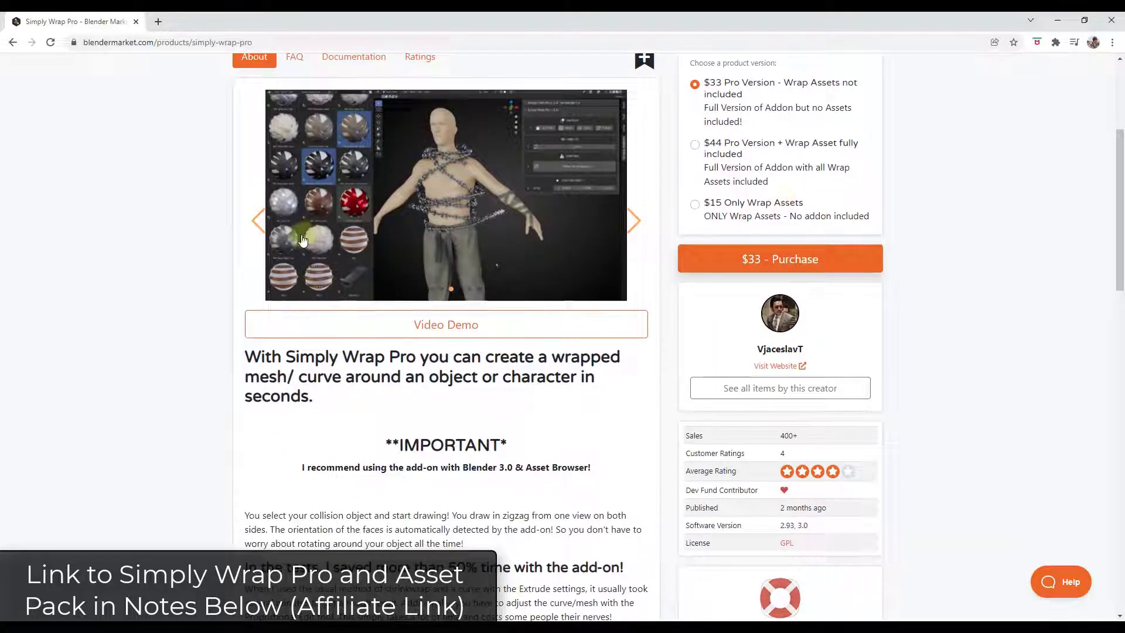
click(254, 220)
click(253, 219)
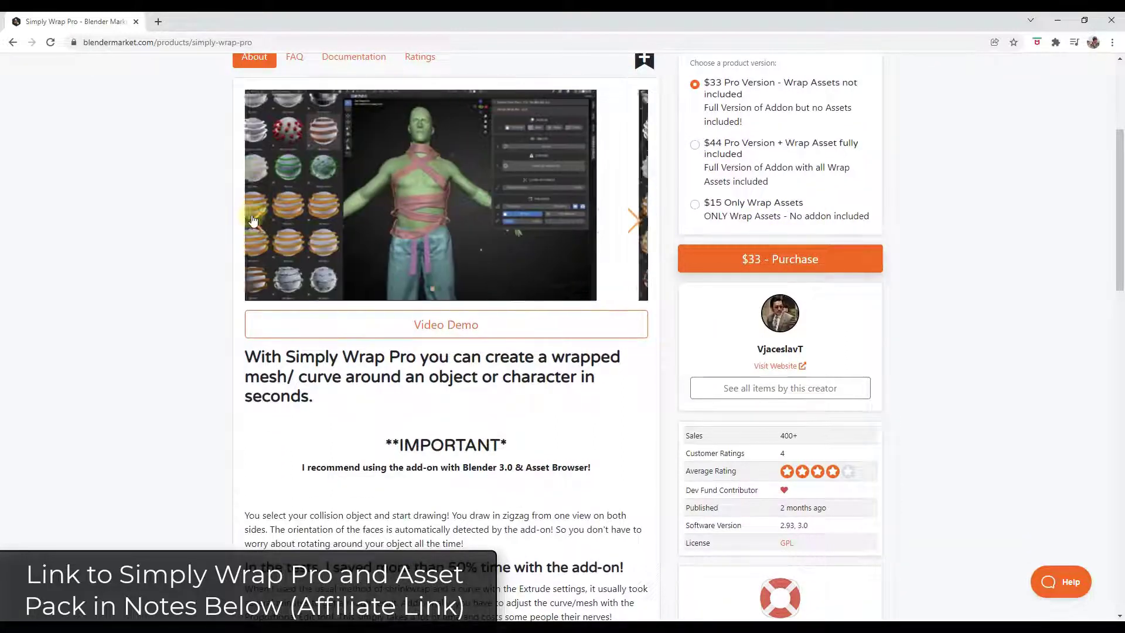
click(253, 219)
click(252, 220)
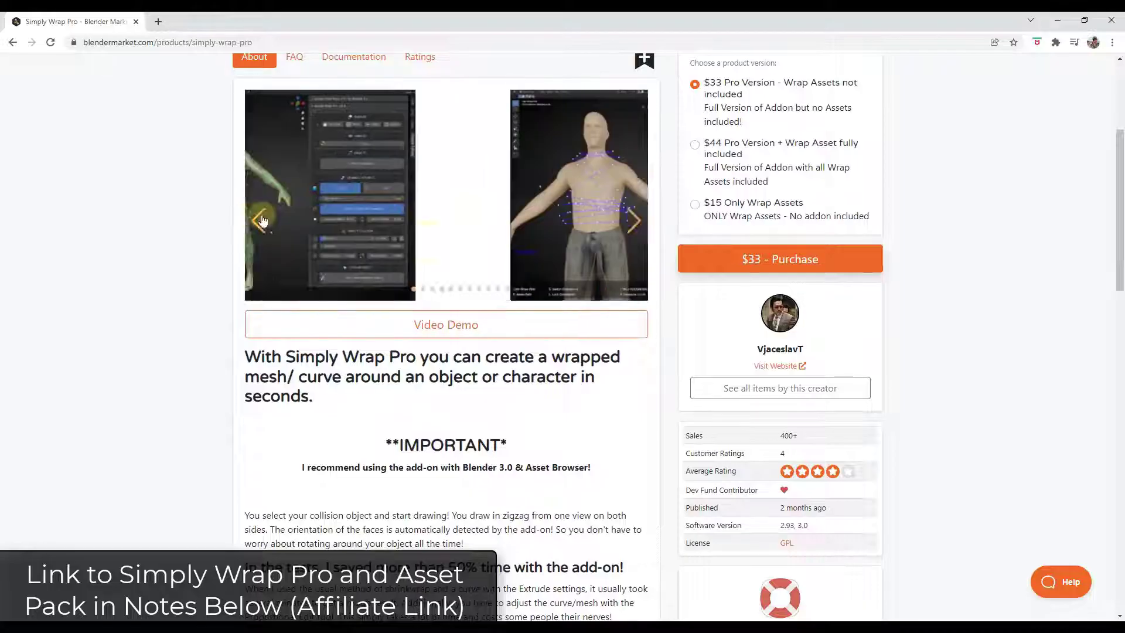
click(640, 221)
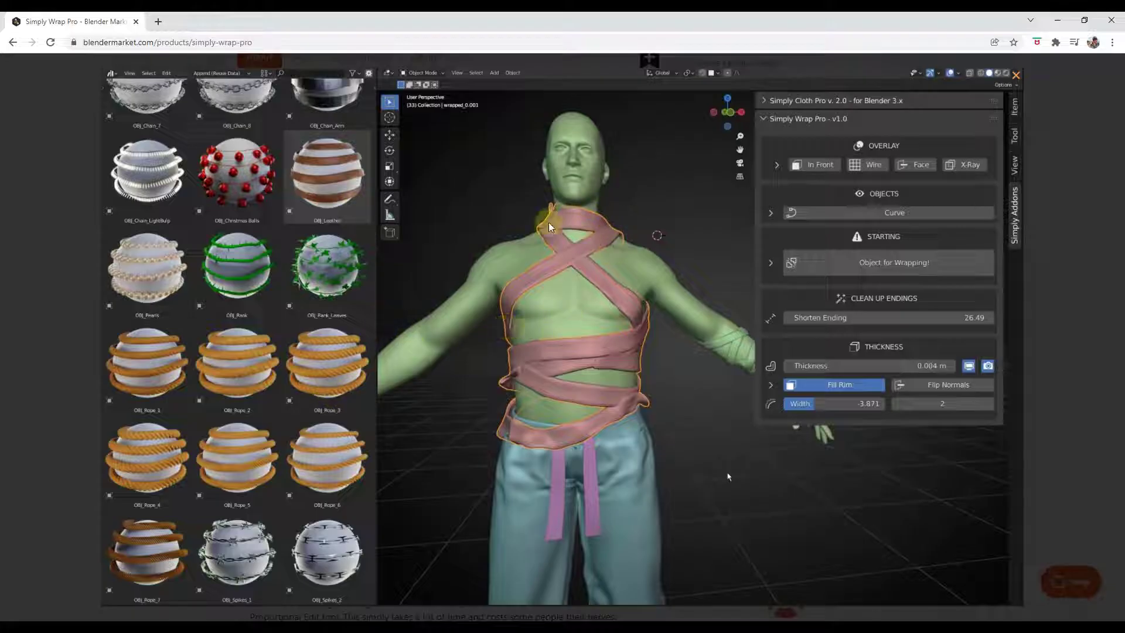
Step: Switch back to Blender and place the OBJ_Rope_6 asset from the SimplyWrap library near the spiral curve's outer end
click(1062, 24)
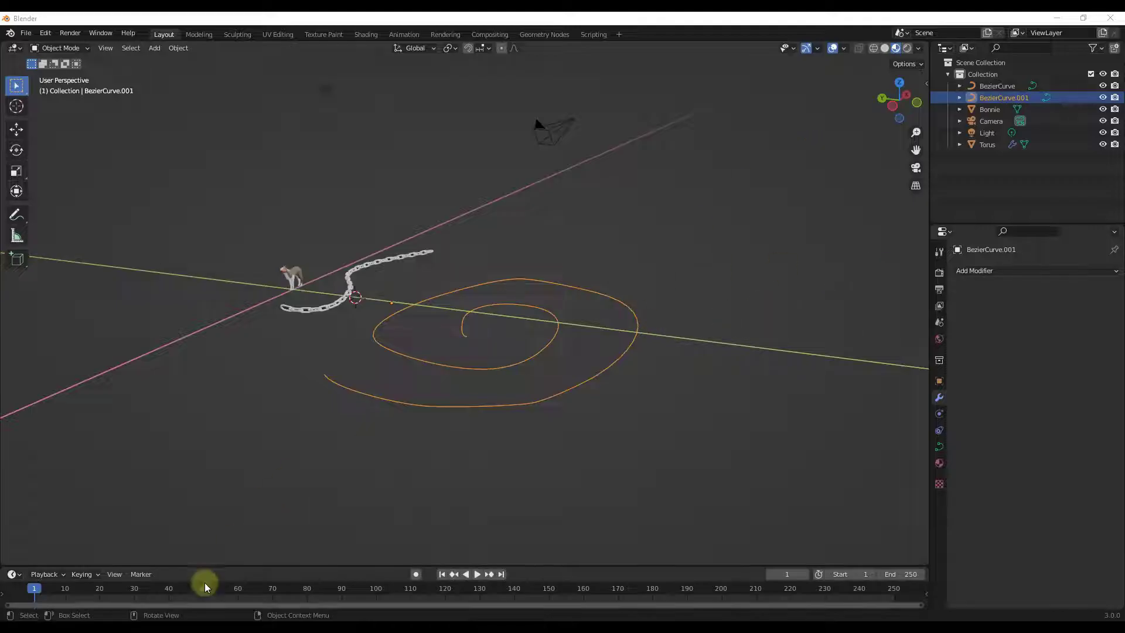
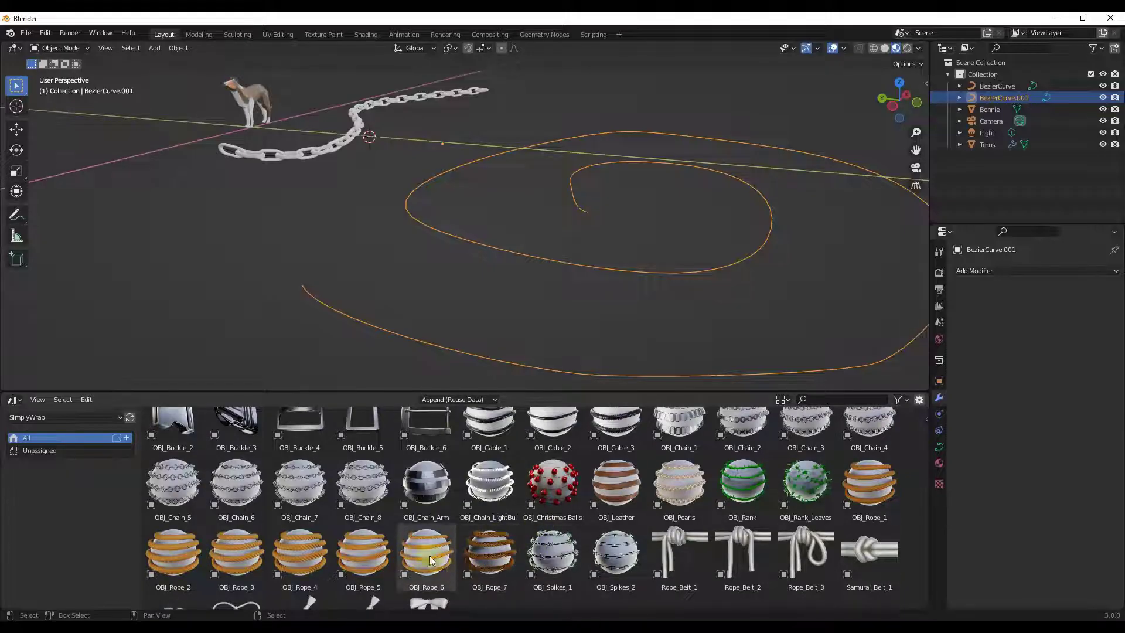
scroll(410, 544, down, 2)
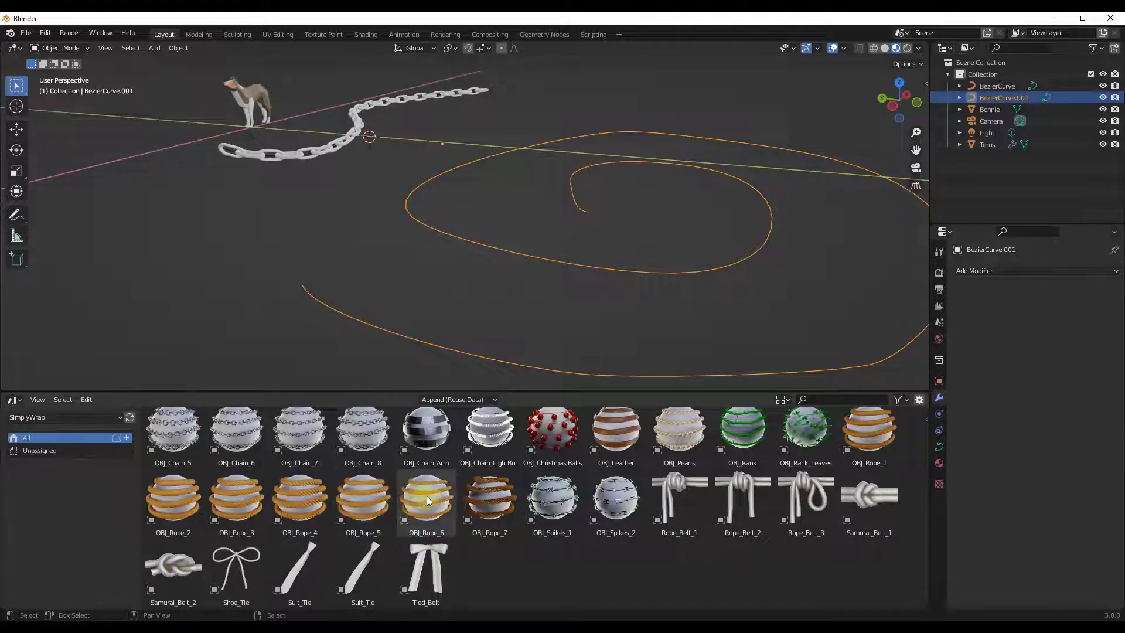
drag(426, 500, 300, 283)
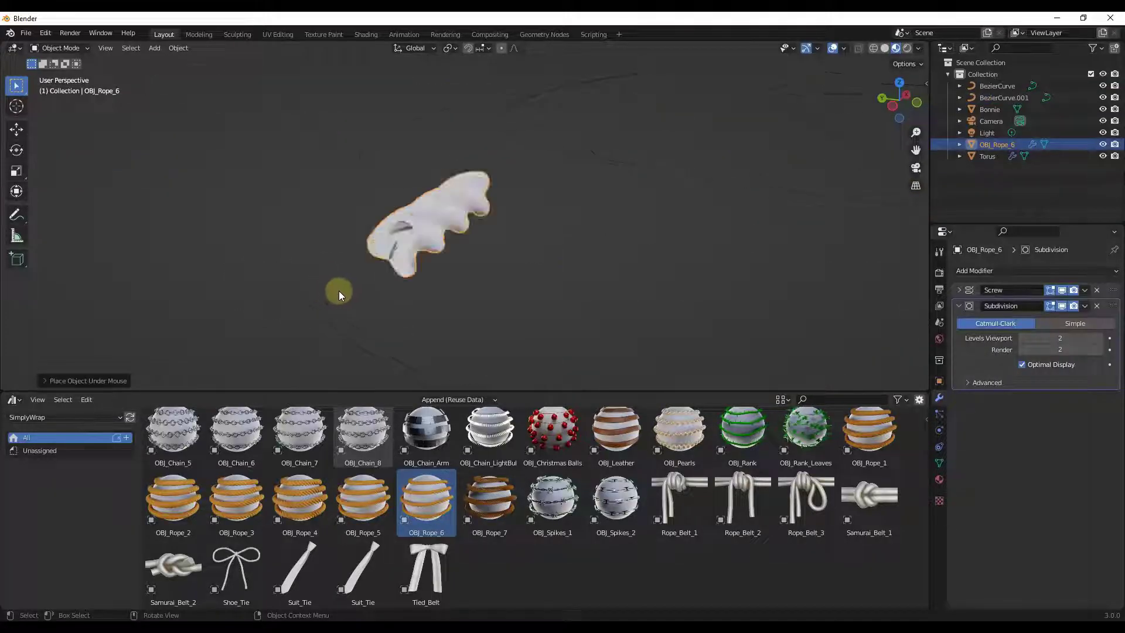
Step: Move the rope segment onto the outer end of the spiral curve, aligning it from the top and left views
key(KP_7)
key(g)
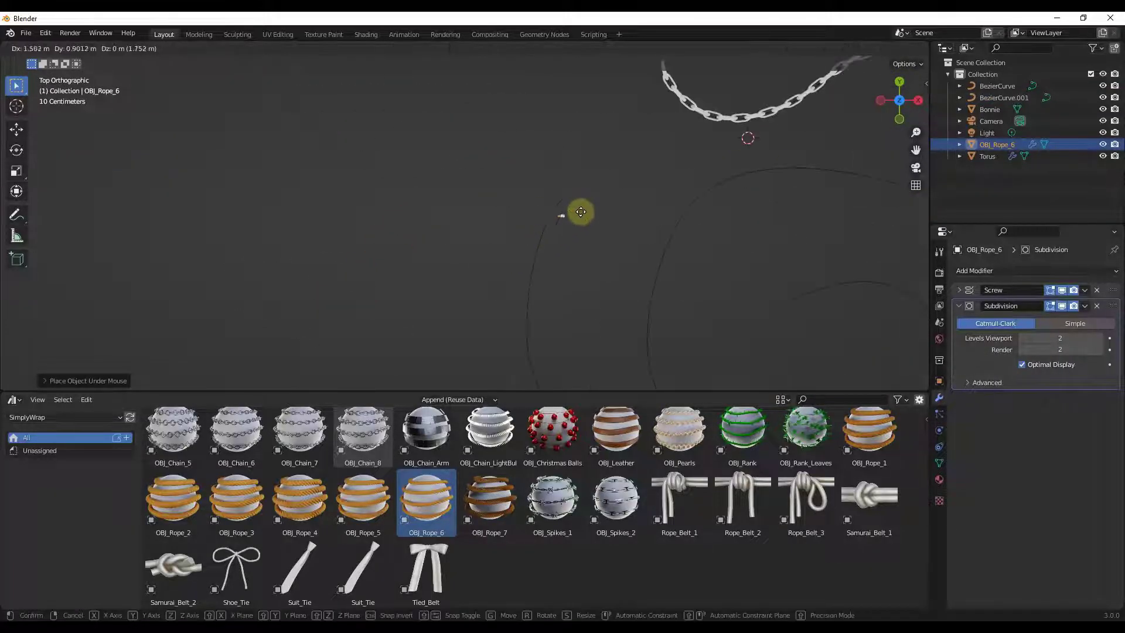
click(574, 202)
key(ctrl+KP_3)
key(g)
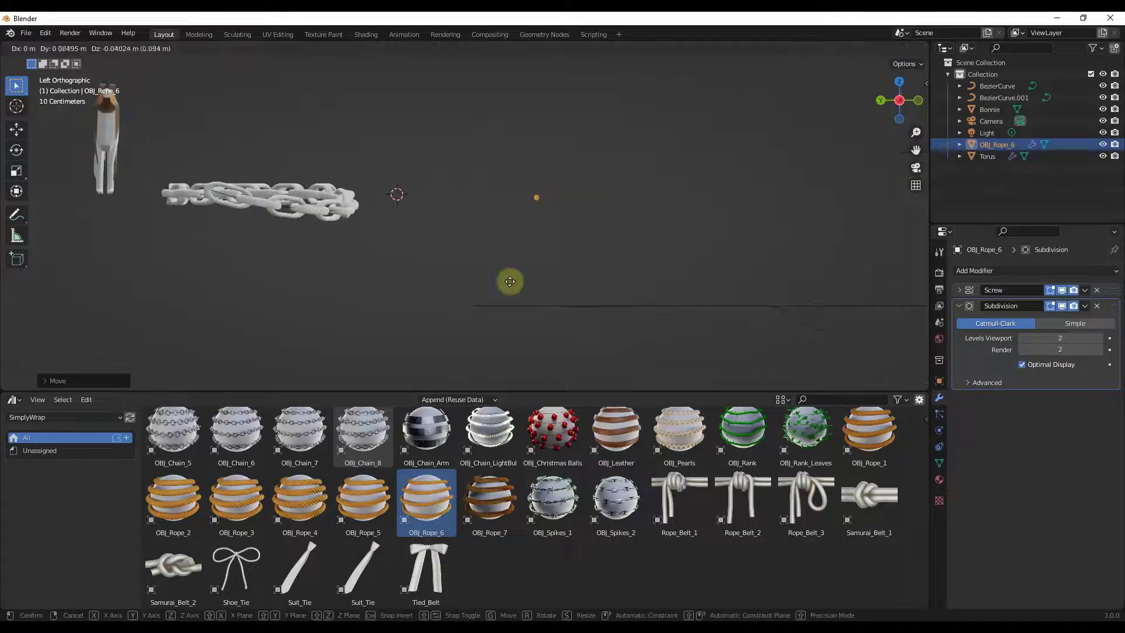
click(499, 302)
middle_drag(515, 309, 743, 225)
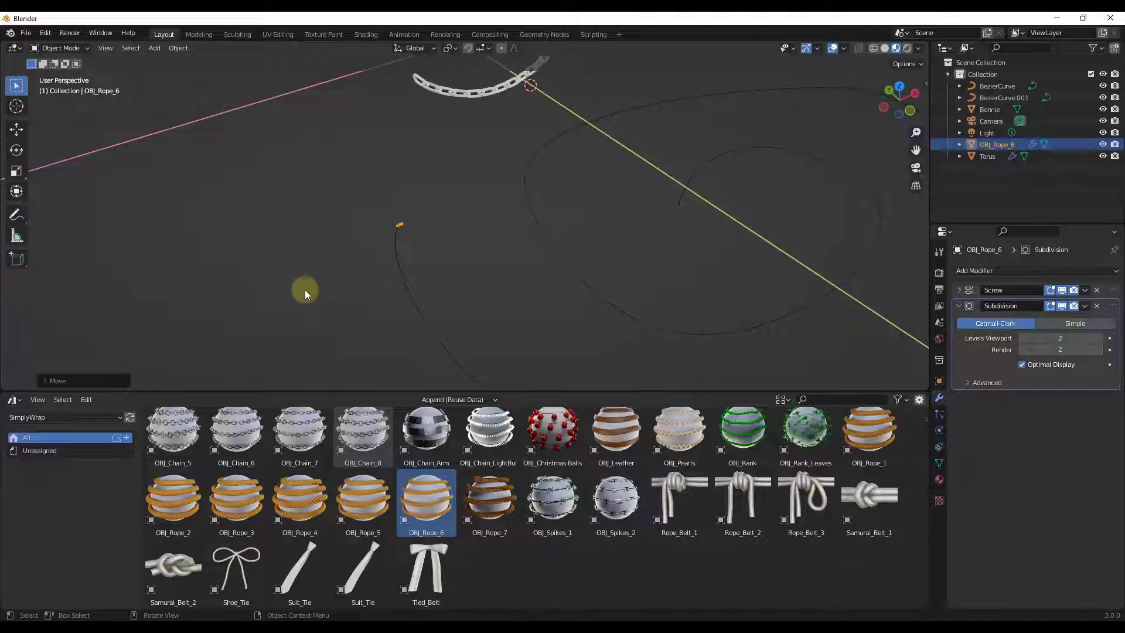
middle_drag(432, 244, 403, 221)
scroll(353, 234, up, 6)
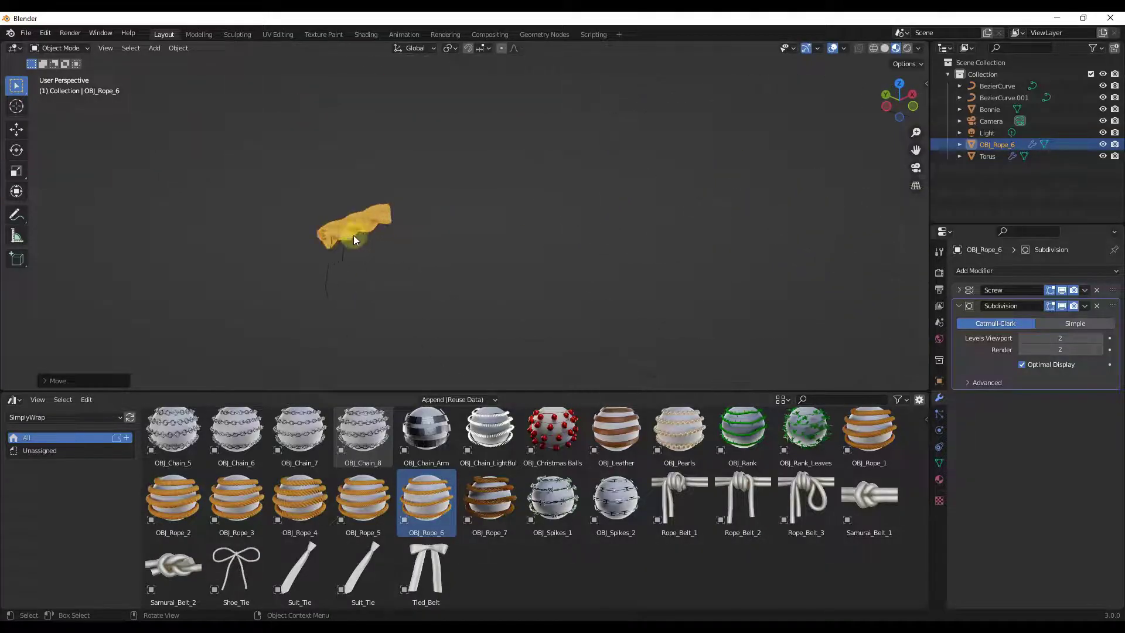
Step: Add an Array modifier to the rope segment with Fit Type set to Fit Curve and BezierCurve.001 as its curve
click(994, 274)
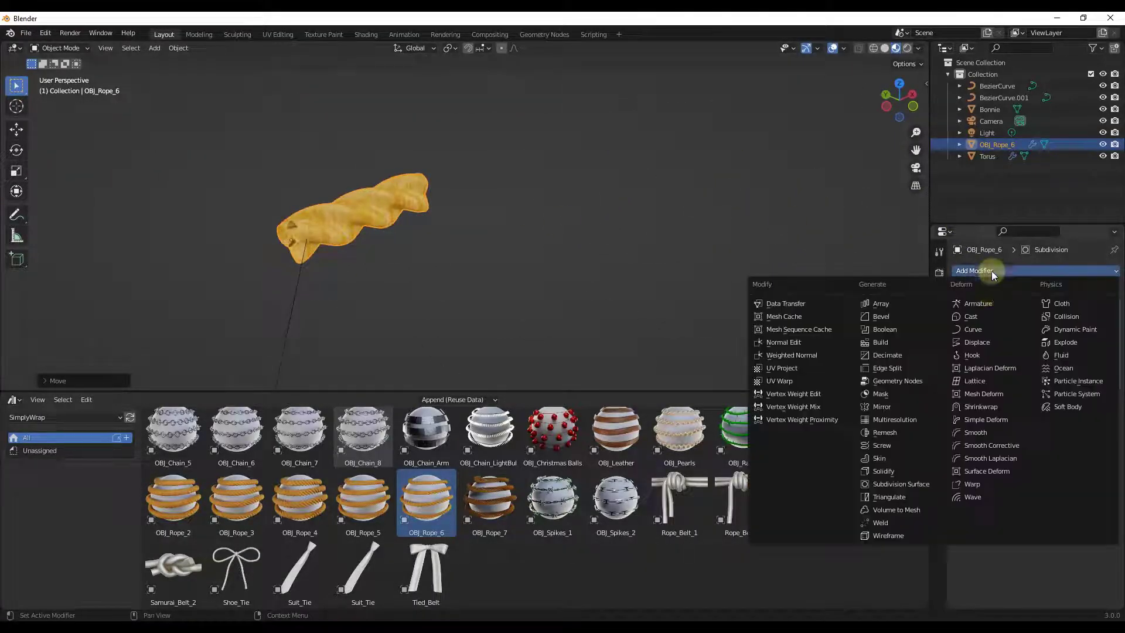
click(897, 306)
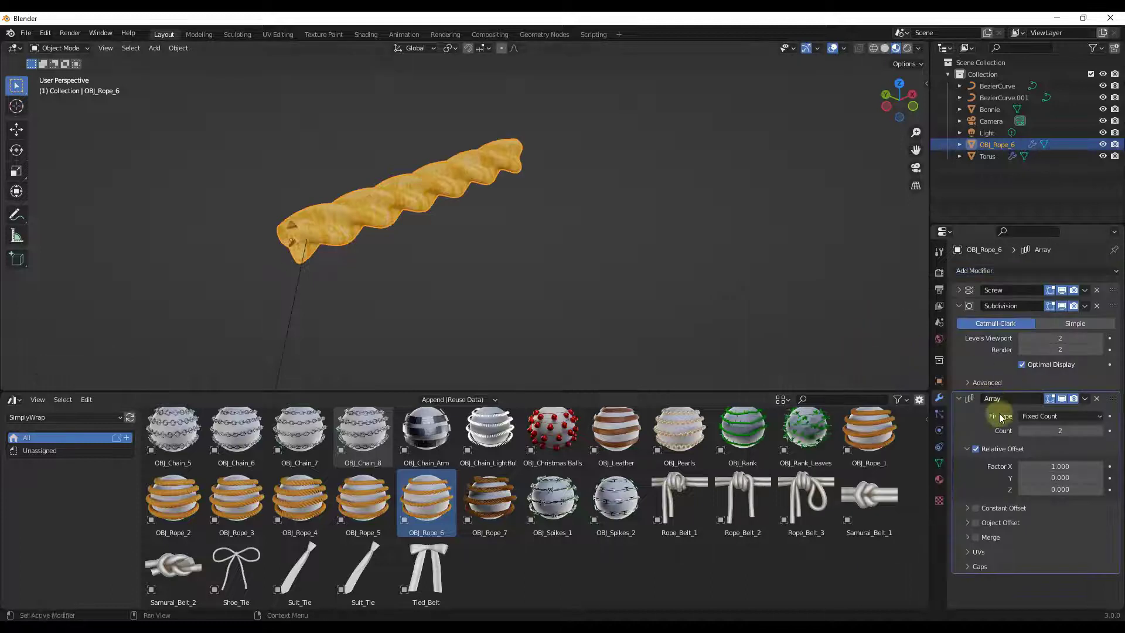
click(1029, 416)
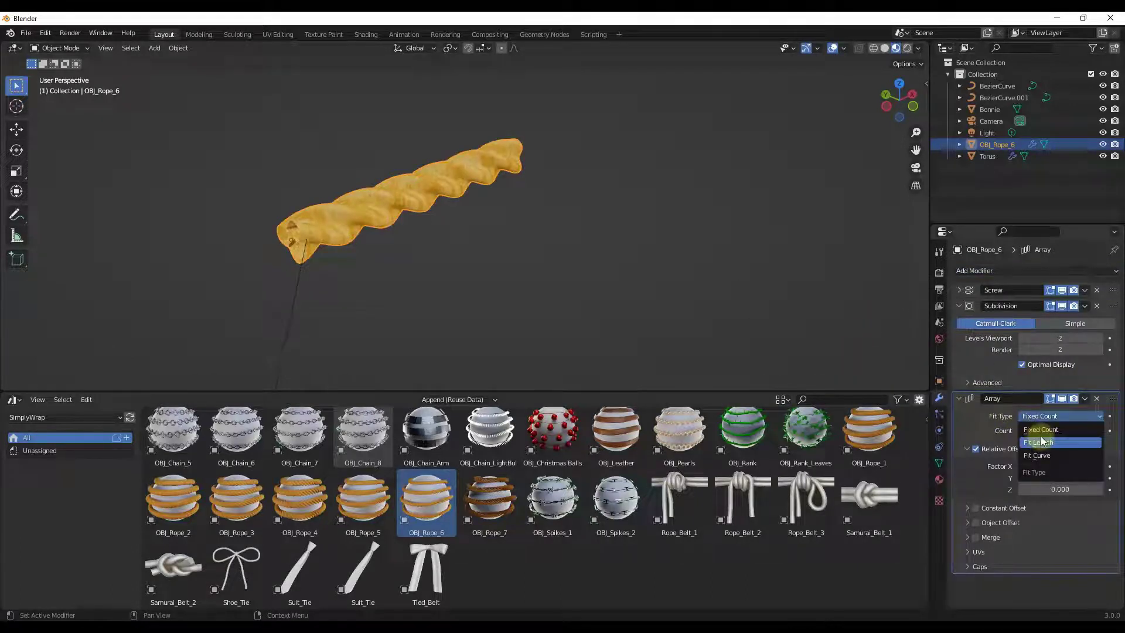
click(1046, 459)
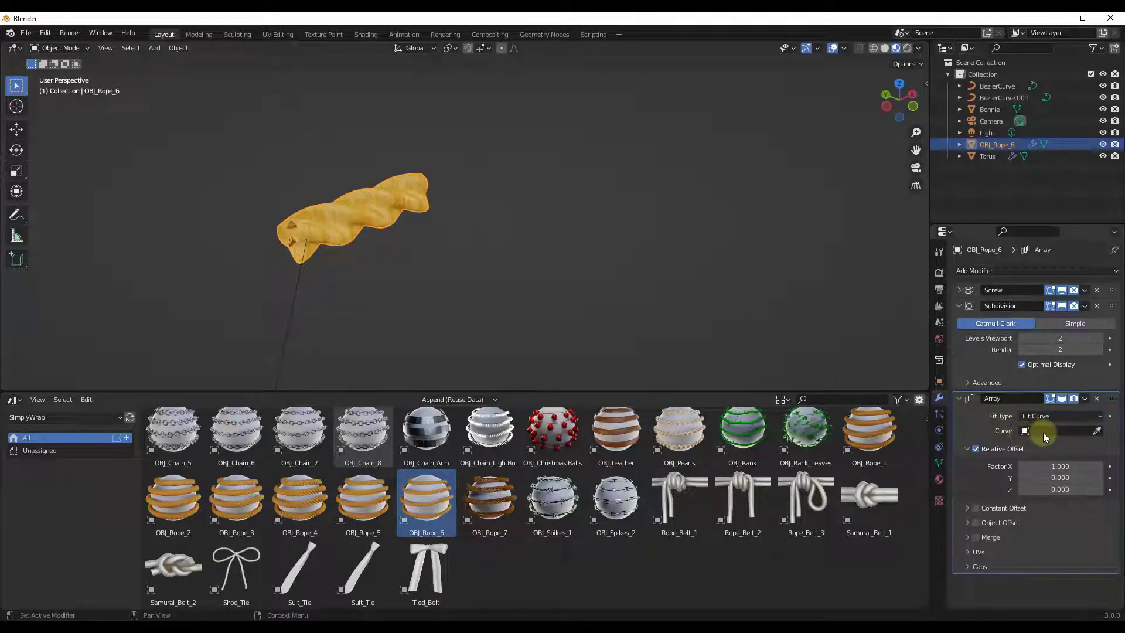
click(1043, 431)
click(1029, 467)
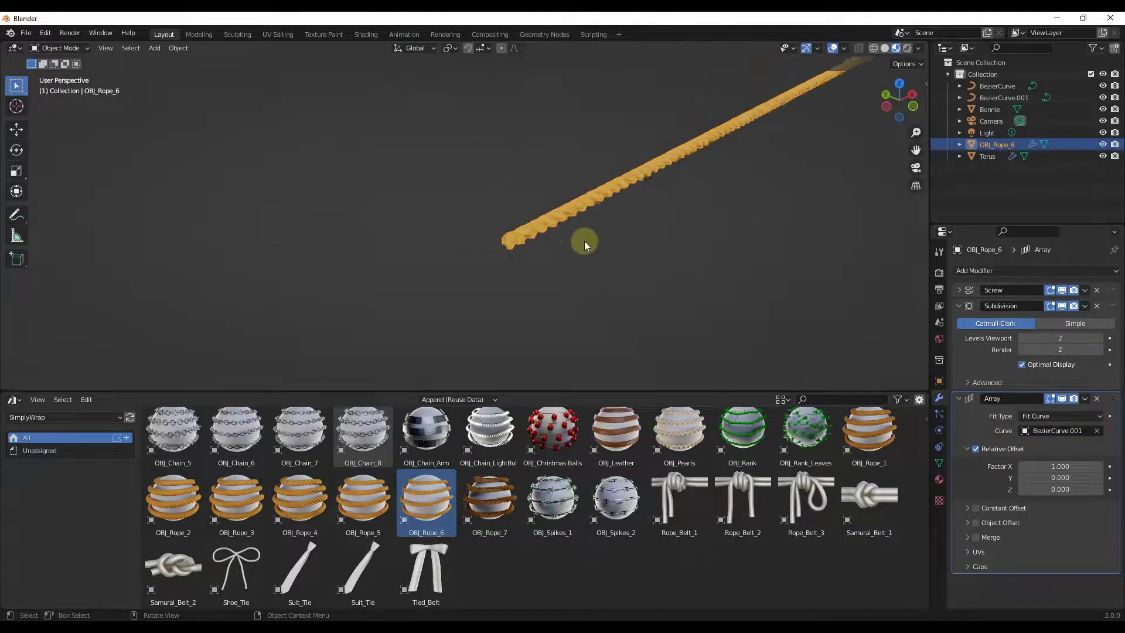
scroll(584, 241, down, 8)
scroll(612, 211, up, 3)
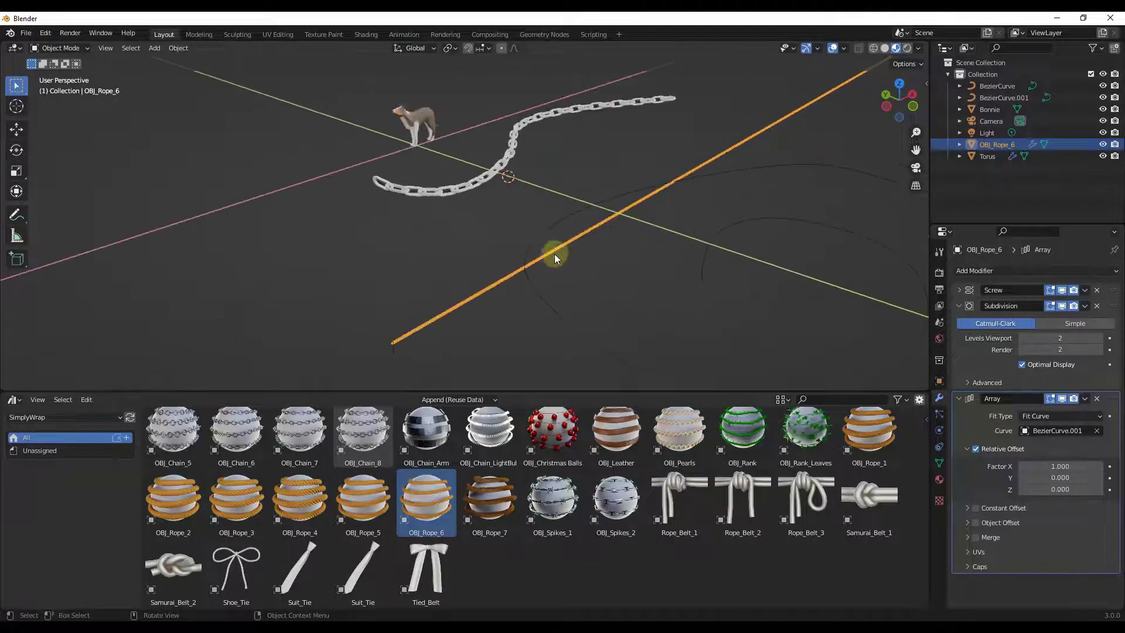
scroll(554, 254, up, 10)
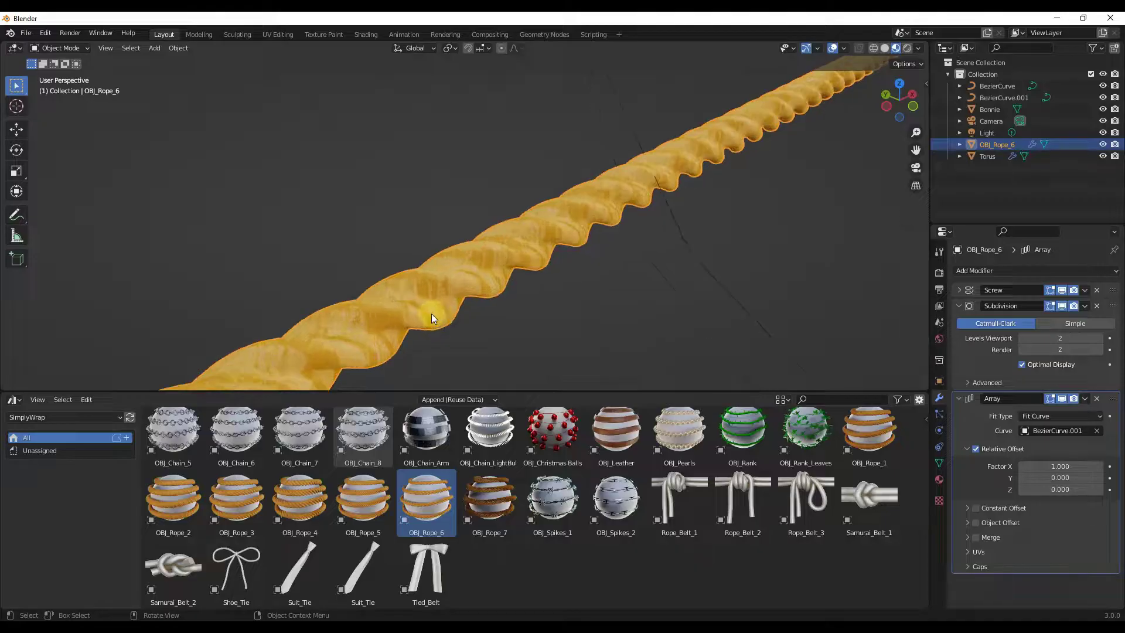
scroll(641, 233, down, 8)
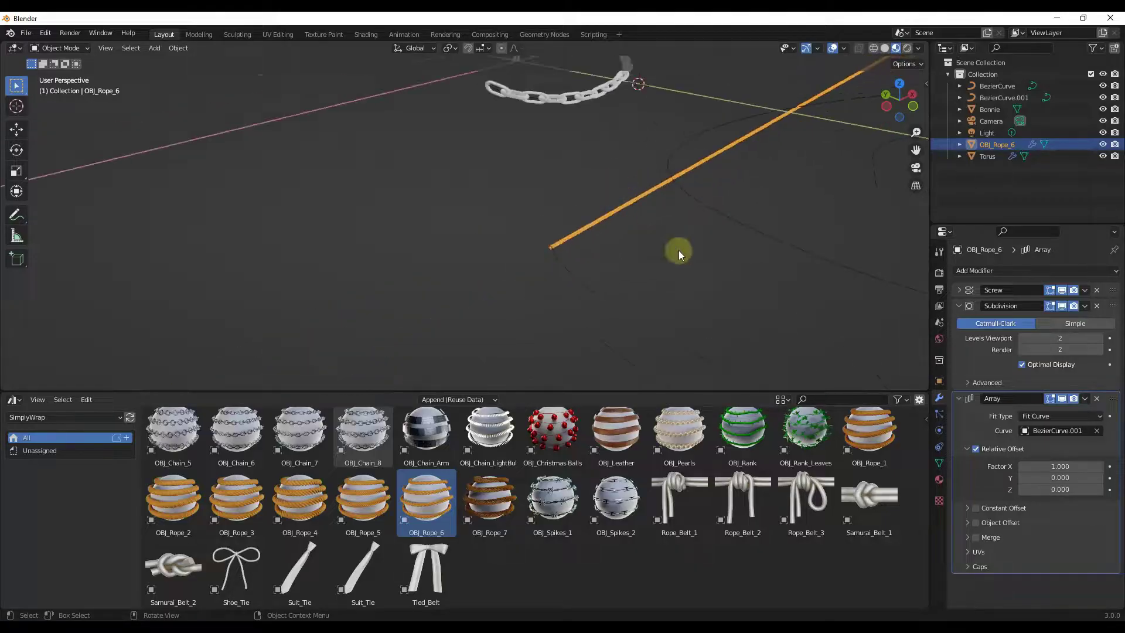
Step: Add a Curve modifier to the rope with BezierCurve.001 as the curve object
middle_drag(679, 251, 985, 386)
click(977, 272)
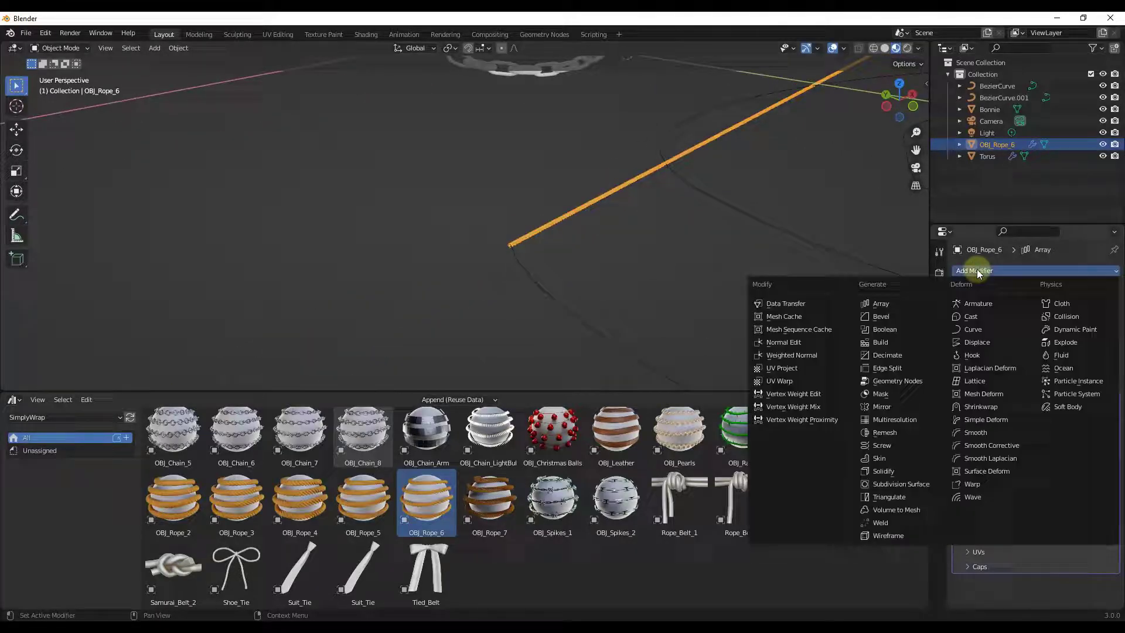
click(970, 330)
scroll(1017, 540, down, 1)
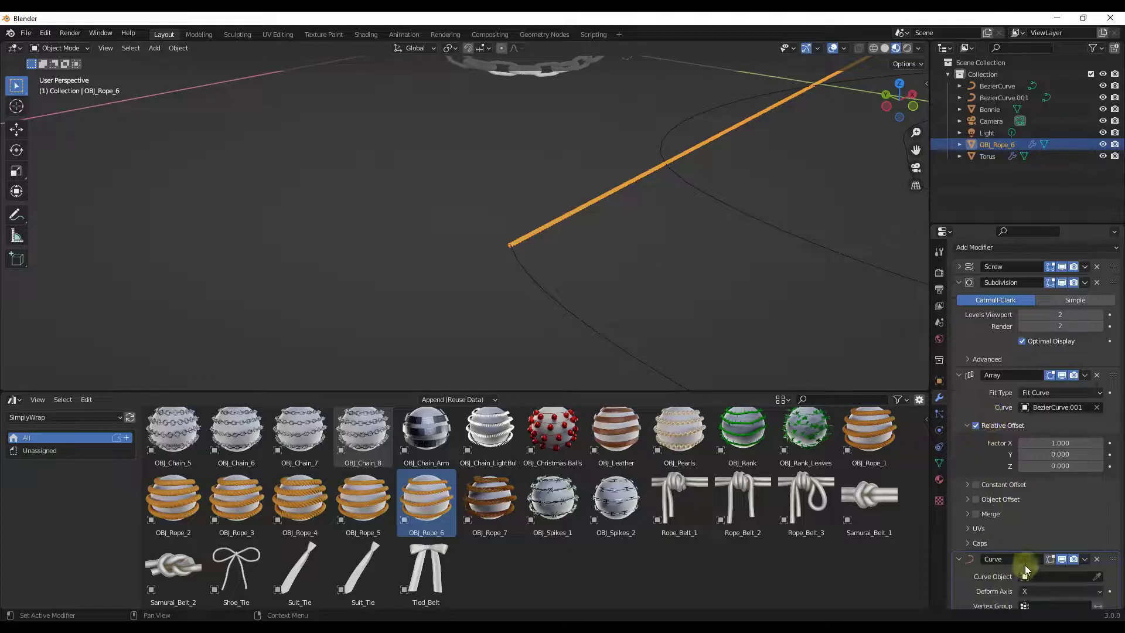
click(1046, 577)
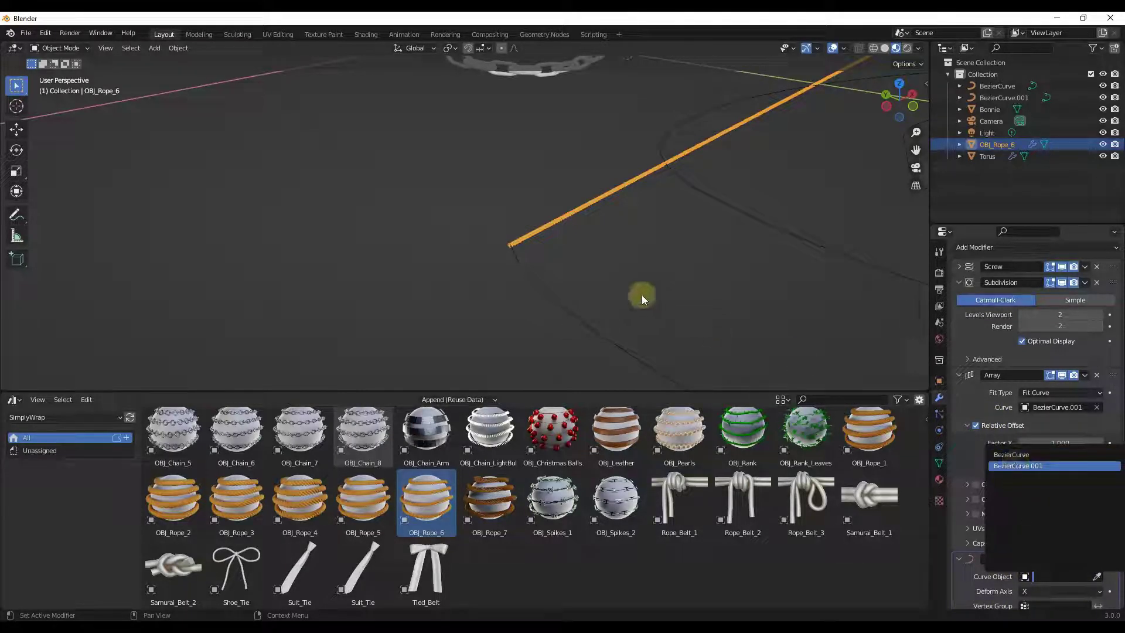
key(Return)
middle_drag(523, 251, 536, 224)
Step: Move the rope about 1.7 m along the X axis to line it up with the spiral, and inspect its twisted strands
click(898, 93)
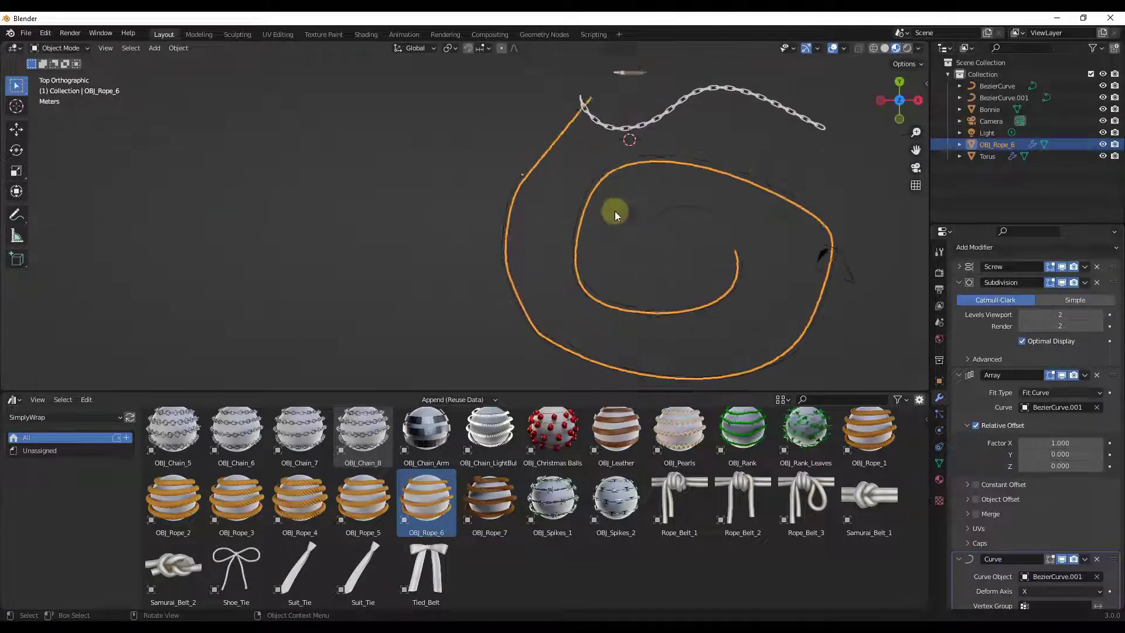
key(g)
key(x)
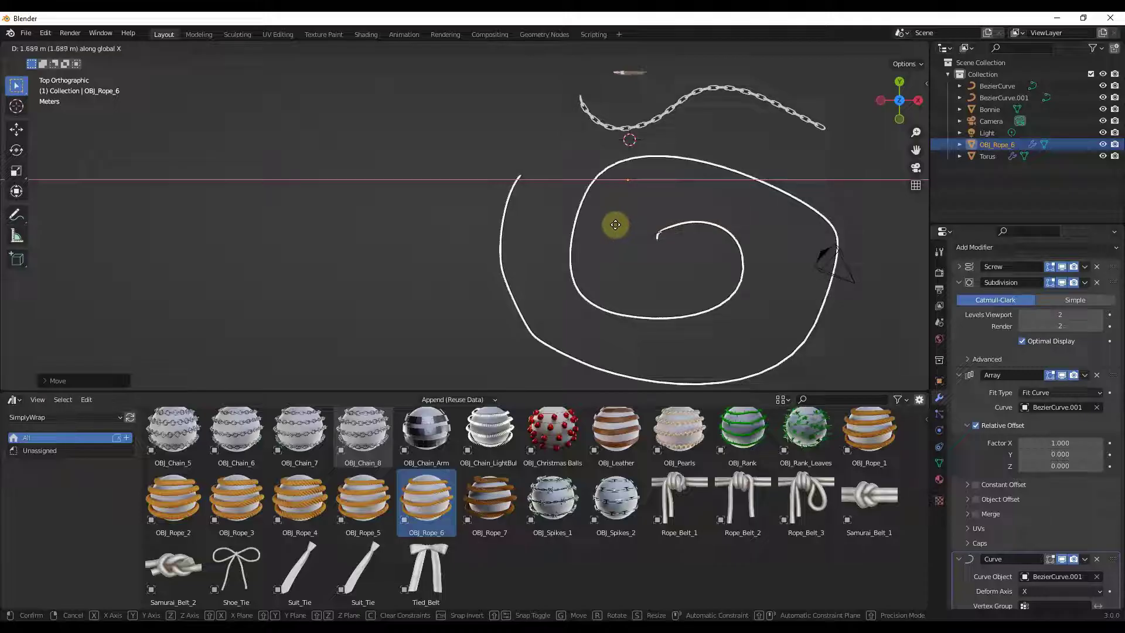
click(845, 131)
middle_drag(638, 246, 589, 288)
scroll(536, 274, up, 4)
scroll(565, 289, up, 4)
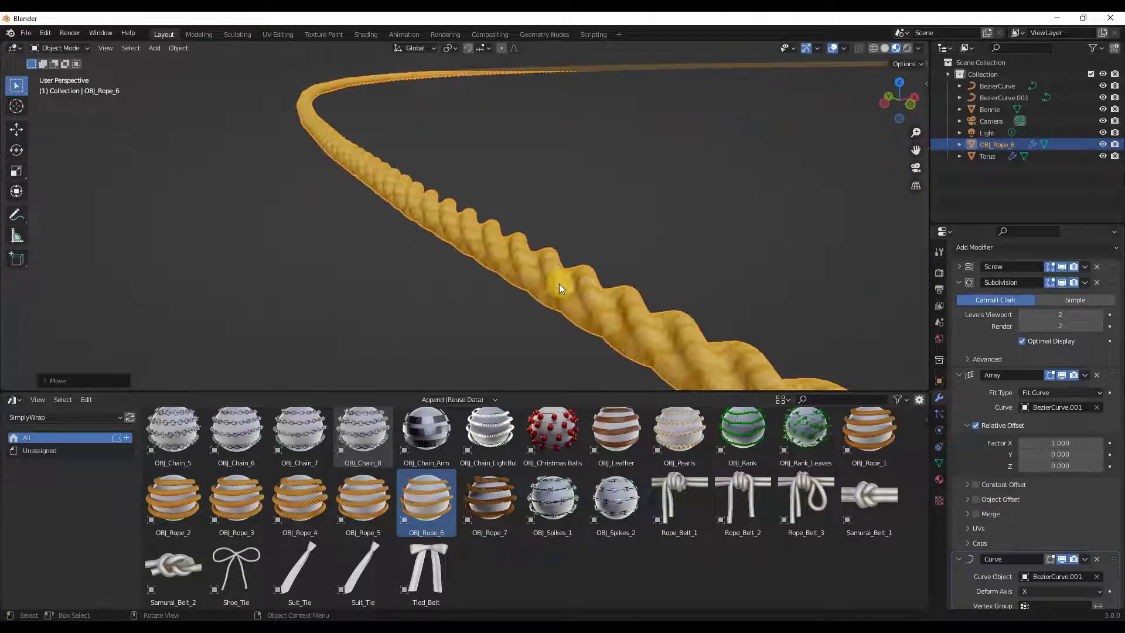
scroll(559, 283, down, 6)
scroll(556, 280, down, 5)
middle_drag(547, 267, 523, 269)
scroll(610, 308, up, 2)
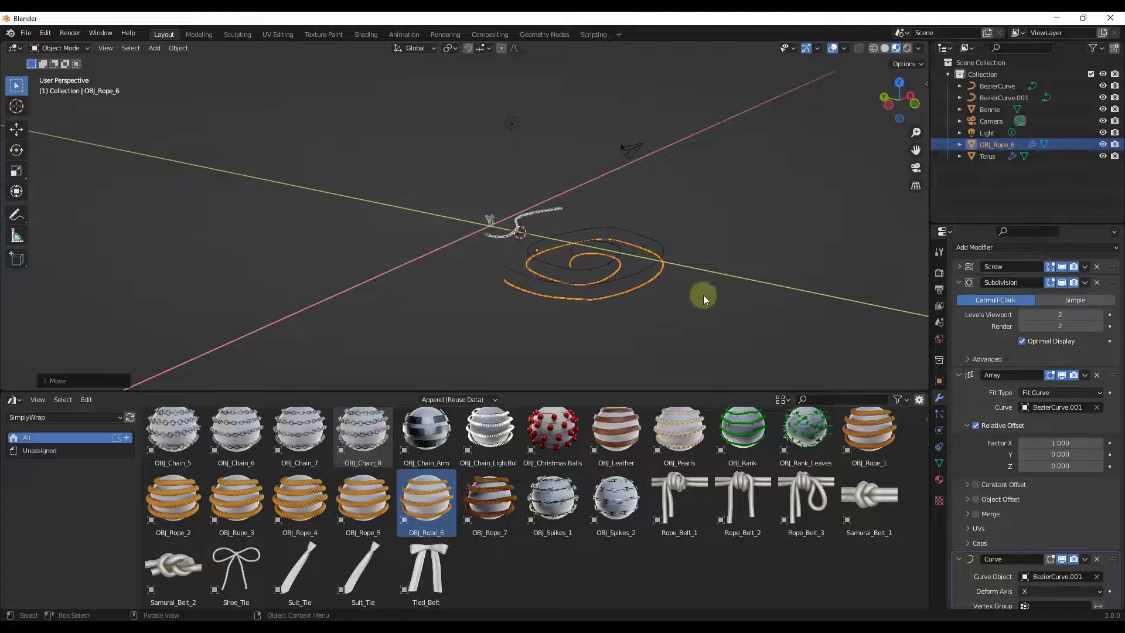
Step: Place the 3D cursor away from the spiral and add a wide, open C-shaped Bezier curve there
click(717, 283)
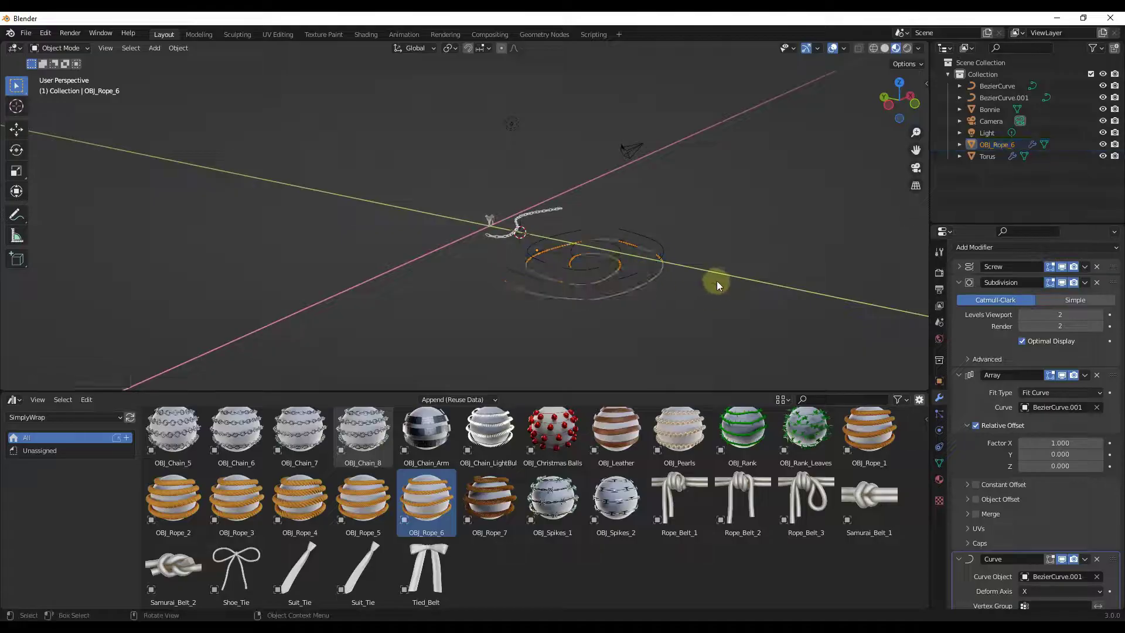
click(888, 104)
shift+right_drag(725, 246, 726, 246)
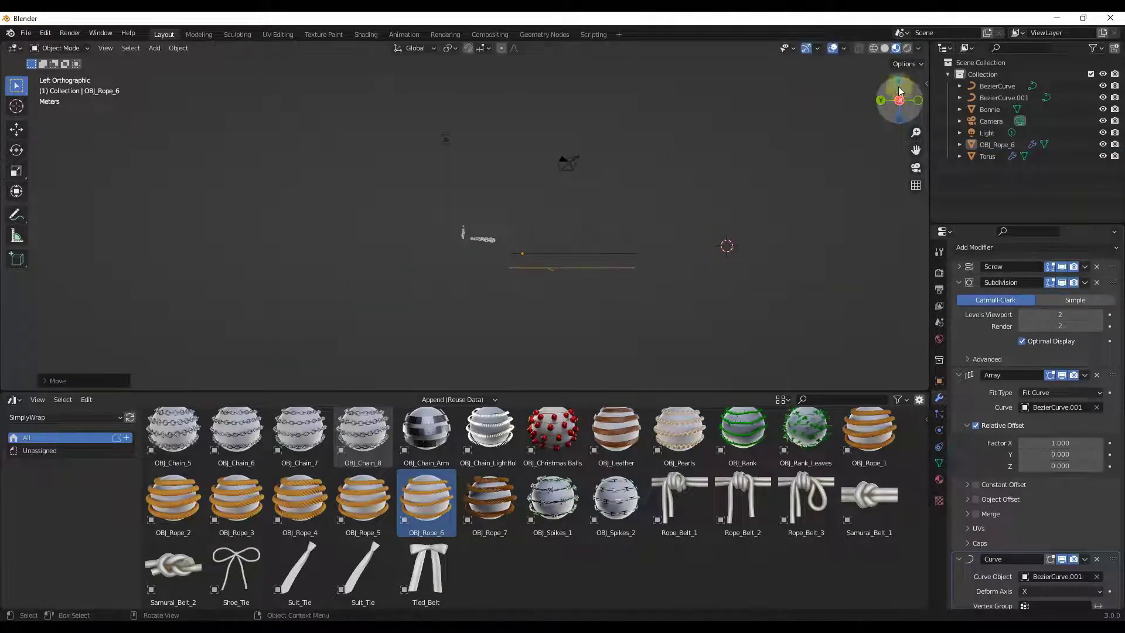
key(KP_7)
scroll(703, 157, up, 5)
key(shift+a)
mouse_move(586, 249)
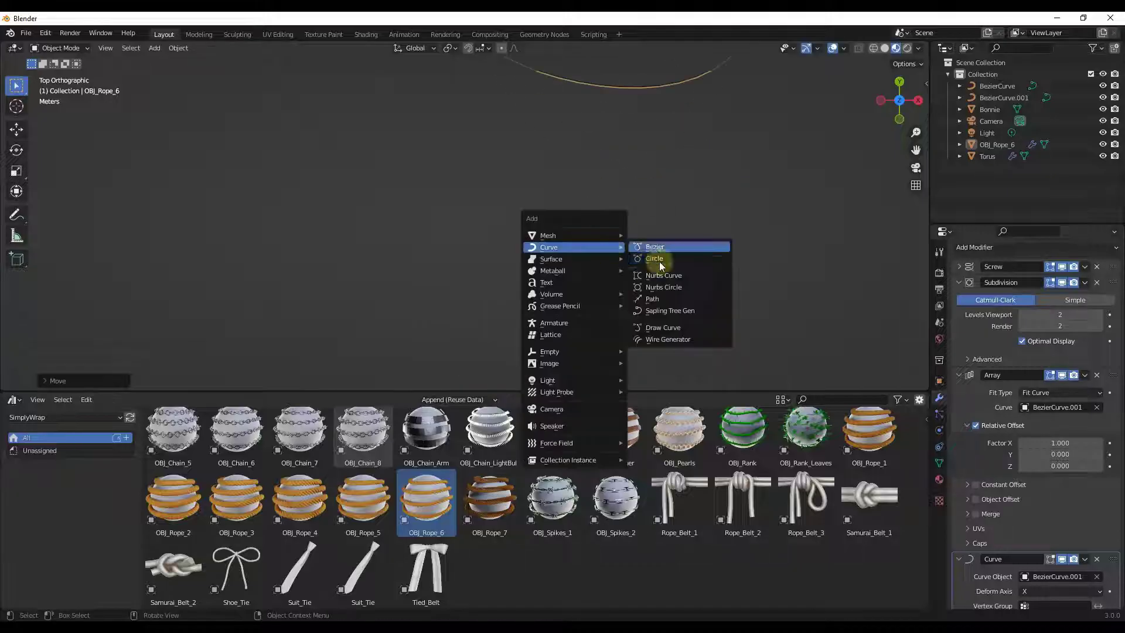
click(656, 259)
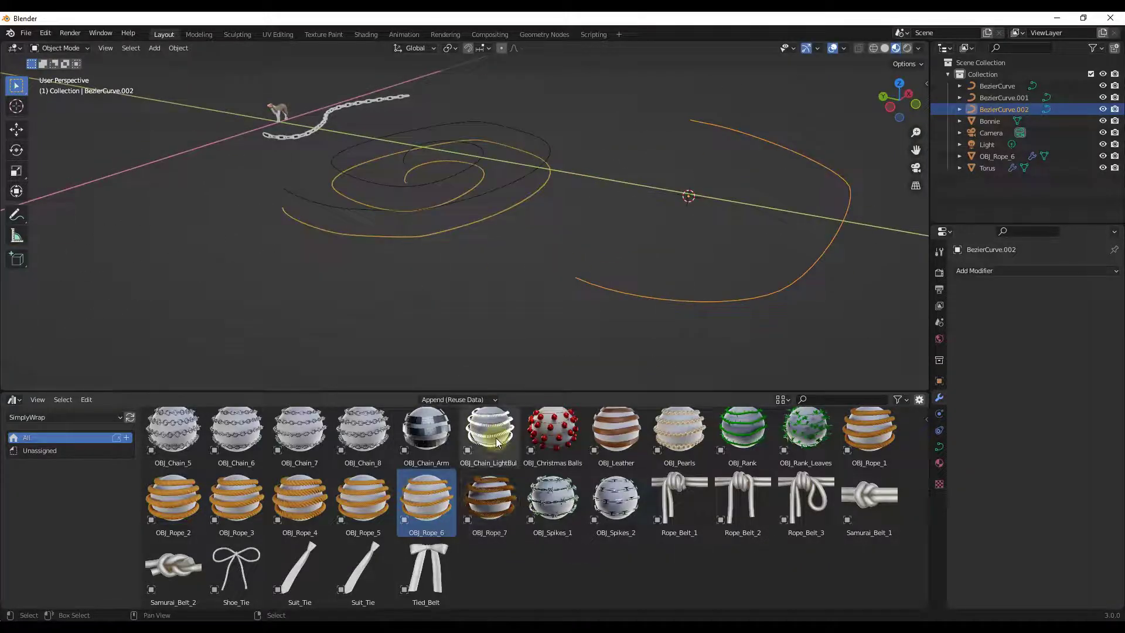
Step: Place the OBJ_Chain_LightBulp asset near one end of the new Bezier curve
drag(495, 440, 570, 280)
scroll(570, 279, up, 2)
scroll(571, 279, up, 4)
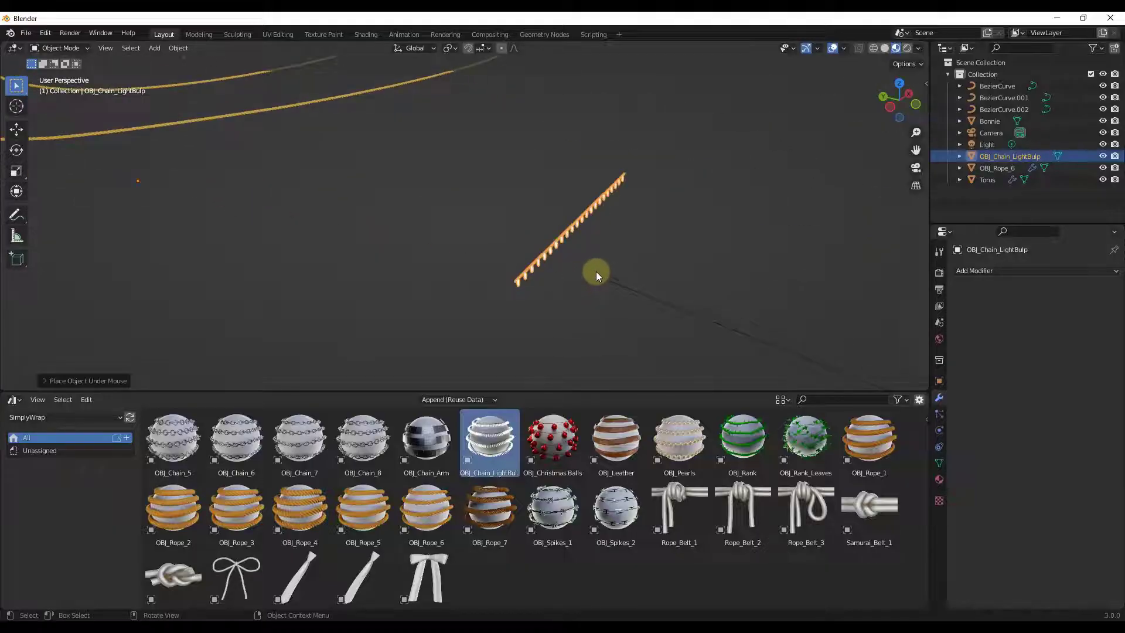
middle_drag(596, 272, 572, 243)
key(Tab)
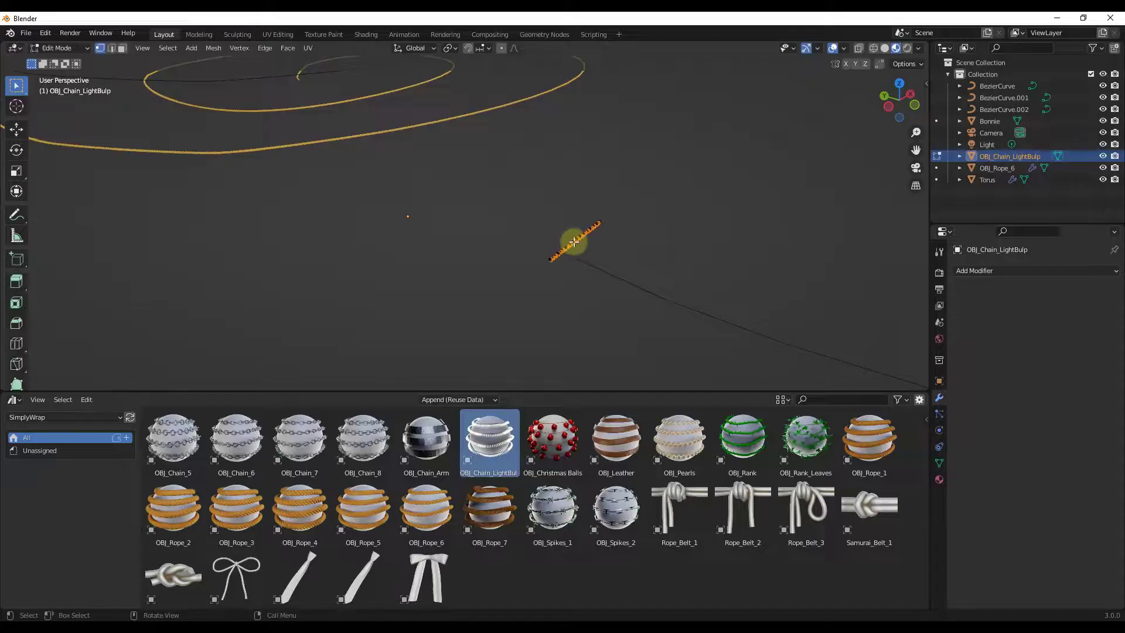
click(918, 48)
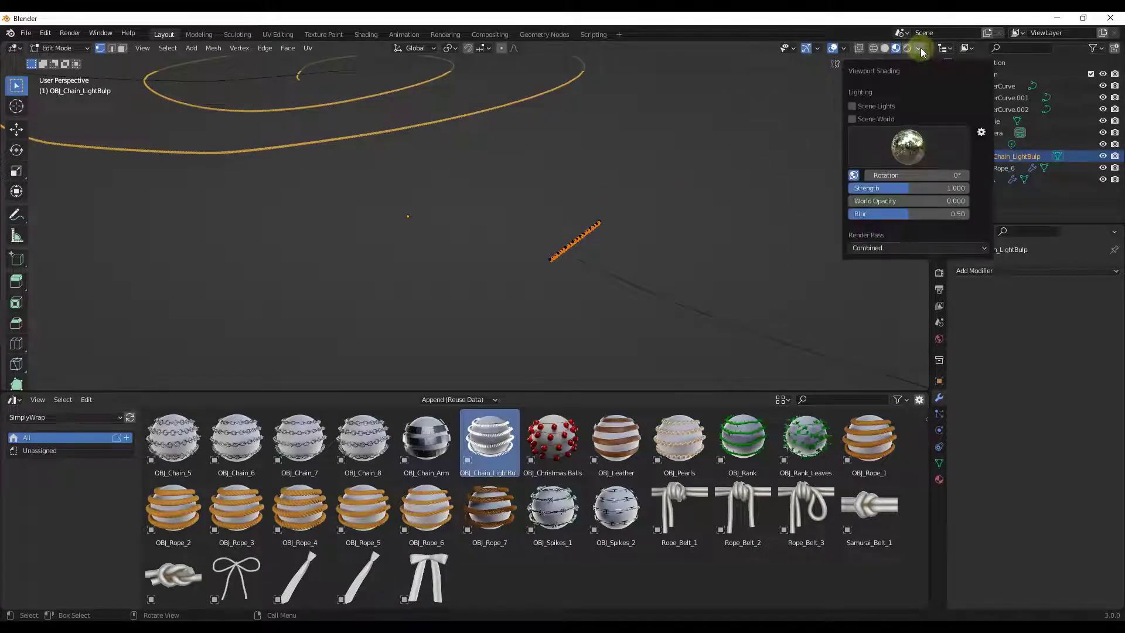
click(918, 48)
click(904, 63)
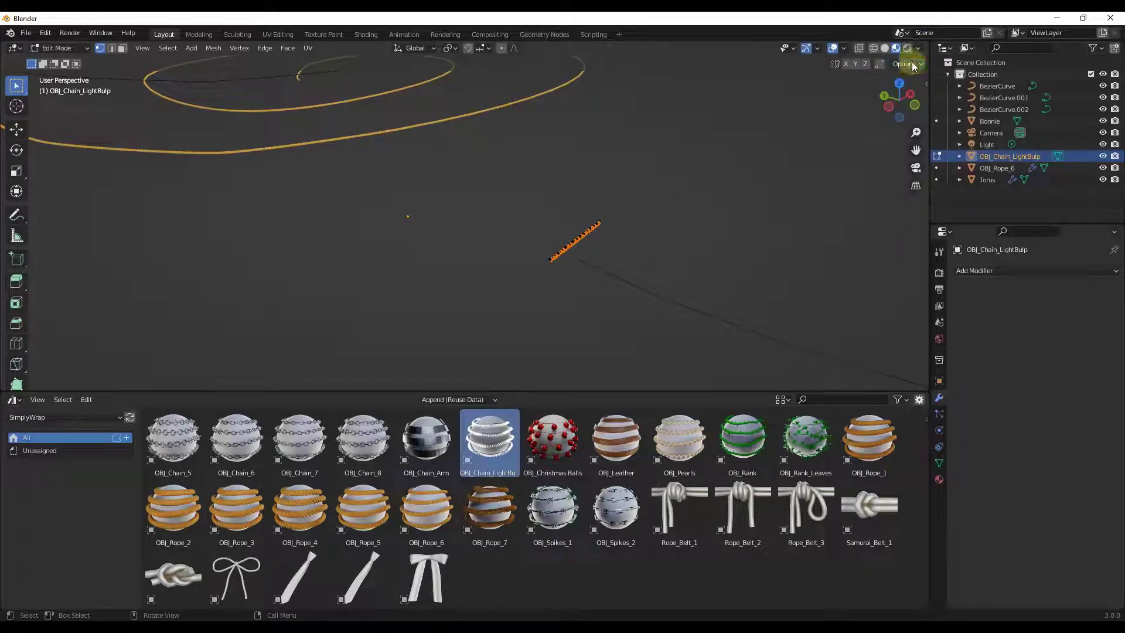
key(Tab)
Step: Limit transforms to origins only and move the light bulb chain's origin about -0.7 m along Y to the chain's near end
click(925, 63)
click(897, 102)
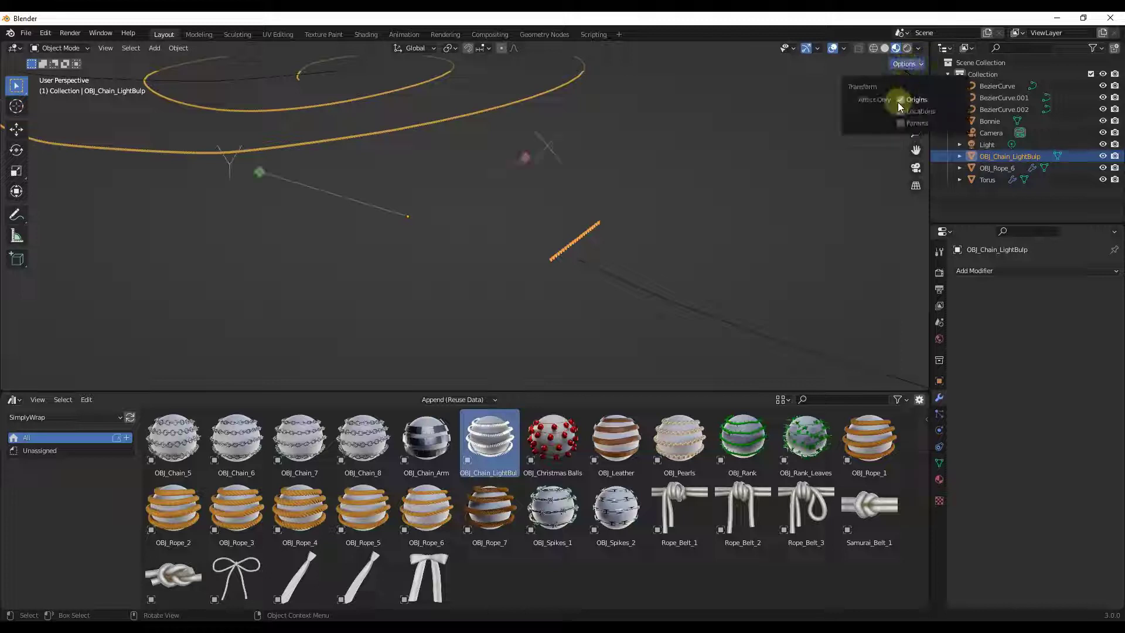
key(g)
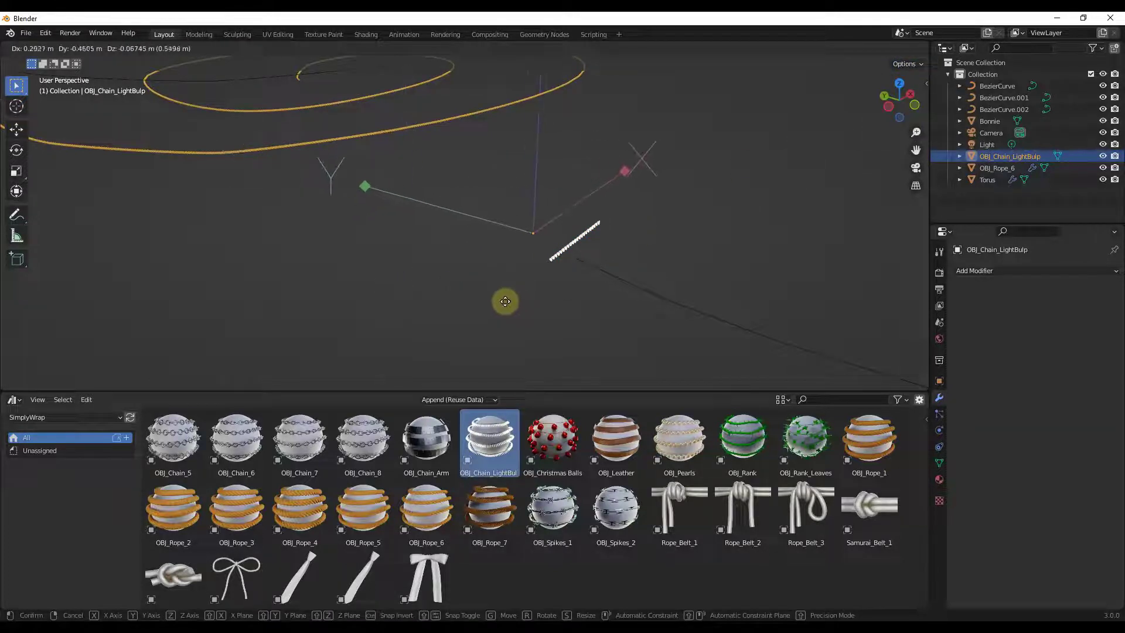
key(y)
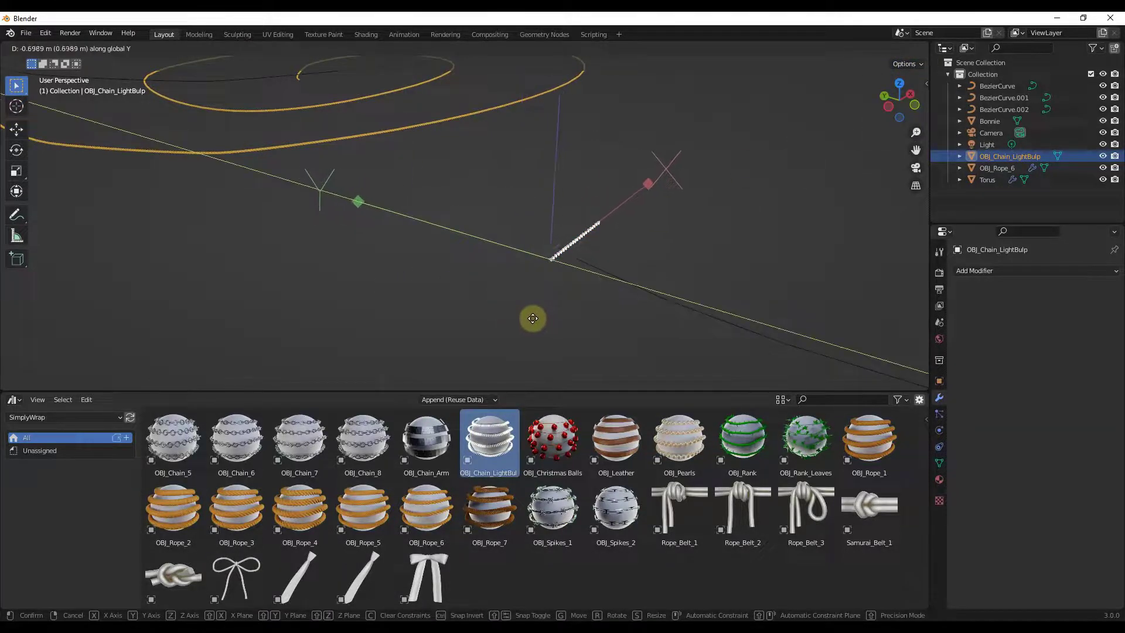
click(533, 317)
scroll(539, 279, up, 4)
scroll(601, 281, down, 4)
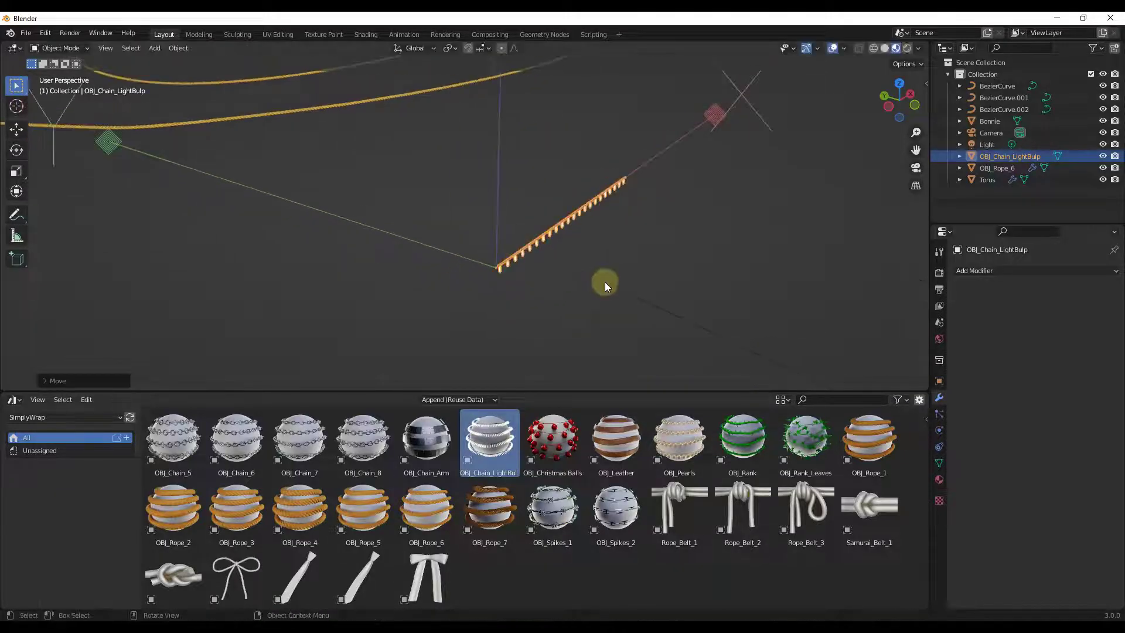
Step: Add an Array modifier to the light bulb chain with fit type Fit Curve, using BezierCurve.002 as its curve
scroll(603, 284, up, 2)
click(564, 265)
click(542, 245)
click(986, 270)
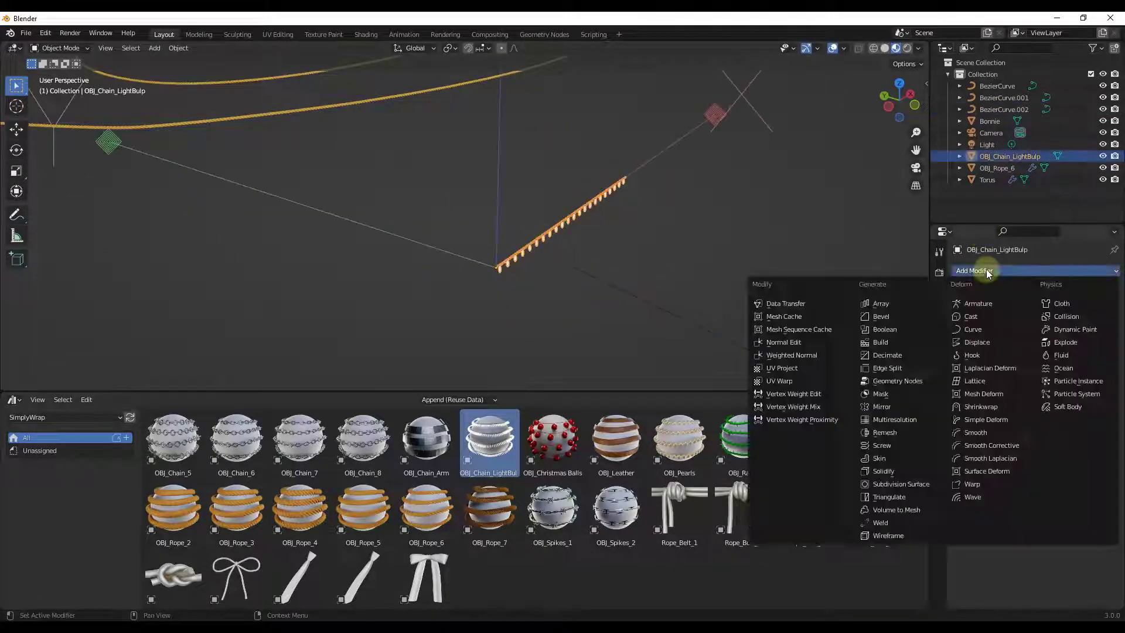
click(881, 304)
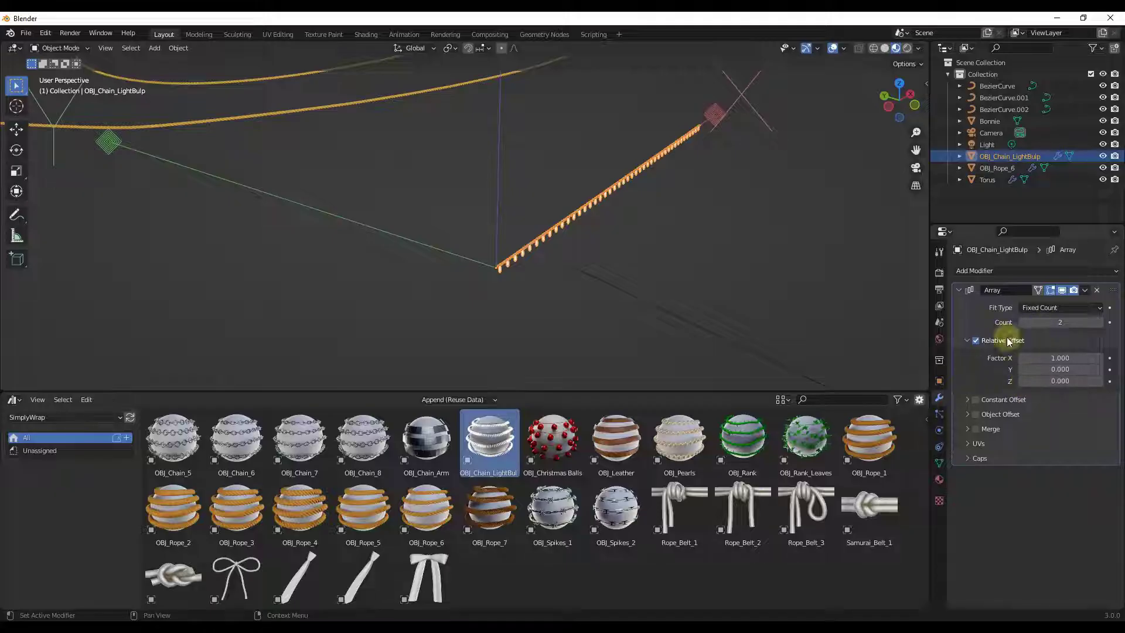
click(1061, 308)
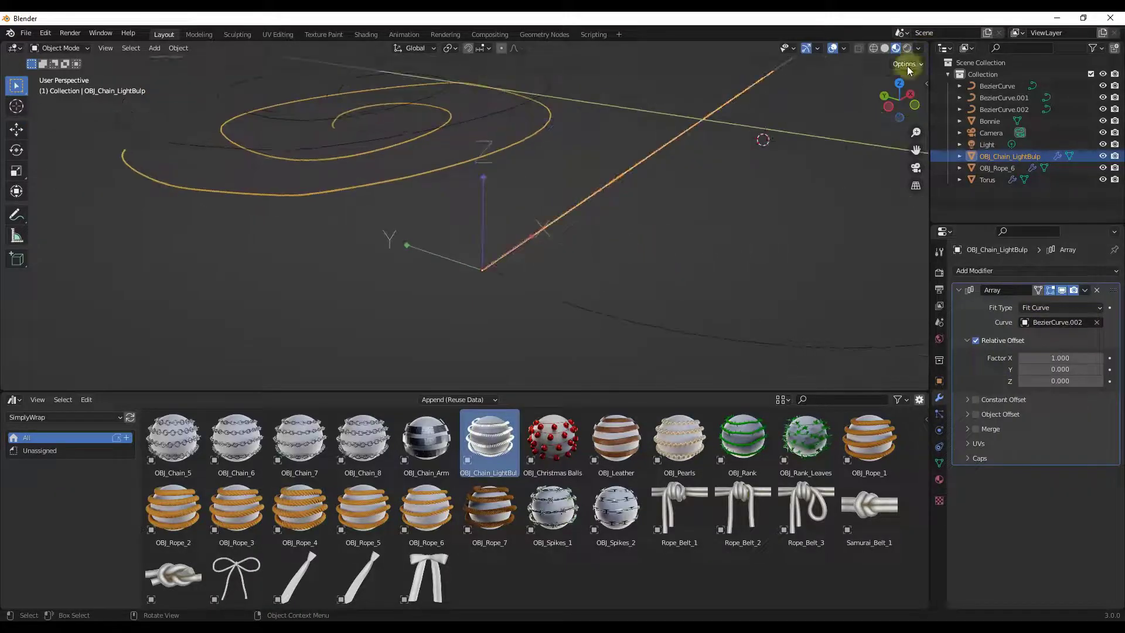
Step: Turn off the origins-only transform limit and add a Curve modifier to the light bulb chain with BezierCurve.002 as the curve object
click(908, 65)
click(901, 96)
click(1003, 270)
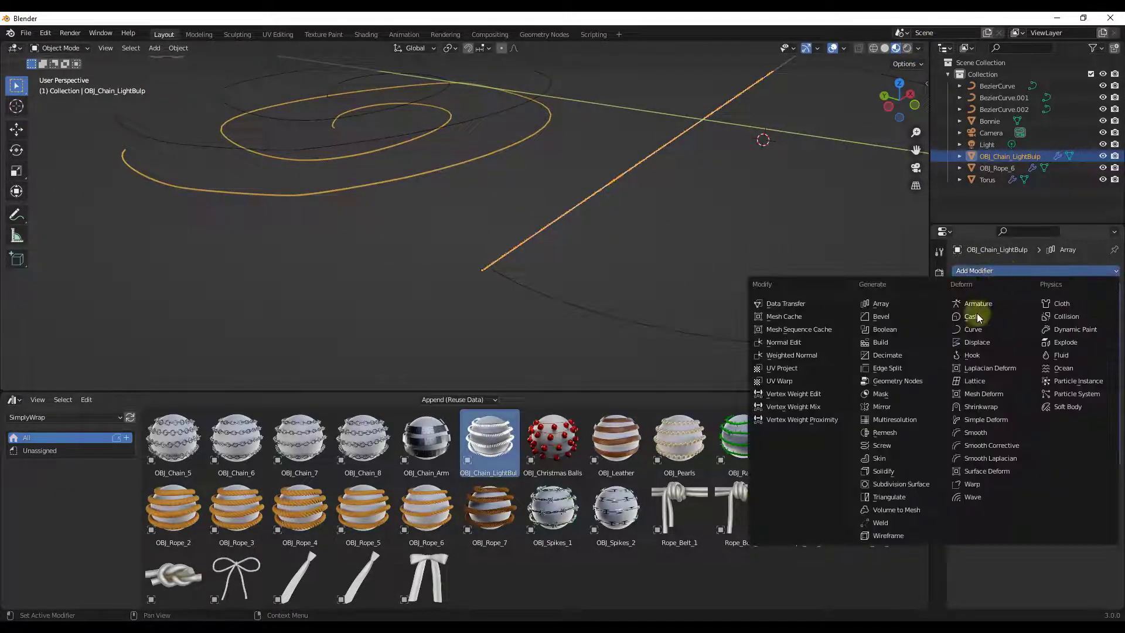
click(973, 330)
click(1037, 491)
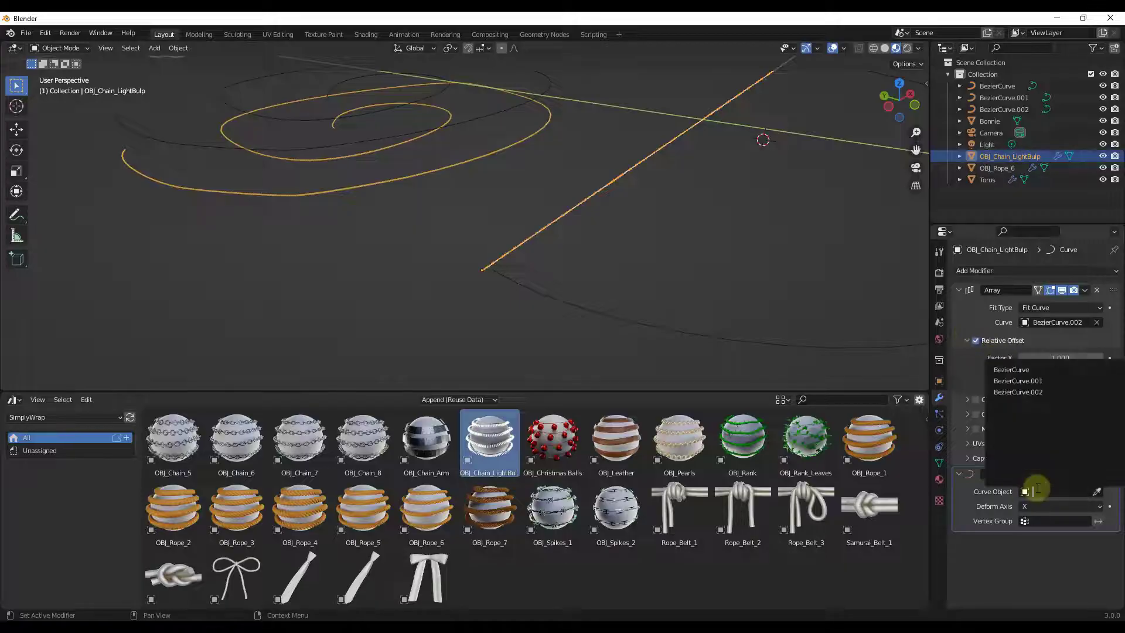
click(1020, 392)
Step: Move the light bulb chain along the global Y axis to bring it closer to its C-shaped Bezier curve
middle_drag(625, 269, 767, 218)
key(g)
key(x)
key(y)
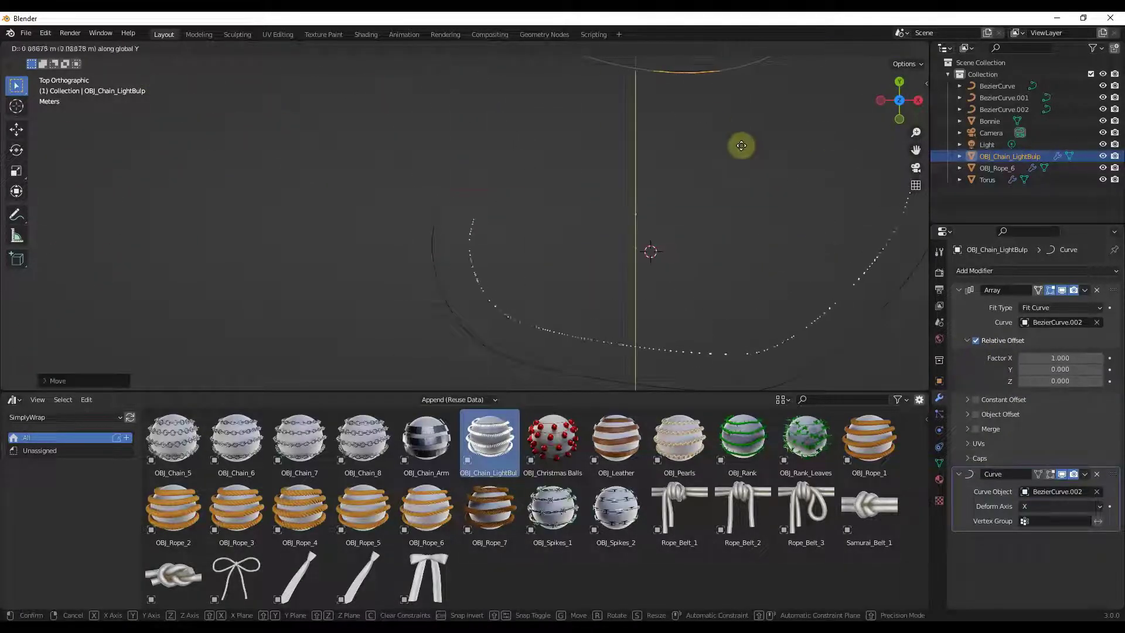
click(740, 143)
Step: Scale the light bulb chain up to about 4 times its size, apply its scale, and inspect the enlarged bulbs
middle_drag(741, 143, 511, 265)
key(s)
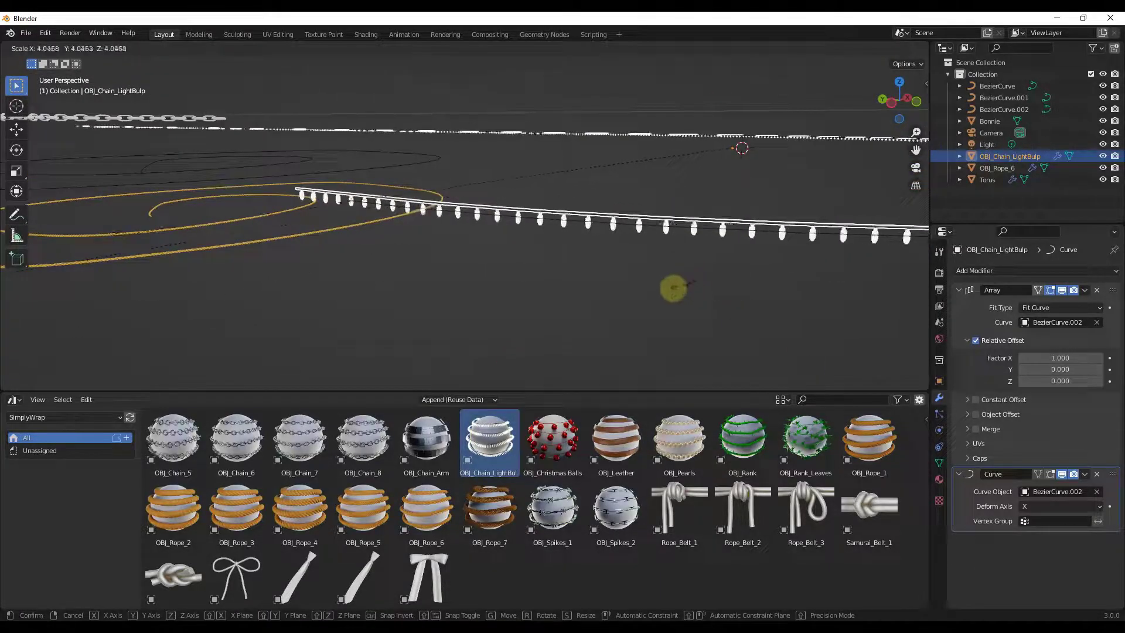
click(633, 289)
click(177, 49)
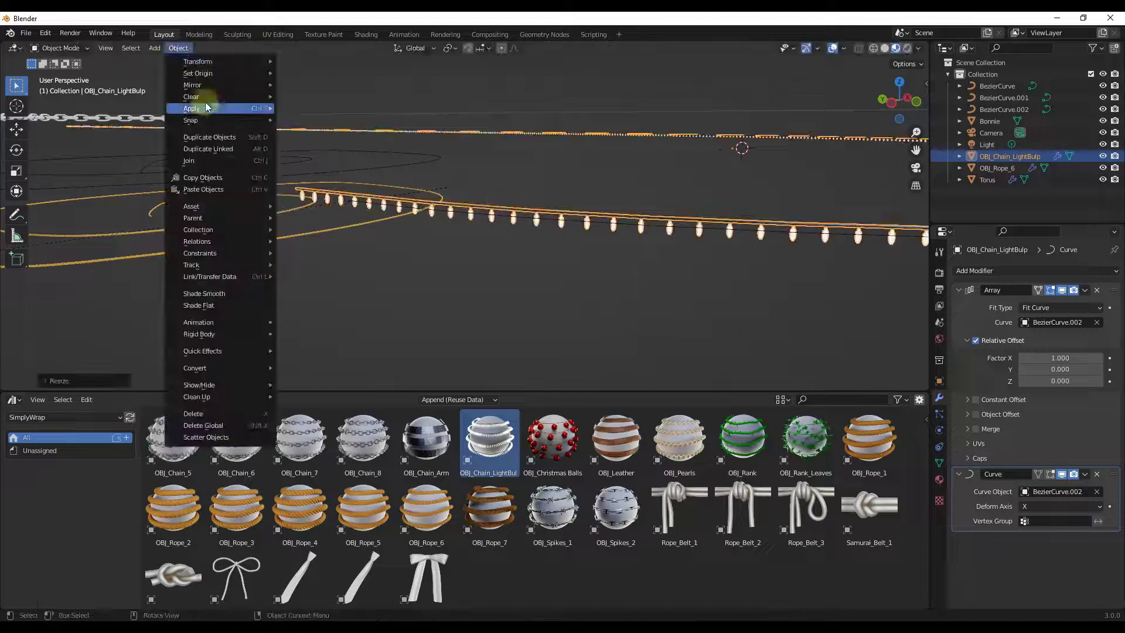
mouse_move(220, 106)
click(322, 151)
middle_drag(603, 213, 528, 182)
scroll(528, 182, down, 8)
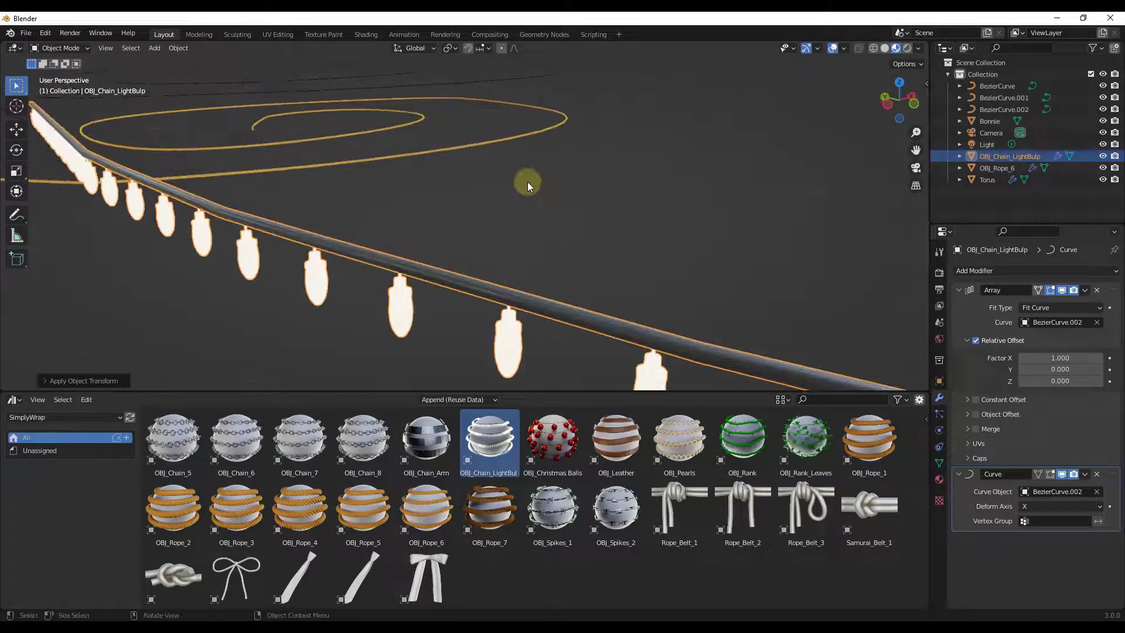